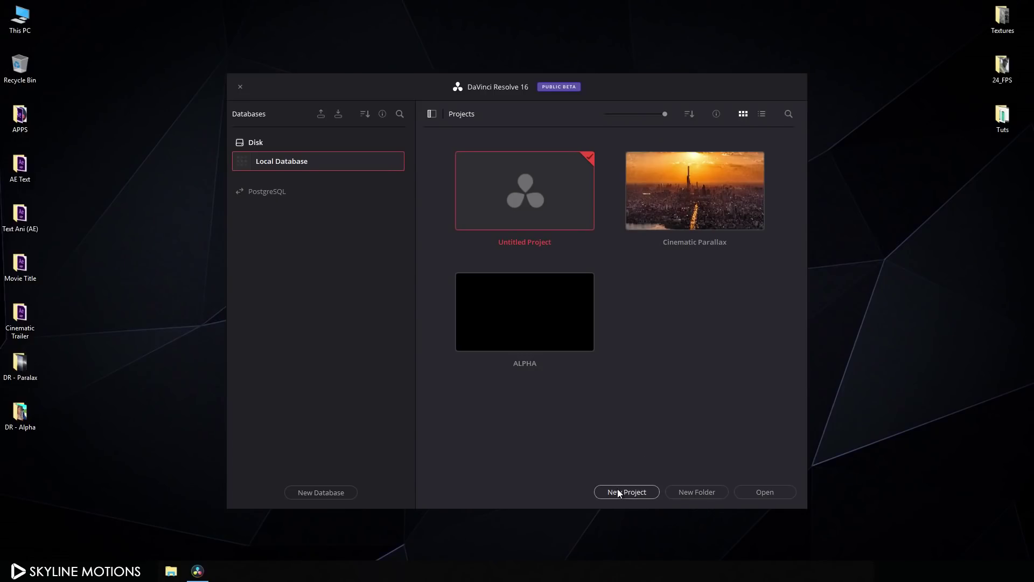
Step: Create a new project named TEXT
{"action": "left_click", "coordinate": [626, 492]}
{"action": "left_click", "coordinate": [508, 290]}
{"action": "left_click_drag", "start_coordinate": [508, 291], "coordinate": [414, 291]}
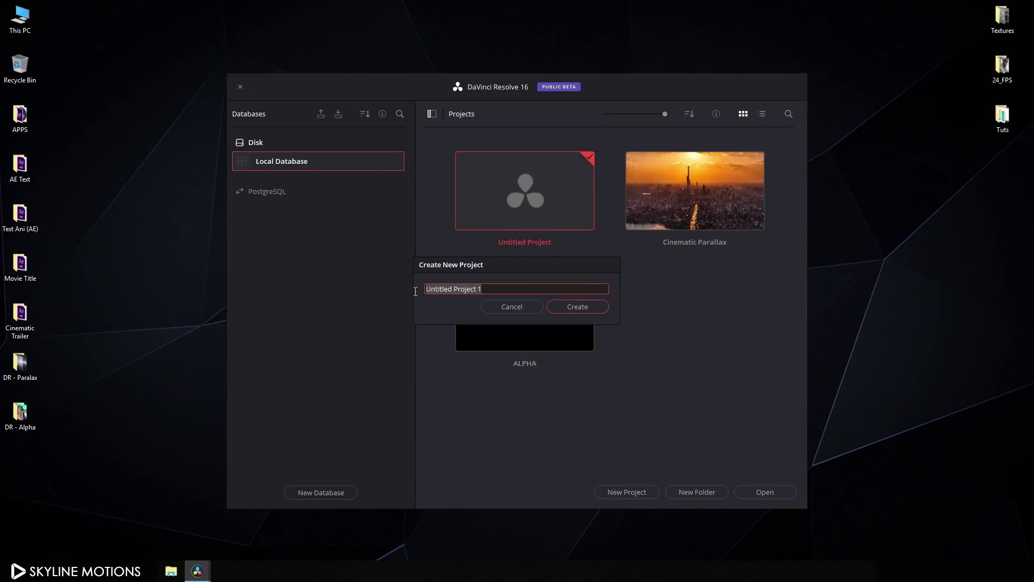
{"action": "type", "text": "TEXT"}
{"action": "left_click", "coordinate": [574, 307]}
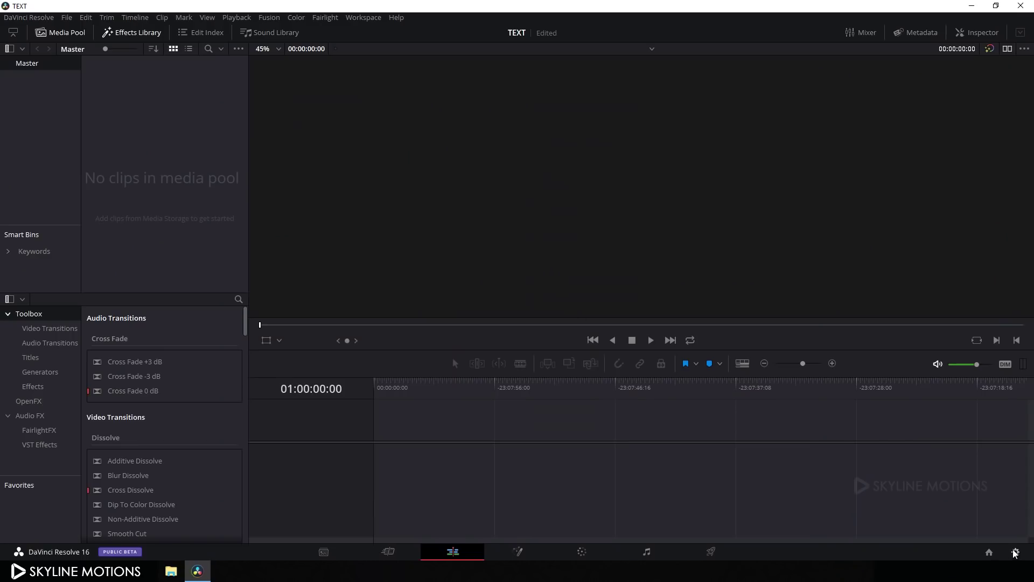
Step: Set the project's timeline frame rate to 60 frames per second, edit the playback frame rate, and save the project settings
{"action": "left_click", "coordinate": [1014, 553]}
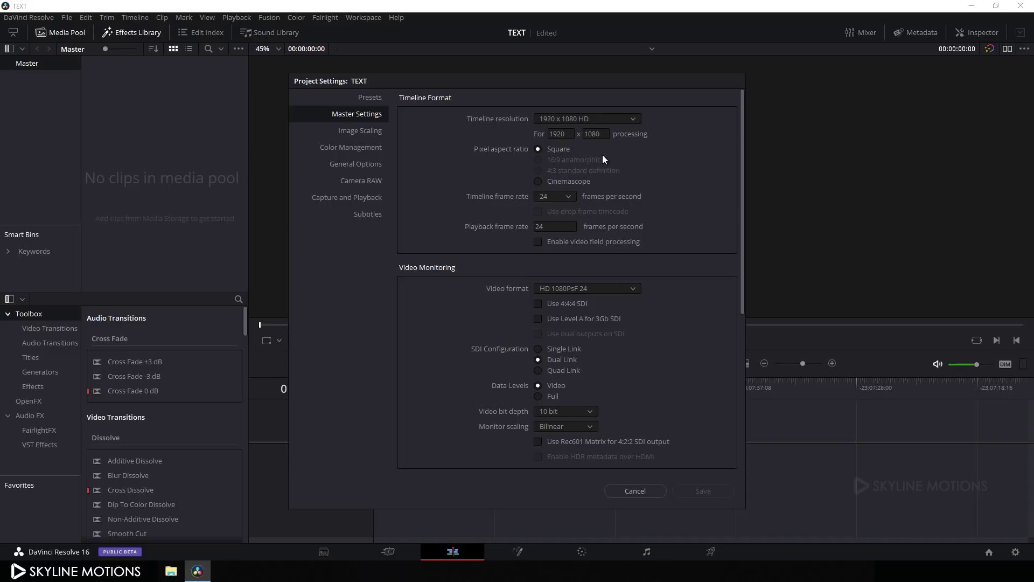
{"action": "left_click", "coordinate": [570, 200]}
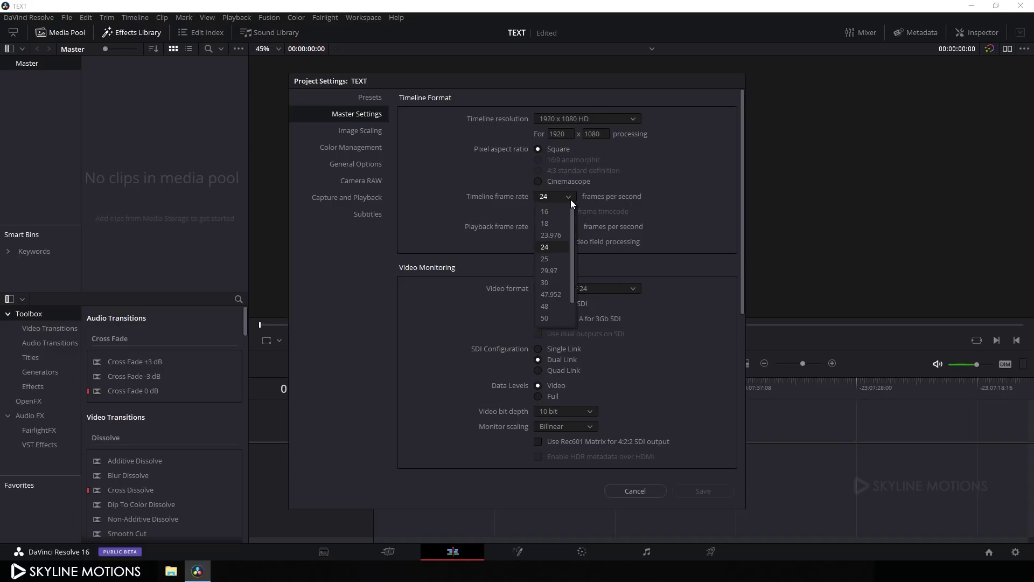
{"action": "left_click", "coordinate": [551, 318]}
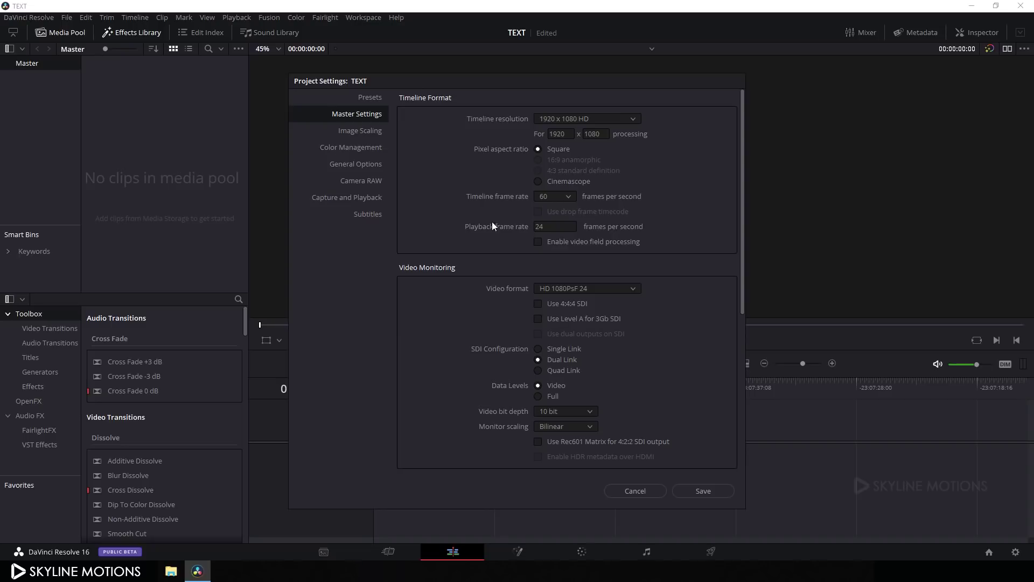
{"action": "left_click_drag", "start_coordinate": [547, 228], "coordinate": [523, 225]}
{"action": "left_click", "coordinate": [690, 489]}
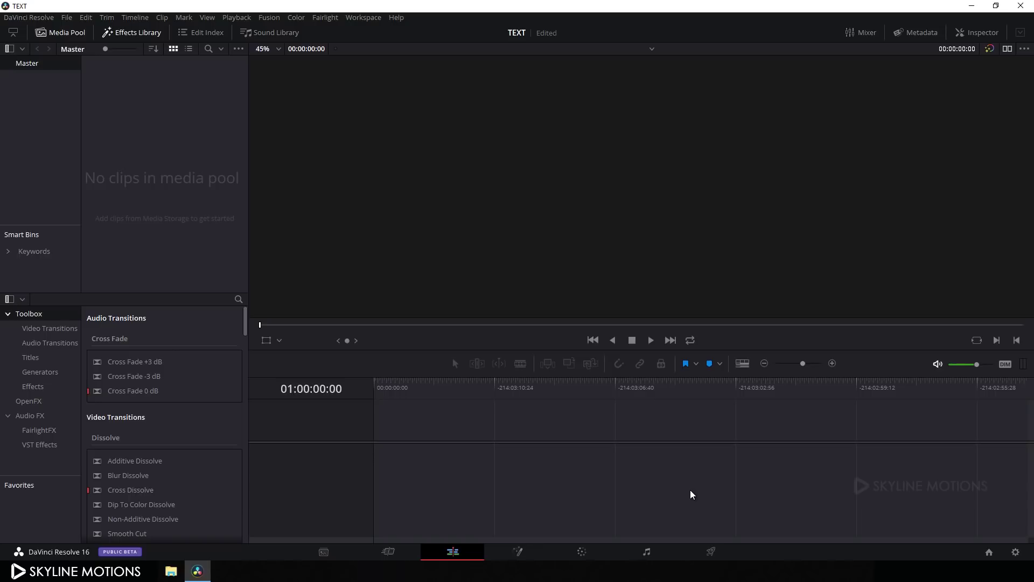
Step: Import the Beautiful - Free Stock footage, Girl running and Vacation - 415 videos from the DR - Alpha folder, keeping the project's frame rate
{"action": "right_click", "coordinate": [168, 138]}
{"action": "left_click", "coordinate": [195, 216]}
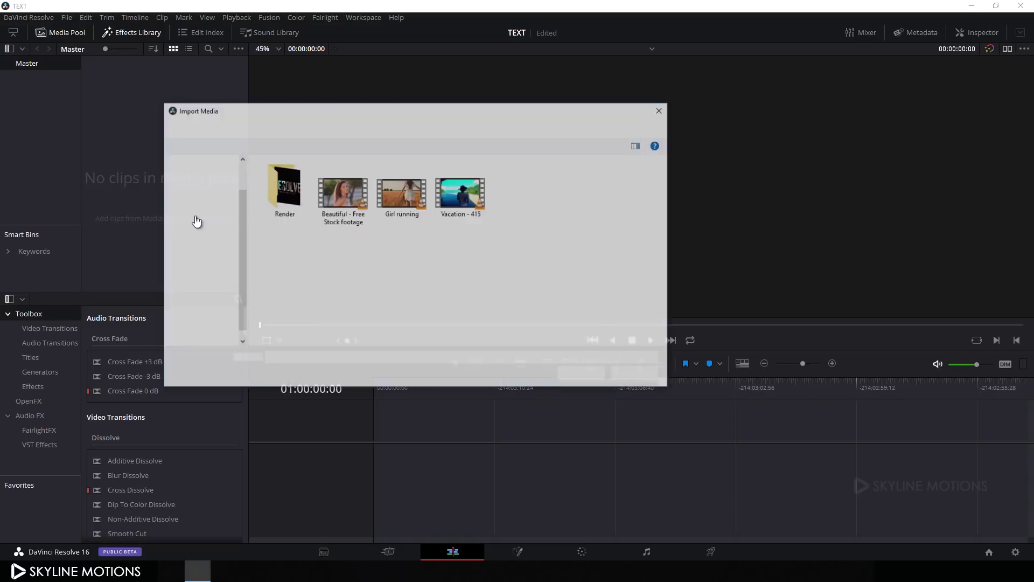
{"action": "left_click_drag", "start_coordinate": [326, 240], "coordinate": [511, 203]}
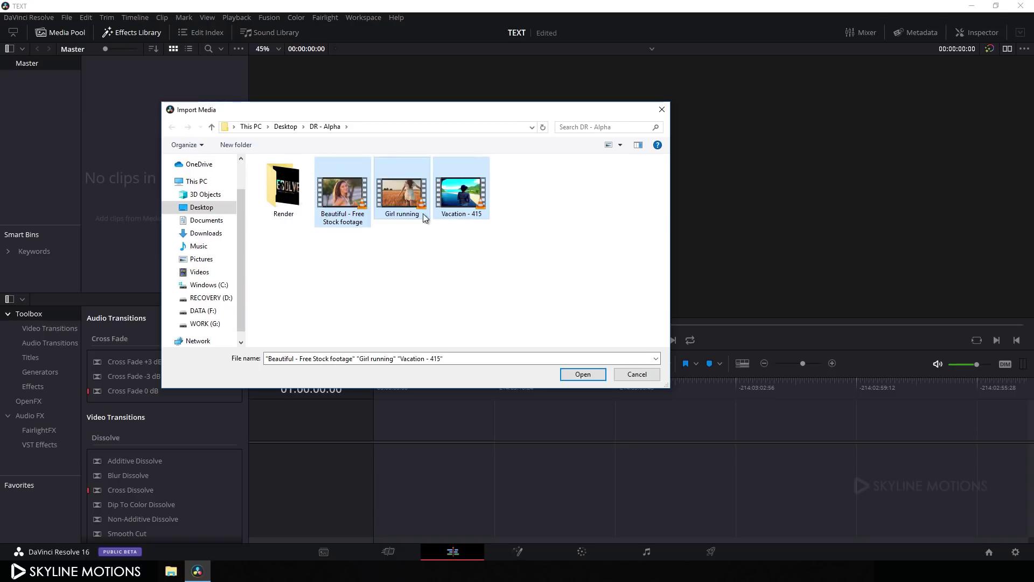
{"action": "left_click", "coordinate": [582, 374]}
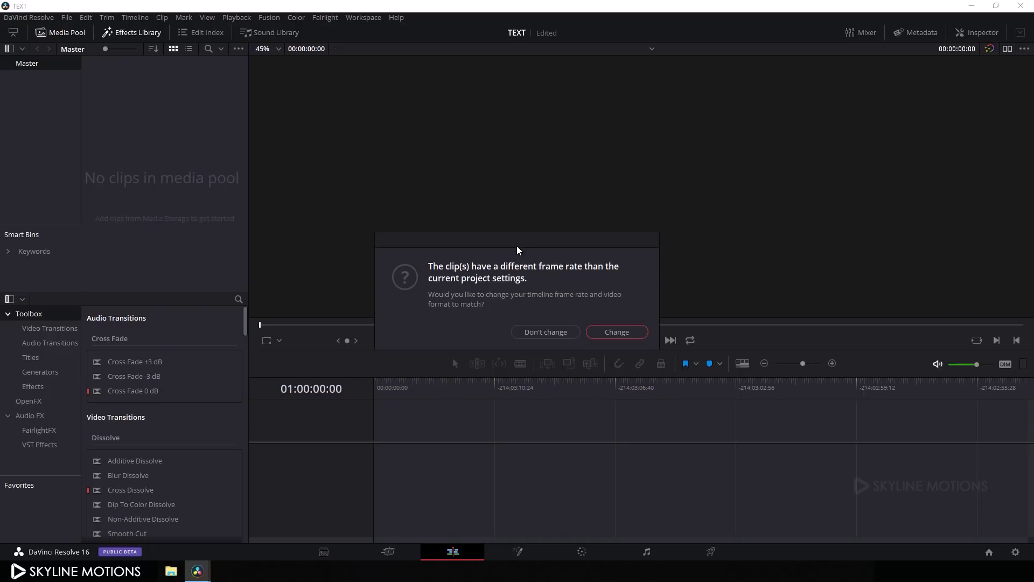
{"action": "left_click_drag", "start_coordinate": [517, 245], "coordinate": [539, 194]}
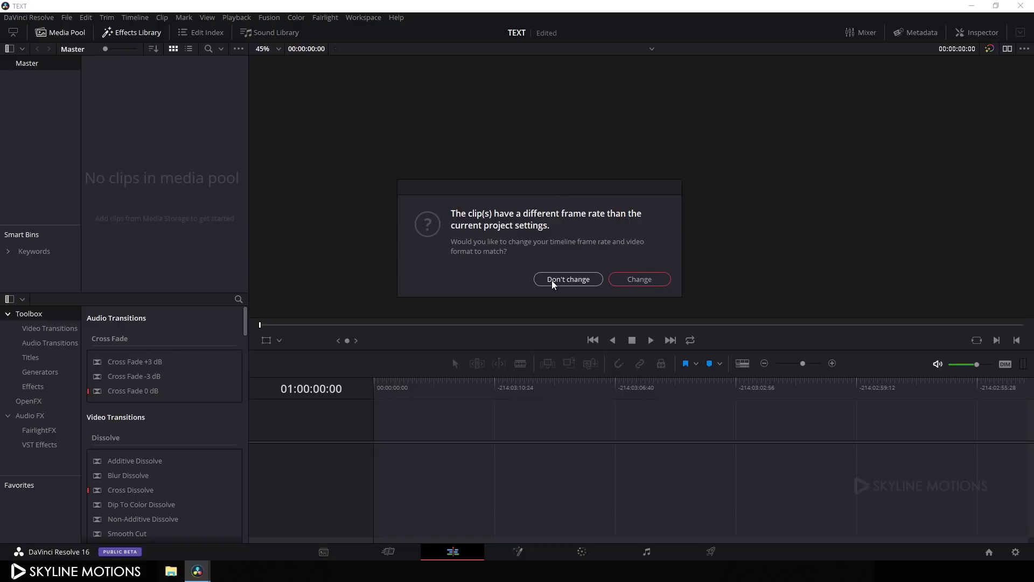
{"action": "left_click", "coordinate": [567, 279]}
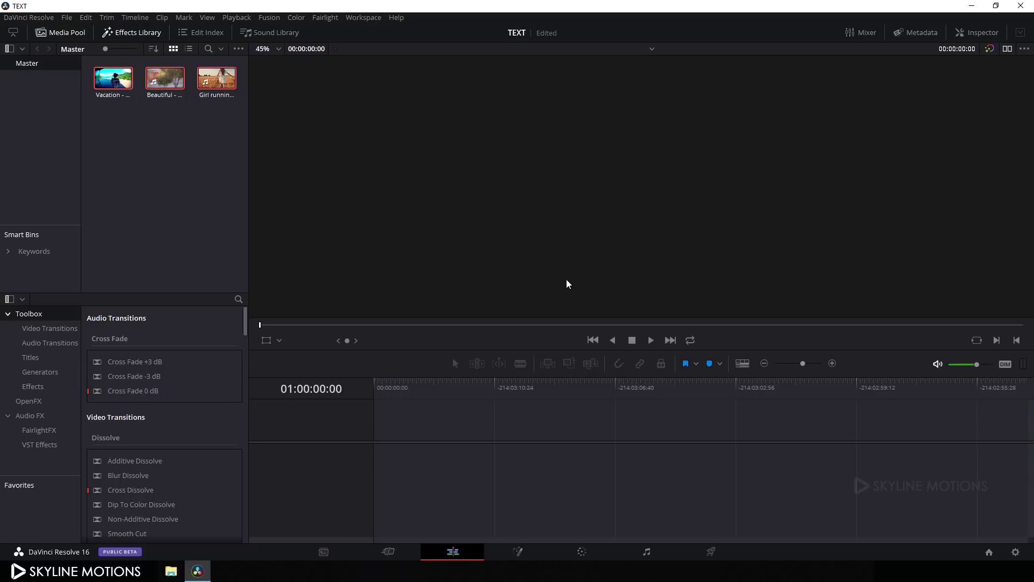
Step: Place the Vacation - 415 clip at the start of the timeline and move the playhead to the clip's end
{"action": "left_click", "coordinate": [208, 235]}
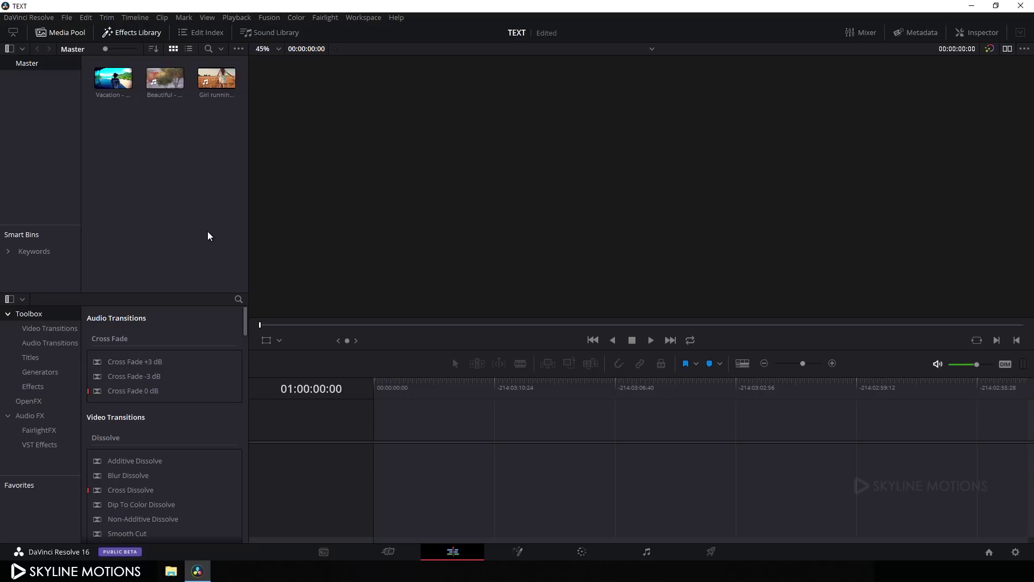
{"action": "left_click_drag", "start_coordinate": [113, 93], "coordinate": [380, 459]}
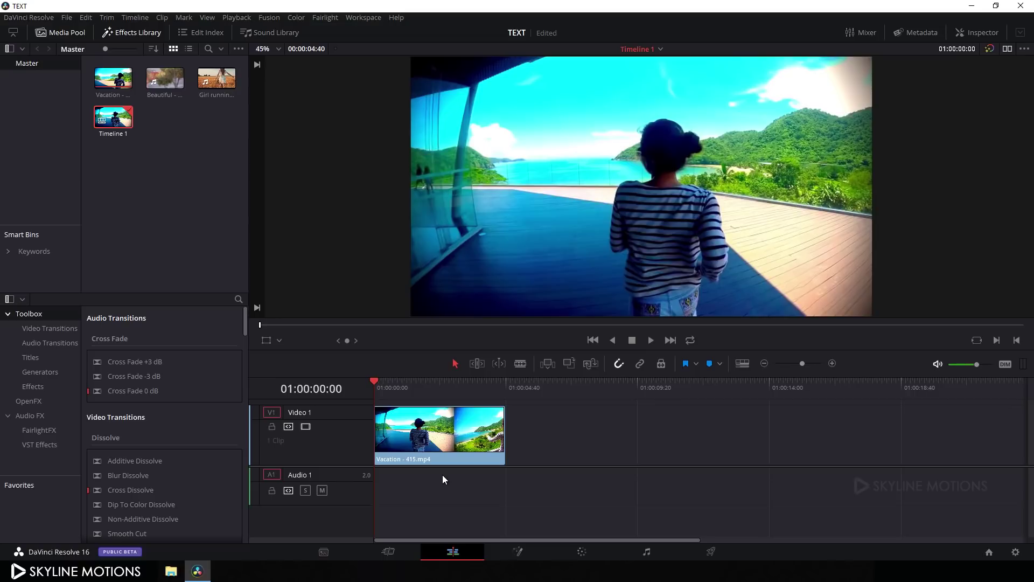
{"action": "left_click_drag", "start_coordinate": [373, 382], "coordinate": [508, 406]}
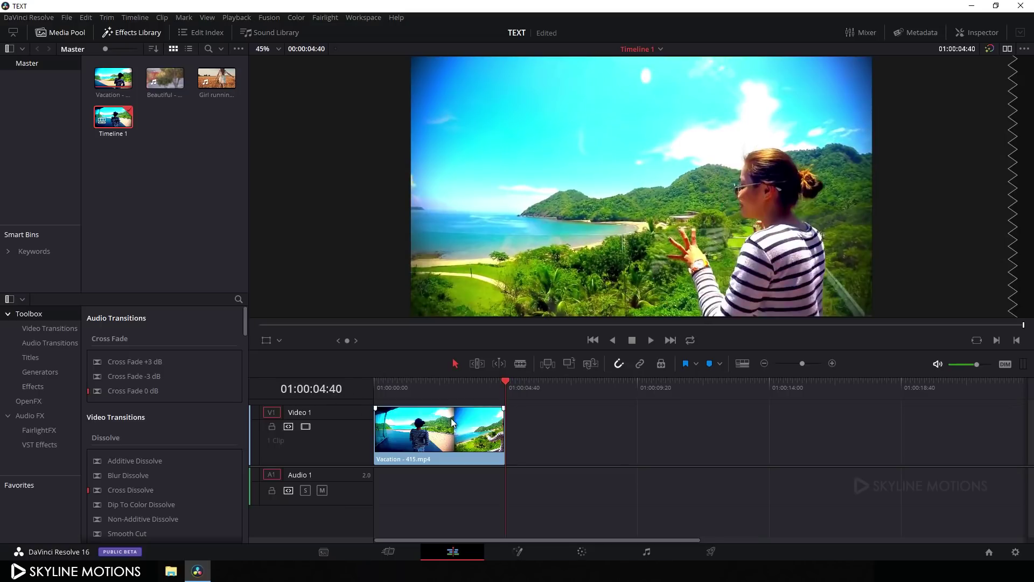
Step: Slow the Vacation - 415 clip to a duration of 00:00:05:33 with keyframes stretched to fit, and move the playhead to its new end
{"action": "right_click", "coordinate": [470, 438]}
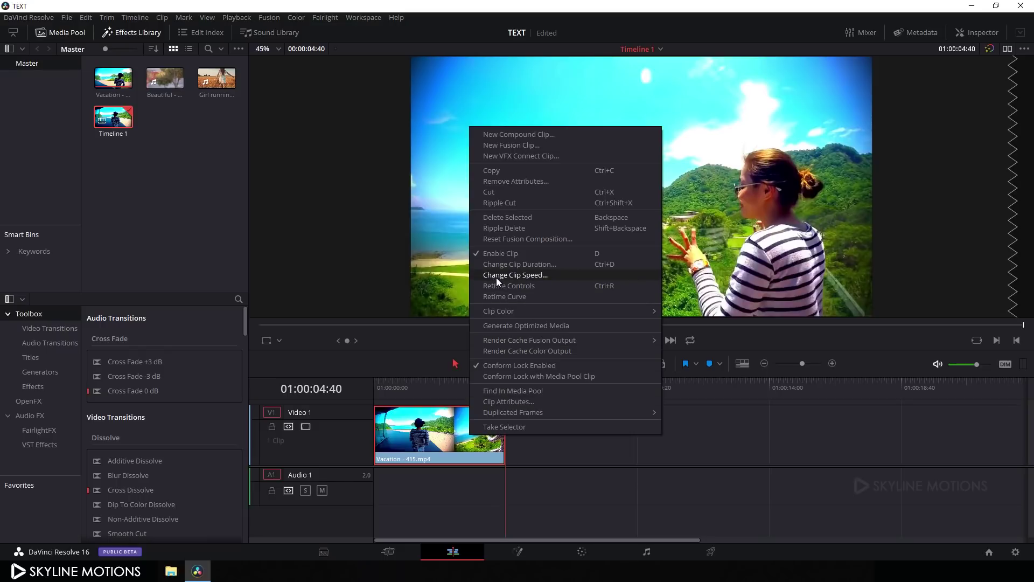
{"action": "left_click", "coordinate": [532, 275]}
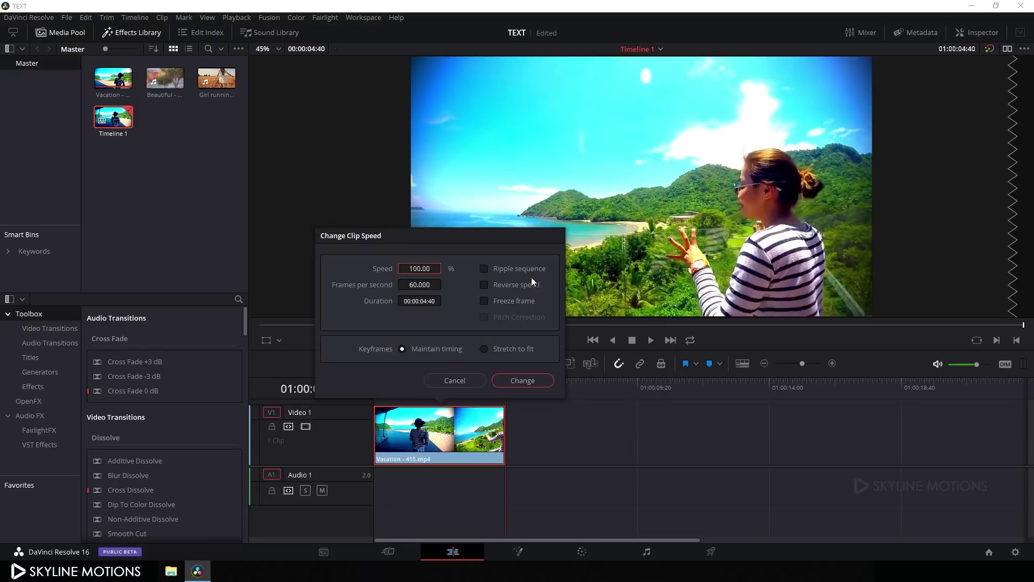
{"action": "left_click", "coordinate": [485, 348]}
{"action": "left_click_drag", "start_coordinate": [426, 268], "coordinate": [444, 268]}
{"action": "left_click", "coordinate": [511, 380]}
{"action": "mouse_move", "coordinate": [506, 379]}
{"action": "left_mouse_down"}
{"action": "mouse_move", "coordinate": [482, 382]}
{"action": "mouse_move", "coordinate": [521, 388]}
{"action": "left_mouse_up"}
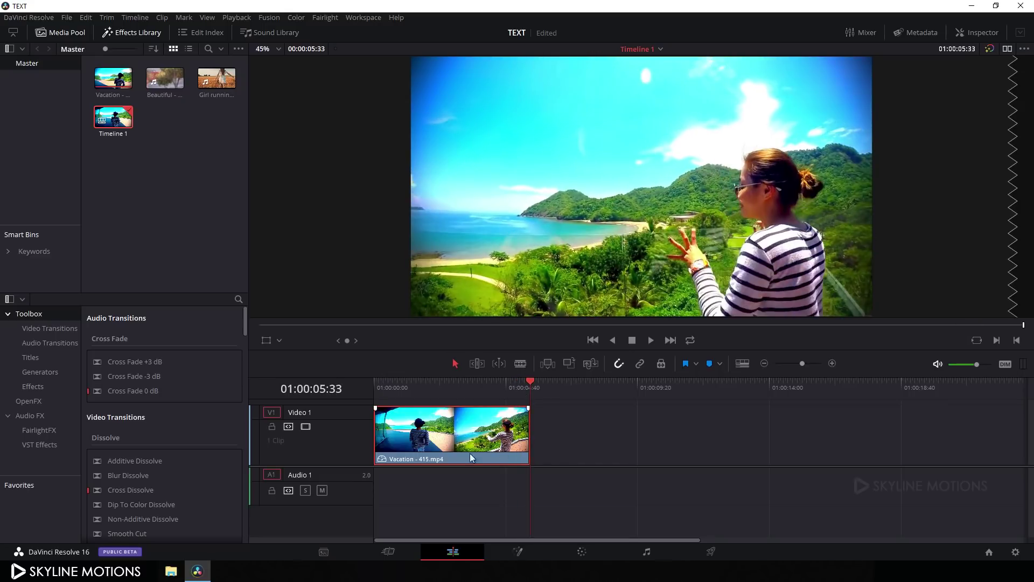
Step: Convert the slowed Vacation - 415 clip into a compound clip named Clip 1
{"action": "right_click", "coordinate": [476, 435]}
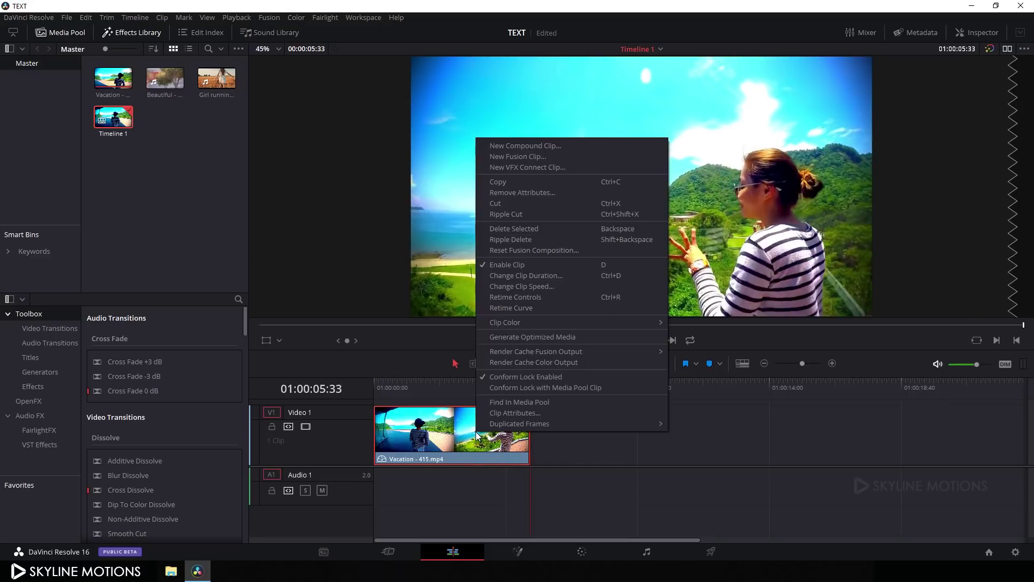
{"action": "left_click", "coordinate": [515, 148]}
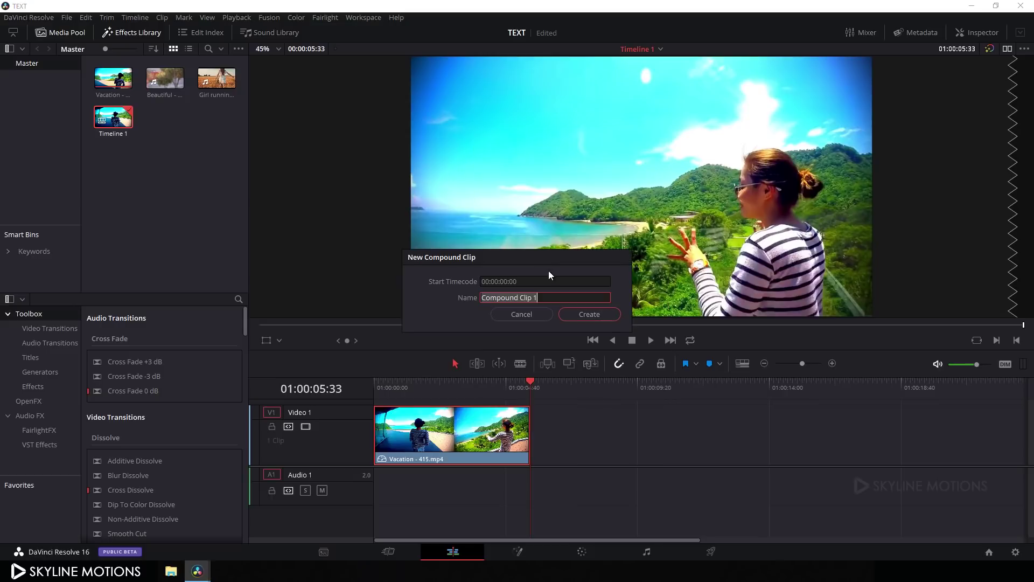
{"action": "left_click", "coordinate": [527, 299]}
{"action": "left_click_drag", "start_coordinate": [504, 299], "coordinate": [483, 300]}
{"action": "key", "text": "BackSpace"}
{"action": "left_click", "coordinate": [581, 313]}
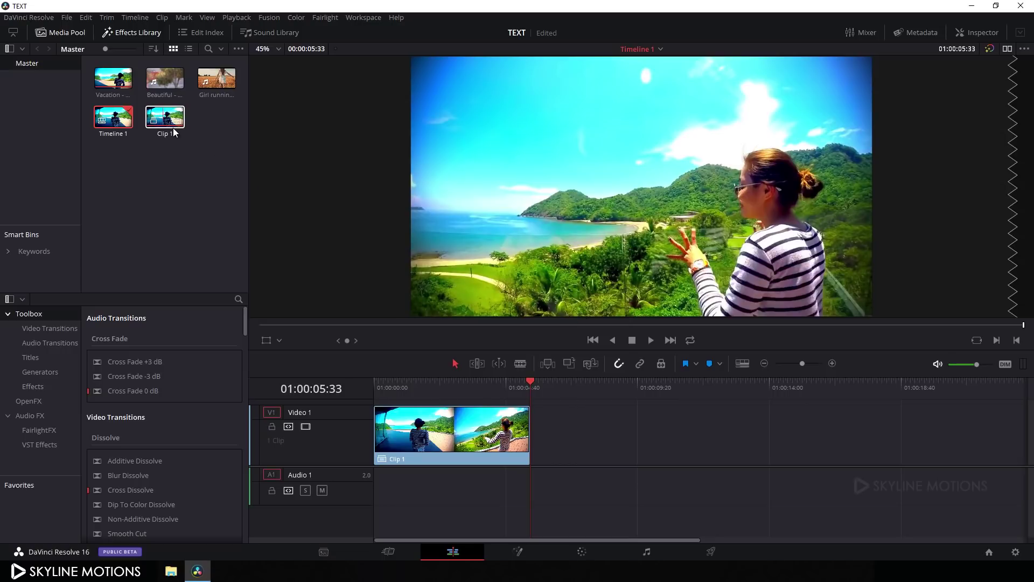
Step: Replace Clip 1 in the timeline with the Beautiful - Free Stock footage clip and delete that footage's audio
{"action": "left_click", "coordinate": [473, 440]}
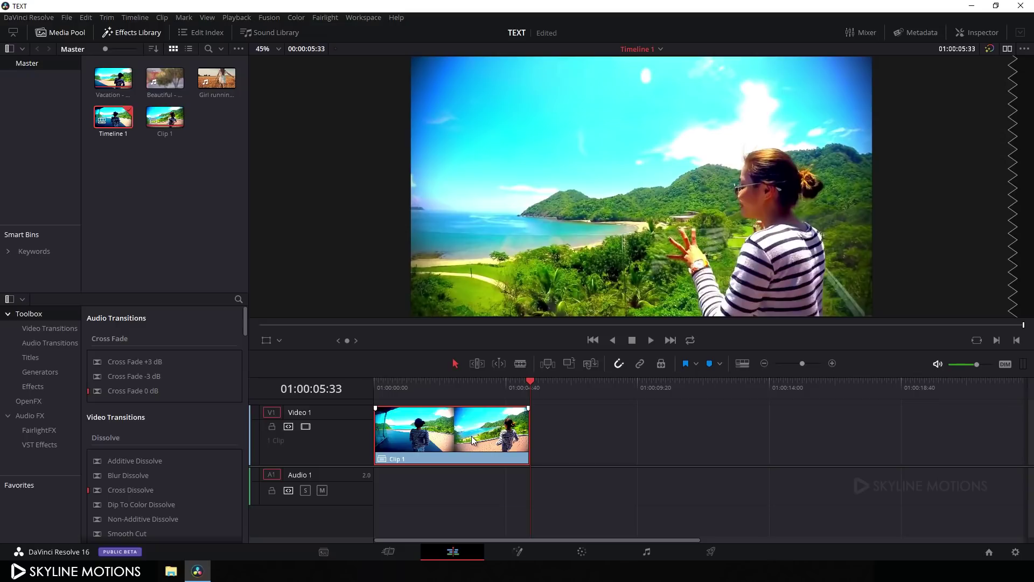
{"action": "key", "text": "Delete"}
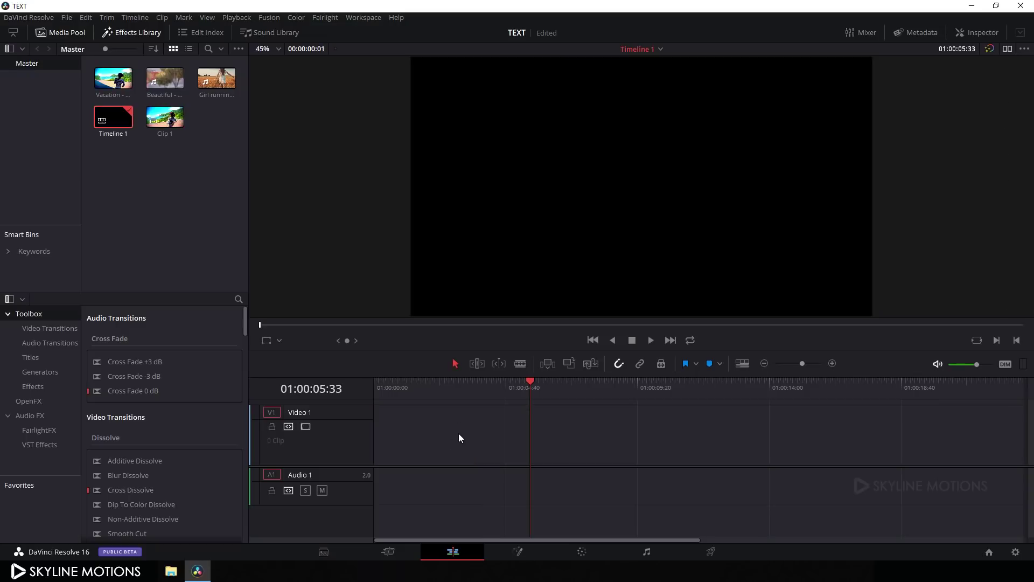
{"action": "left_click_drag", "start_coordinate": [163, 81], "coordinate": [383, 440]}
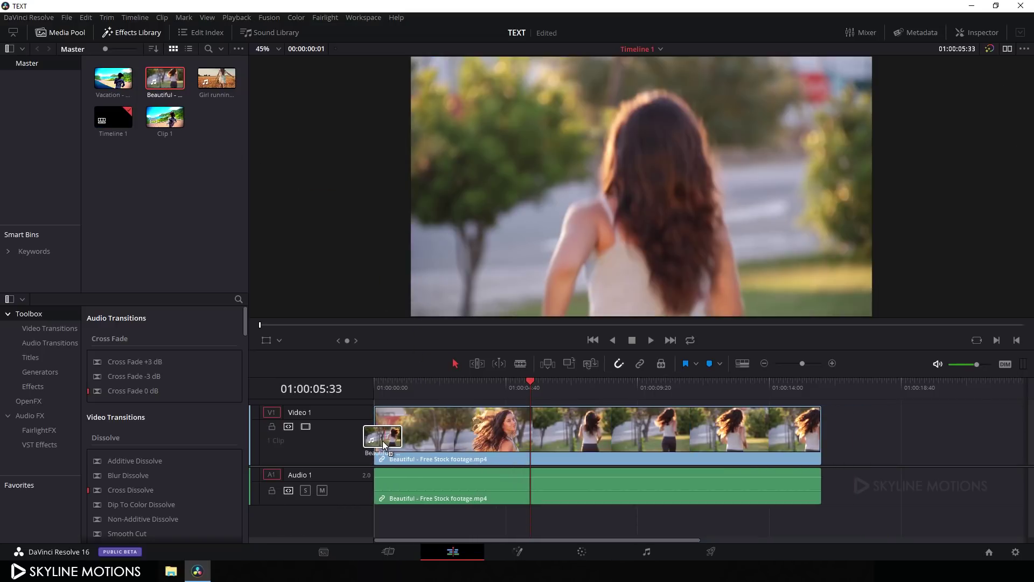
{"action": "left_click", "coordinate": [415, 483]}
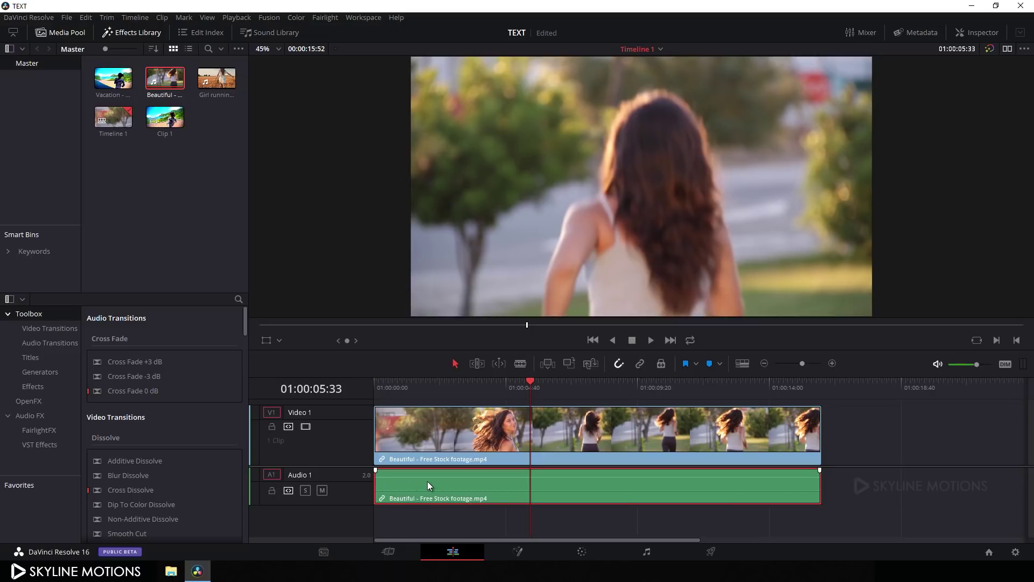
{"action": "key", "text": "Delete"}
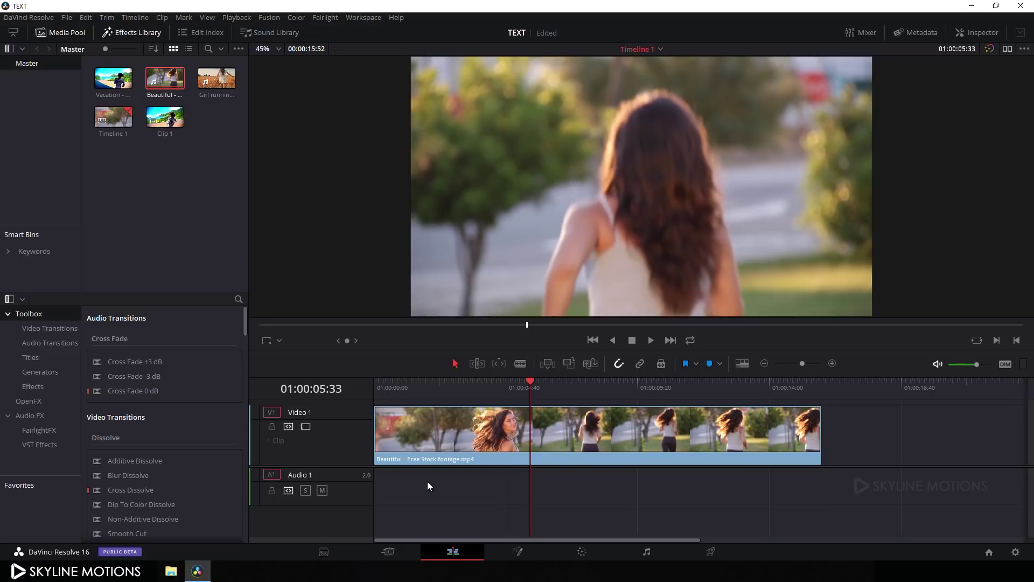
Step: Split the Beautiful - Free Stock footage clip at 01:00:10:46 and delete the part before the cut
{"action": "left_click_drag", "start_coordinate": [531, 379], "coordinate": [677, 398]}
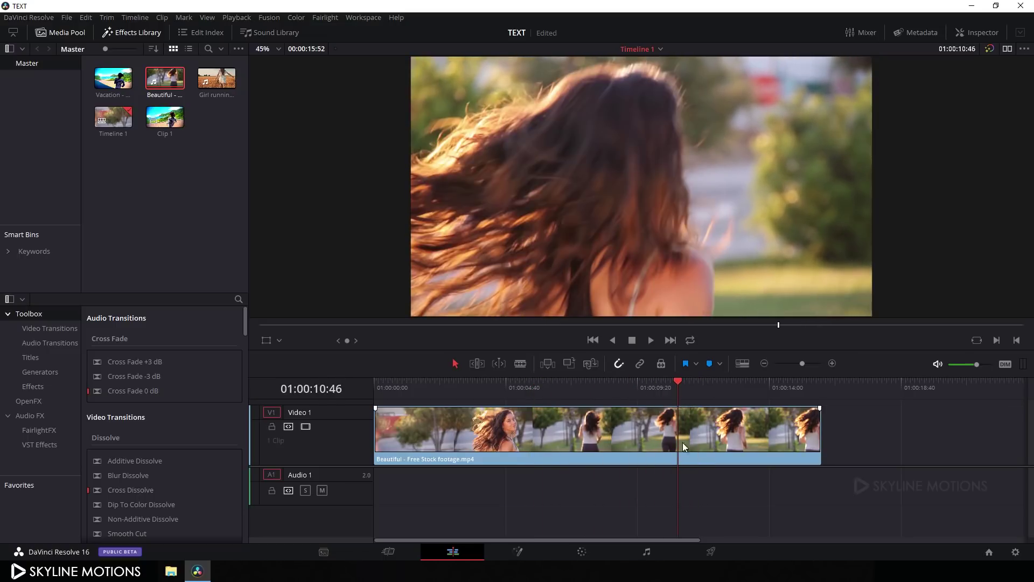
{"action": "left_click", "coordinate": [520, 365]}
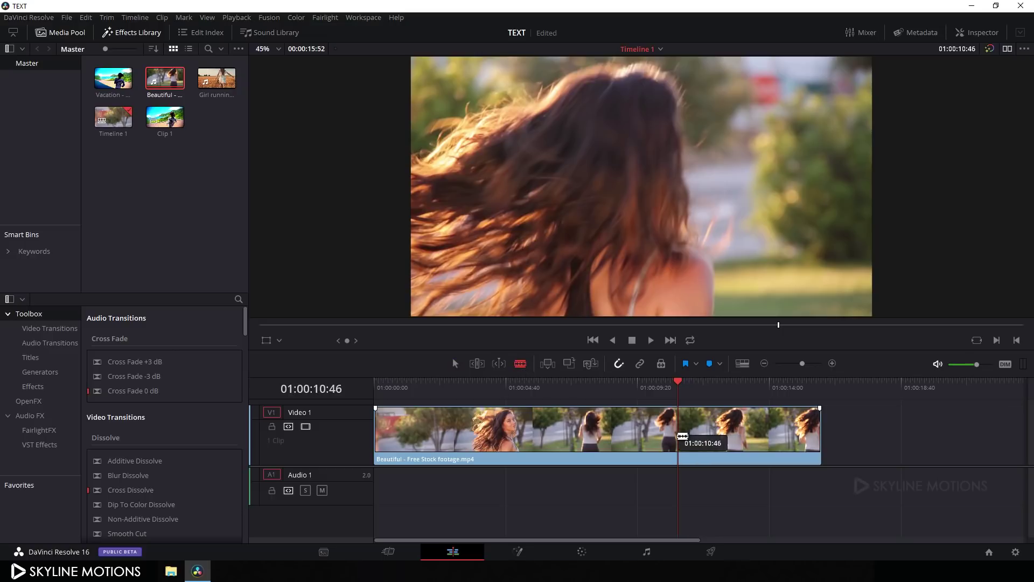
{"action": "left_click", "coordinate": [679, 437]}
{"action": "key", "text": "a"}
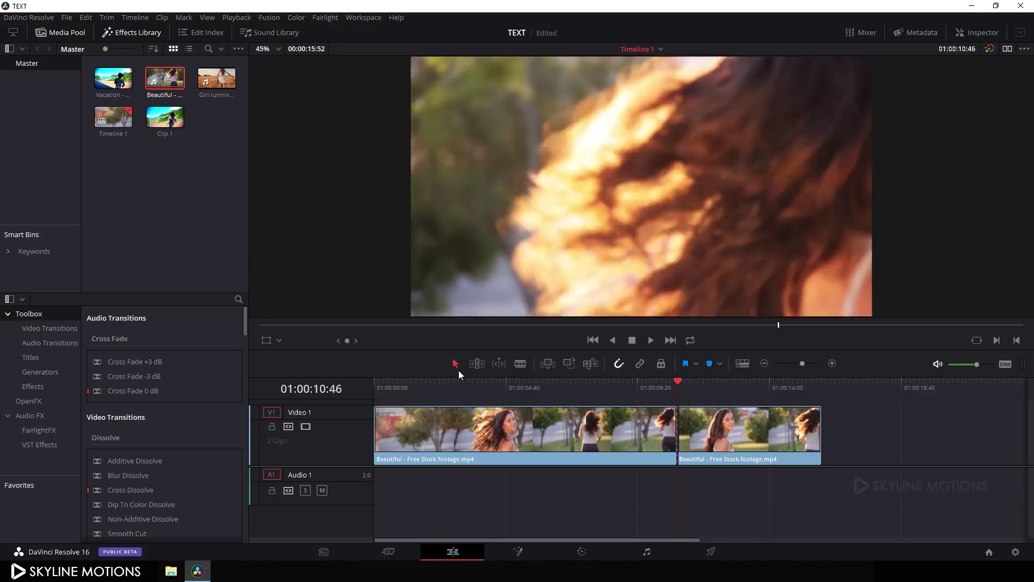
{"action": "left_click", "coordinate": [561, 435]}
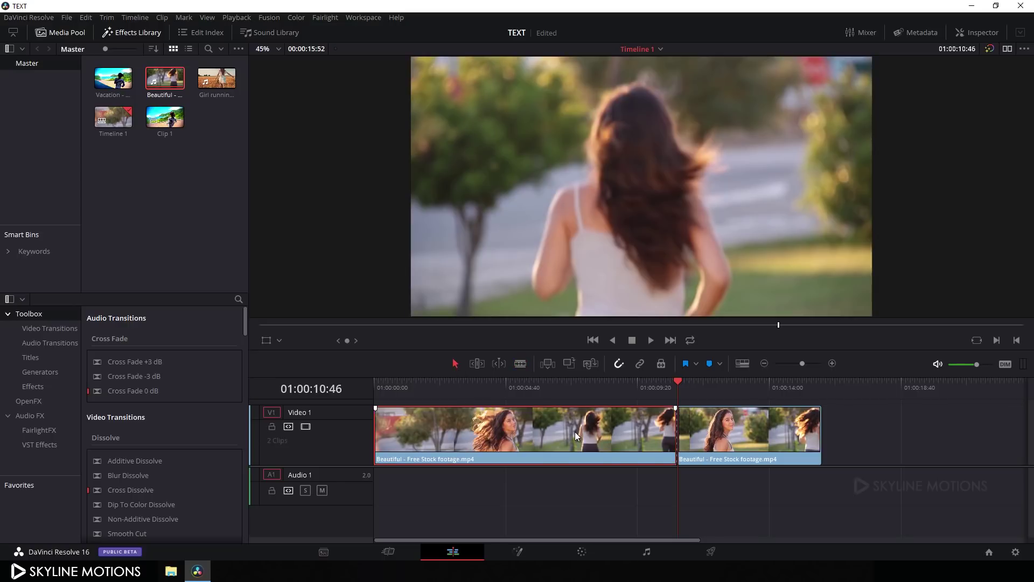
{"action": "key", "text": "Delete"}
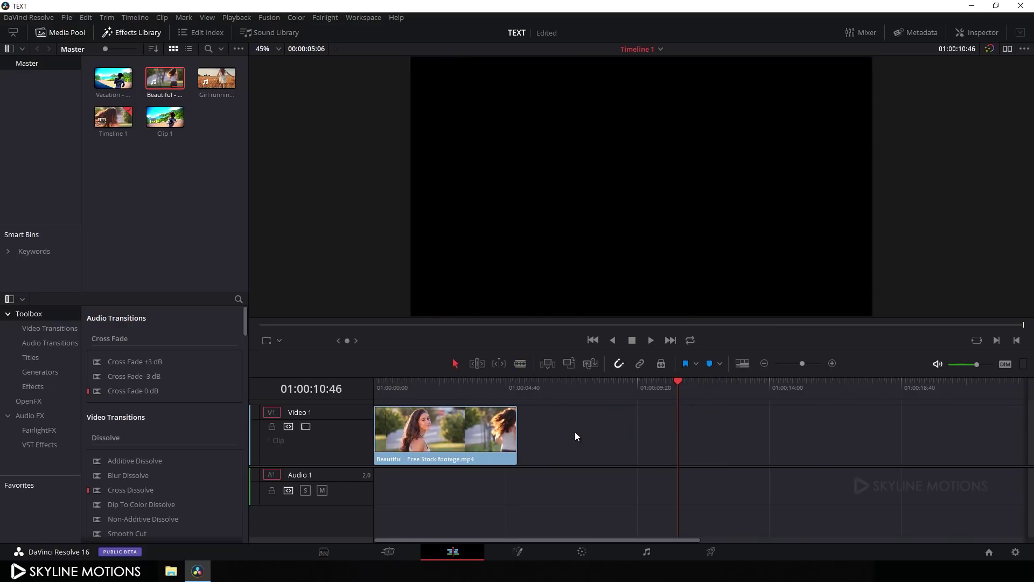
Step: Convert the remaining Beautiful - Free Stock footage segment into a compound clip named Clip 2, and delete it from the timeline
{"action": "mouse_move", "coordinate": [468, 393]}
{"action": "left_mouse_down"}
{"action": "mouse_move", "coordinate": [374, 378]}
{"action": "mouse_move", "coordinate": [521, 403]}
{"action": "mouse_move", "coordinate": [469, 405]}
{"action": "left_mouse_up"}
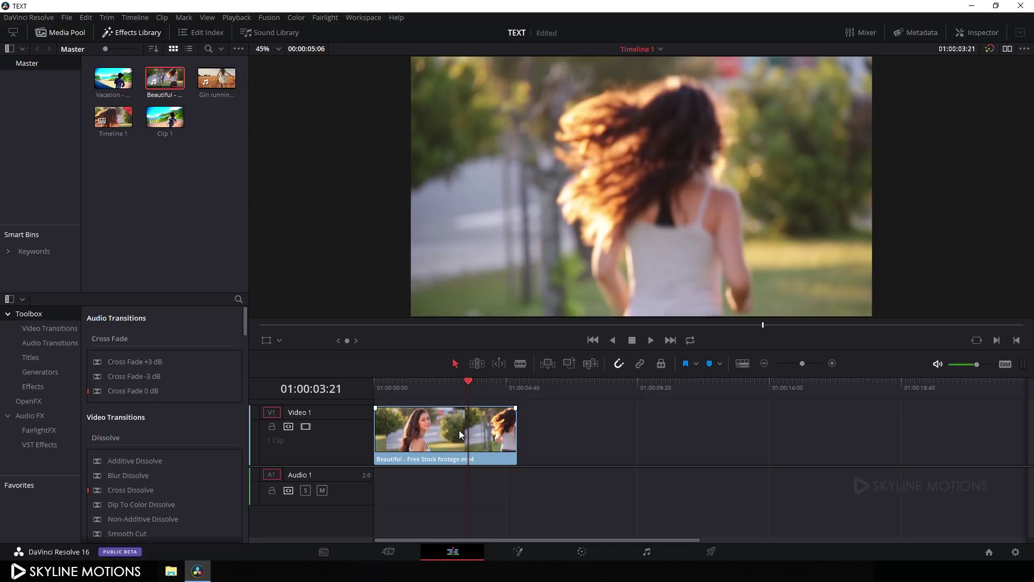
{"action": "right_click", "coordinate": [459, 429]}
{"action": "left_click", "coordinate": [503, 128]}
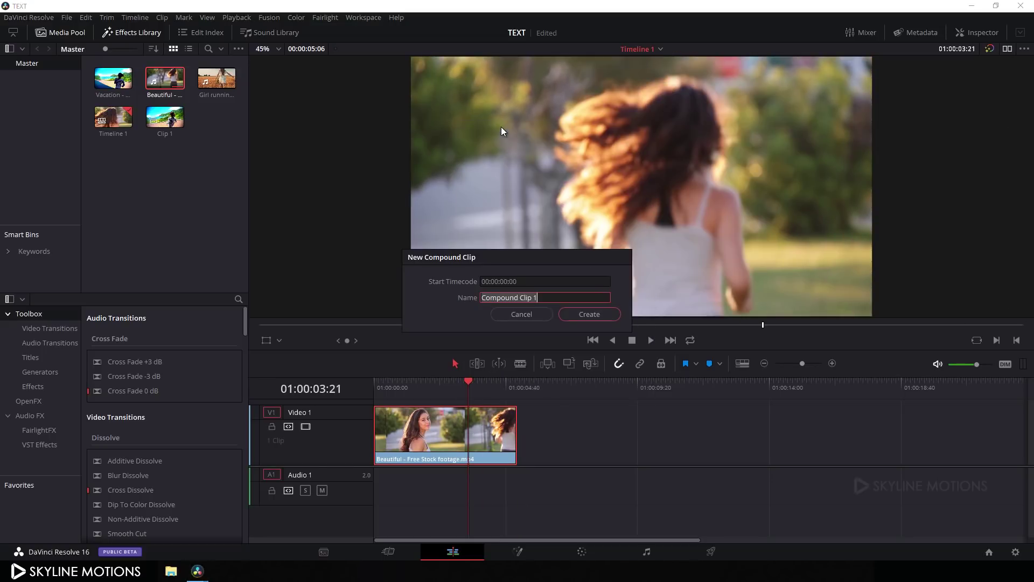
{"action": "left_click", "coordinate": [546, 298]}
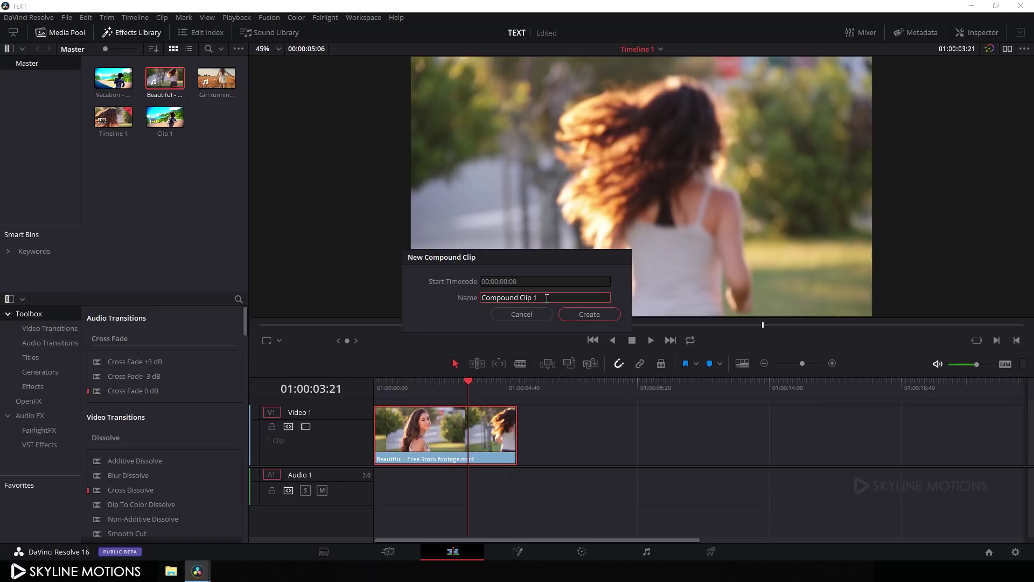
{"action": "key", "text": "BackSpace"}
{"action": "type", "text": "2"}
{"action": "left_click_drag", "start_coordinate": [509, 298], "coordinate": [481, 298]}
{"action": "key", "text": "BackSpace"}
{"action": "left_click", "coordinate": [592, 316]}
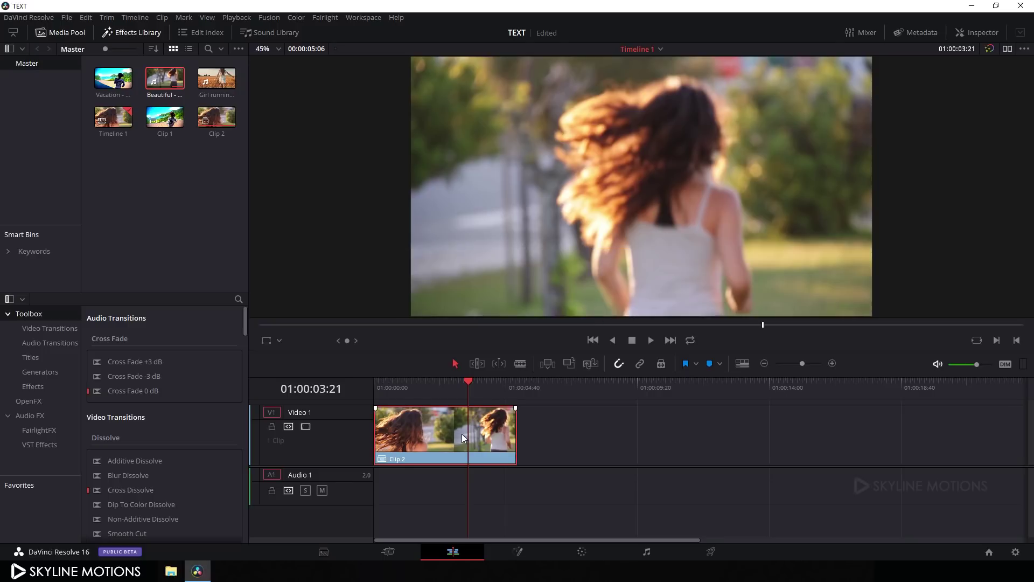
{"action": "key", "text": "Delete"}
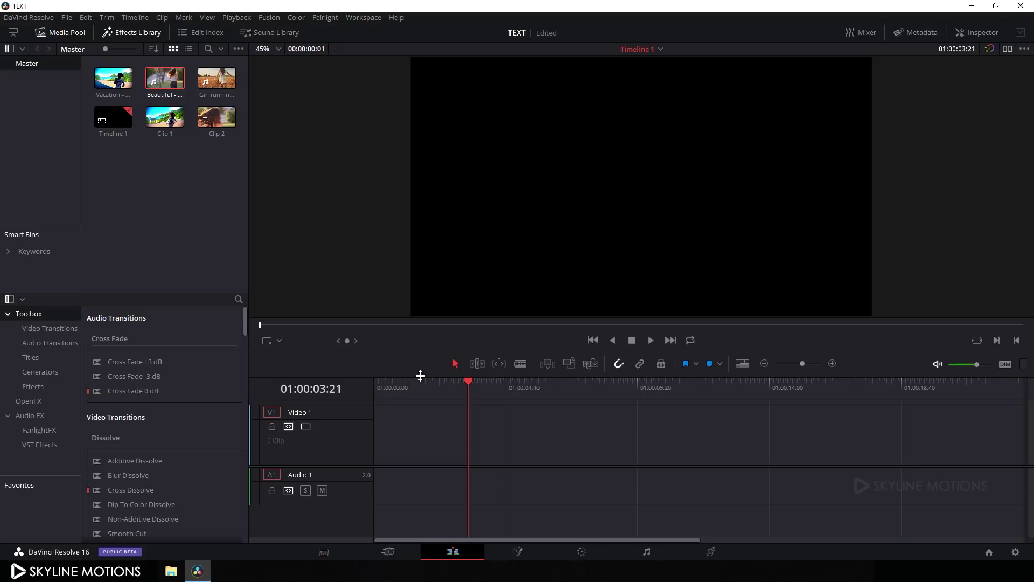
Step: Place the Girl running.mp4 footage at the start of Video 1 and delete its audio
{"action": "left_click_drag", "start_coordinate": [218, 84], "coordinate": [381, 443]}
{"action": "left_click", "coordinate": [521, 479]}
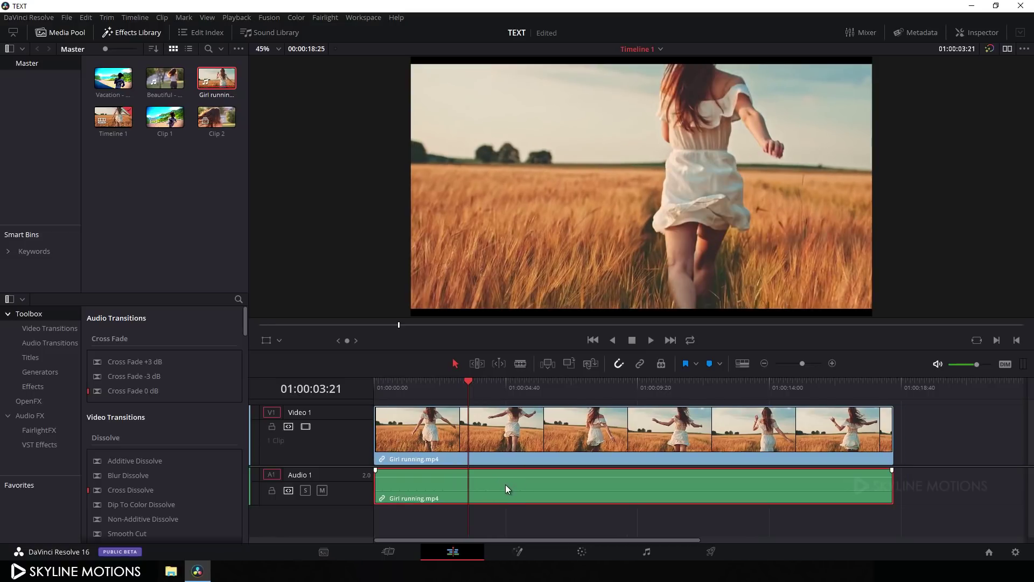
{"action": "key", "text": "Delete"}
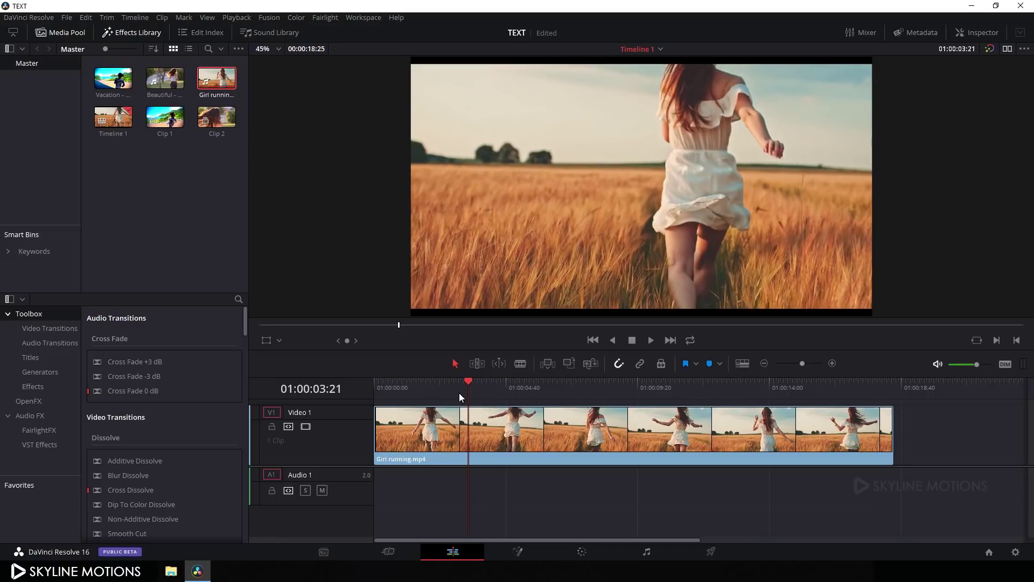
Step: Split the Girl running.mp4 clip at 01:00:05:27 and delete the part after the cut
{"action": "left_click_drag", "start_coordinate": [469, 381], "coordinate": [528, 397]}
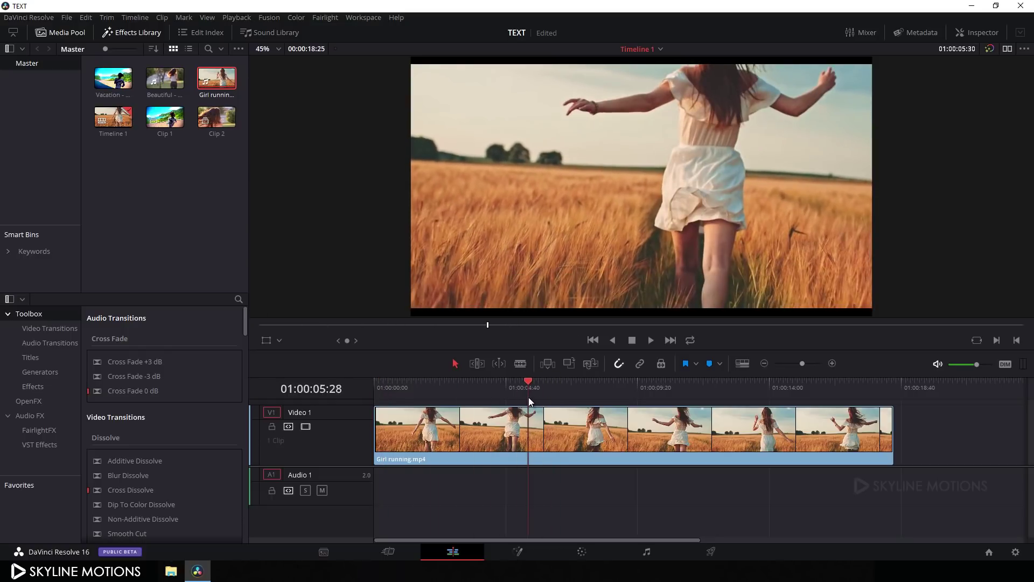
{"action": "left_click", "coordinate": [522, 366]}
{"action": "left_click", "coordinate": [533, 428]}
{"action": "left_click", "coordinate": [658, 444]}
{"action": "key", "text": "Delete"}
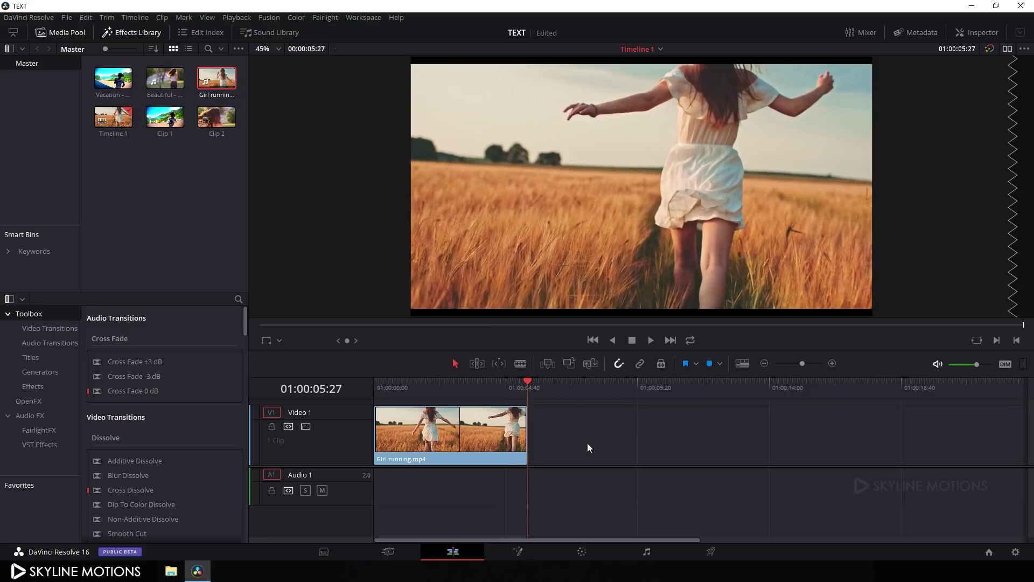
Step: Convert the remaining Girl running.mp4 segment into a compound clip named Clip 3, and delete it from the timeline
{"action": "right_click", "coordinate": [481, 435]}
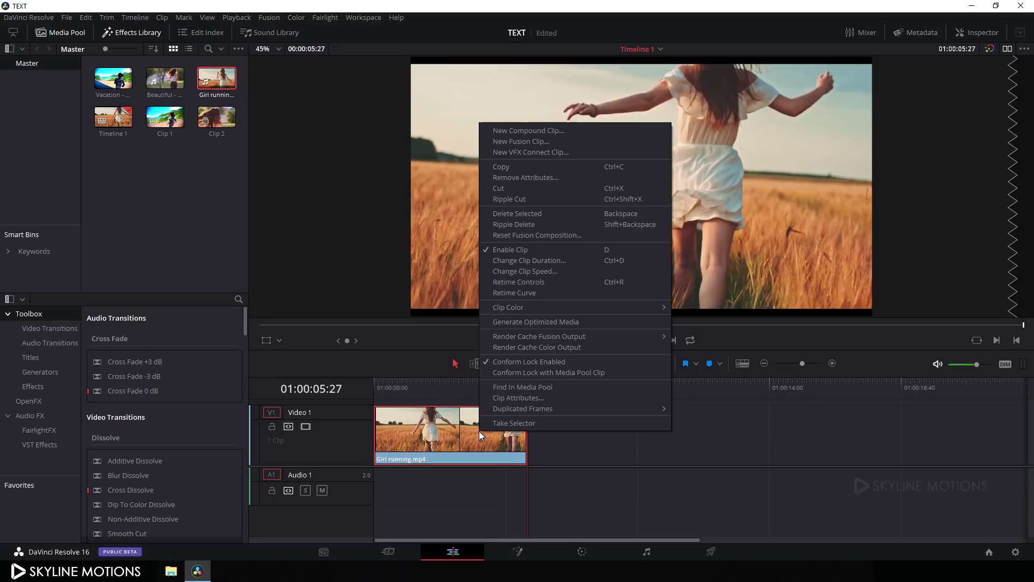
{"action": "left_click", "coordinate": [528, 130]}
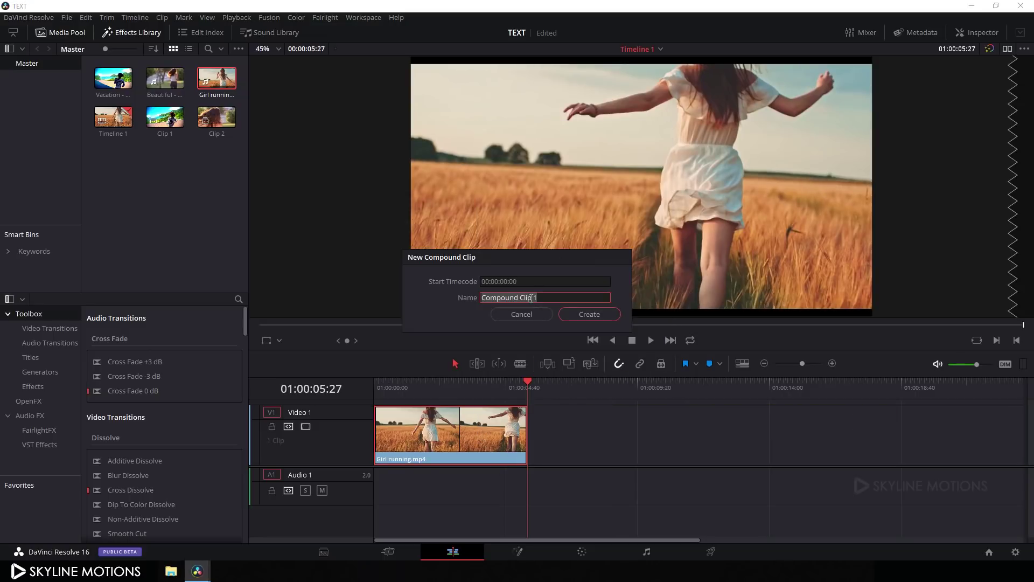
{"action": "left_click", "coordinate": [547, 297]}
{"action": "type", "text": "3"}
{"action": "left_click_drag", "start_coordinate": [512, 297], "coordinate": [452, 297]}
{"action": "key", "text": "BackSpace"}
{"action": "left_click", "coordinate": [595, 317]}
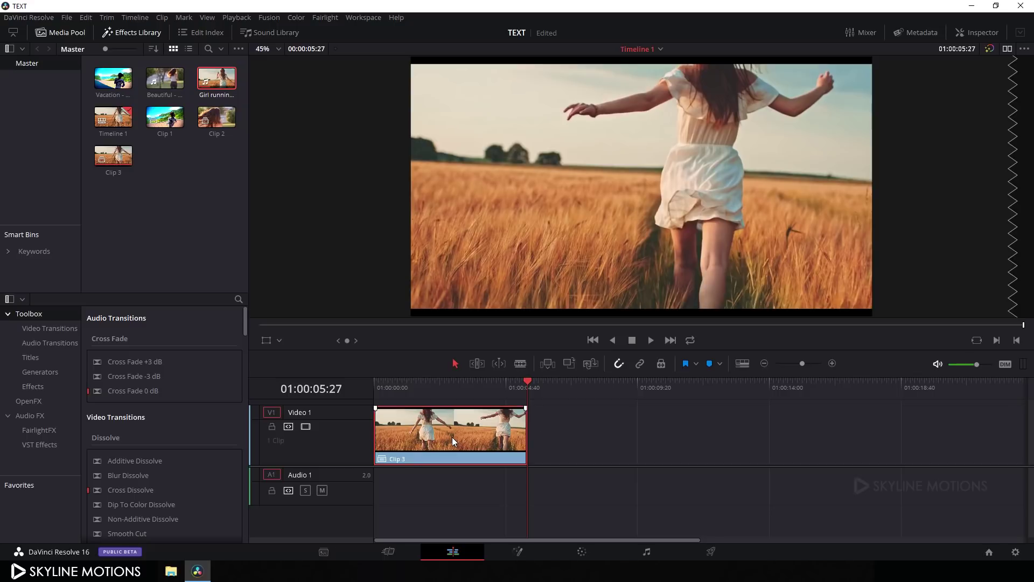
{"action": "key", "text": "Delete"}
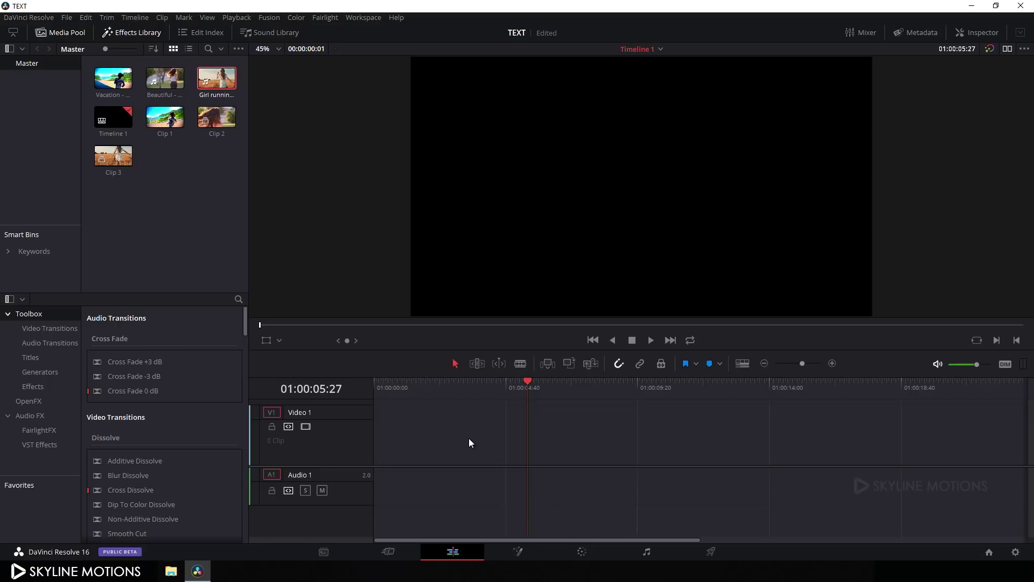
Step: Create a new 5-second, 60 fps Fusion composition clip named Fusion Comp in the media pool
{"action": "right_click", "coordinate": [190, 189]}
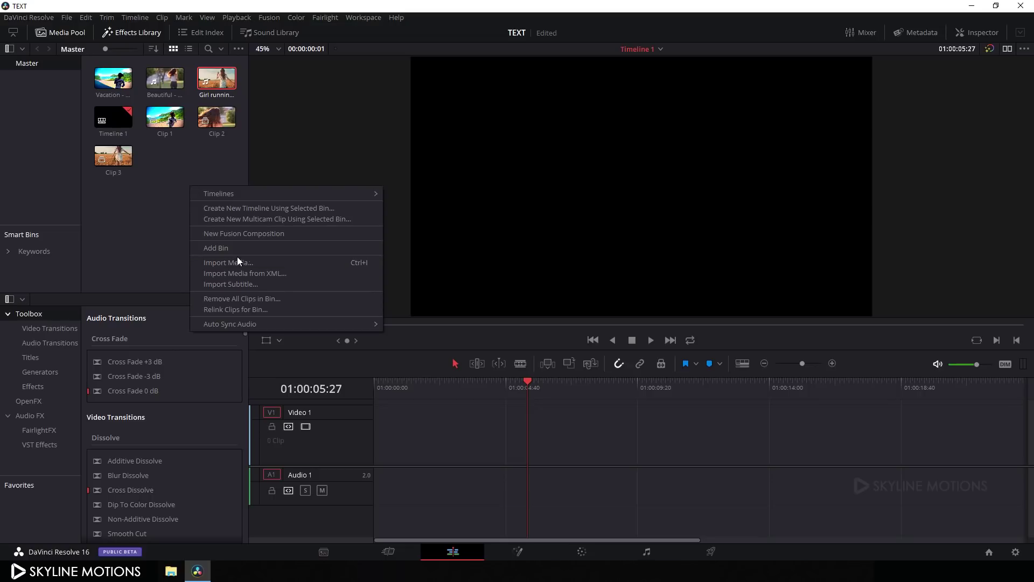
{"action": "left_click", "coordinate": [223, 233]}
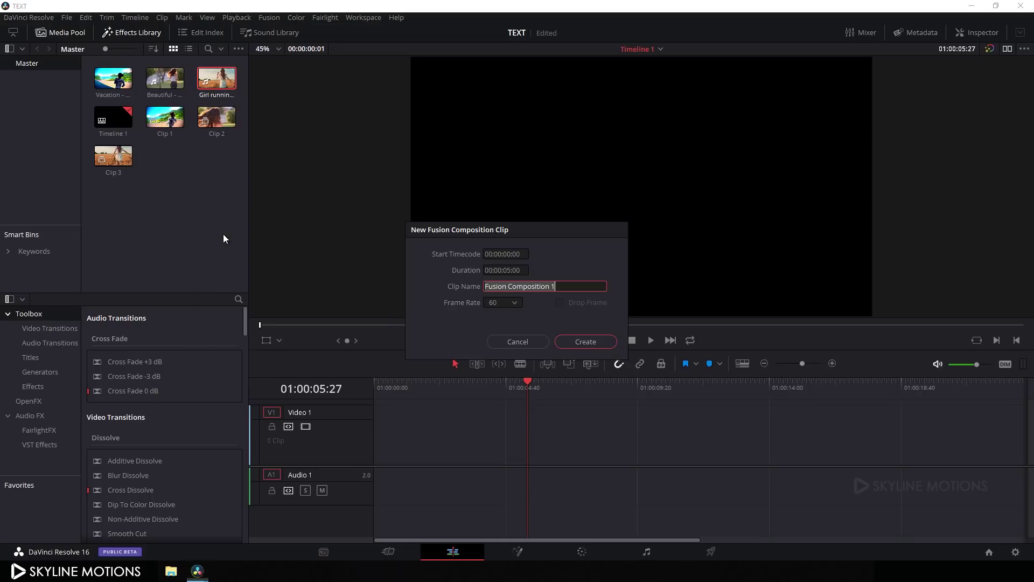
{"action": "left_click", "coordinate": [572, 287]}
{"action": "left_click", "coordinate": [530, 291]}
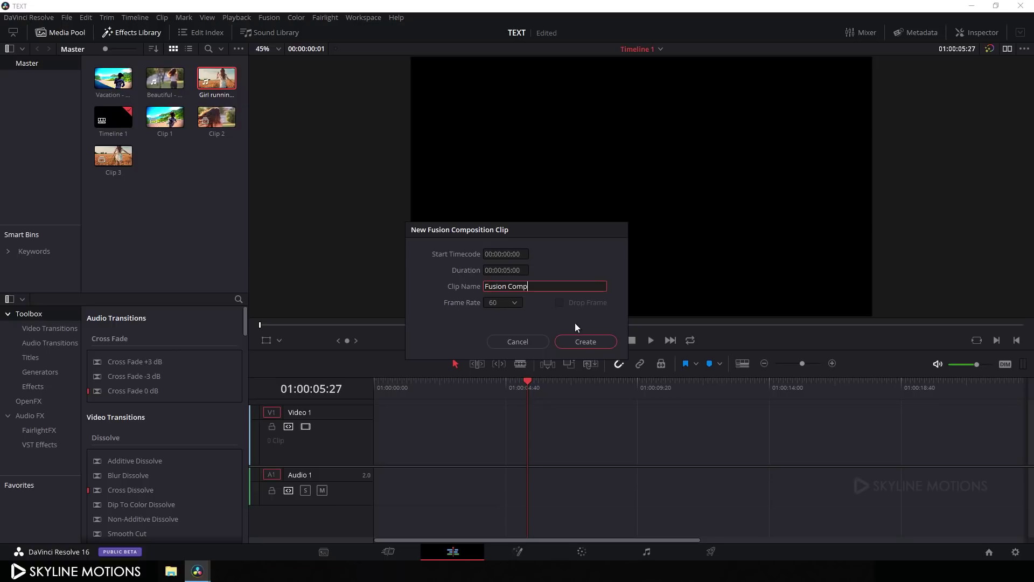
{"action": "left_click", "coordinate": [577, 340]}
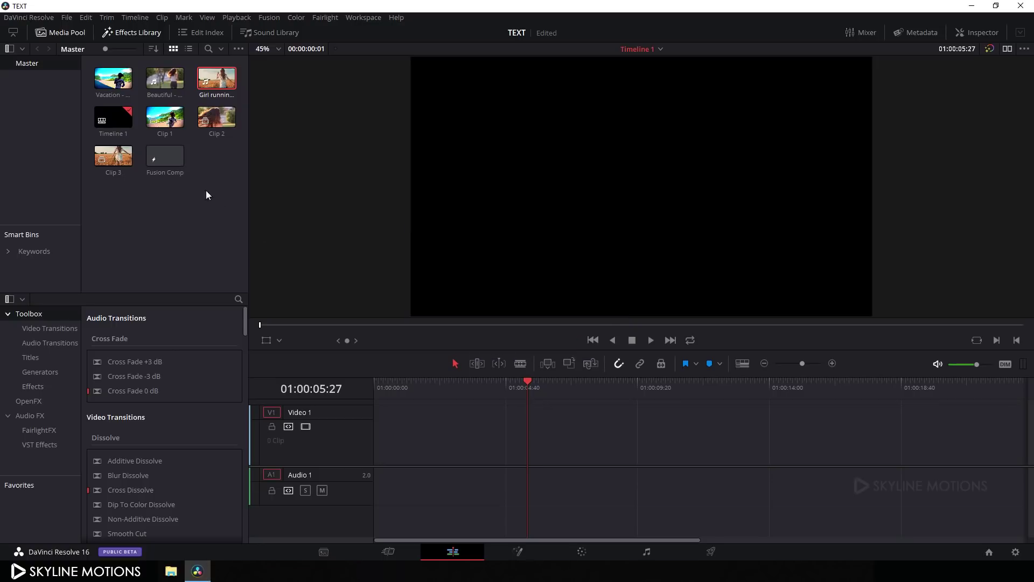
Step: Place the Fusion Comp clip at the start of Video 1 and open it on the Fusion page
{"action": "left_click_drag", "start_coordinate": [165, 157], "coordinate": [379, 431]}
{"action": "left_click", "coordinate": [455, 388]}
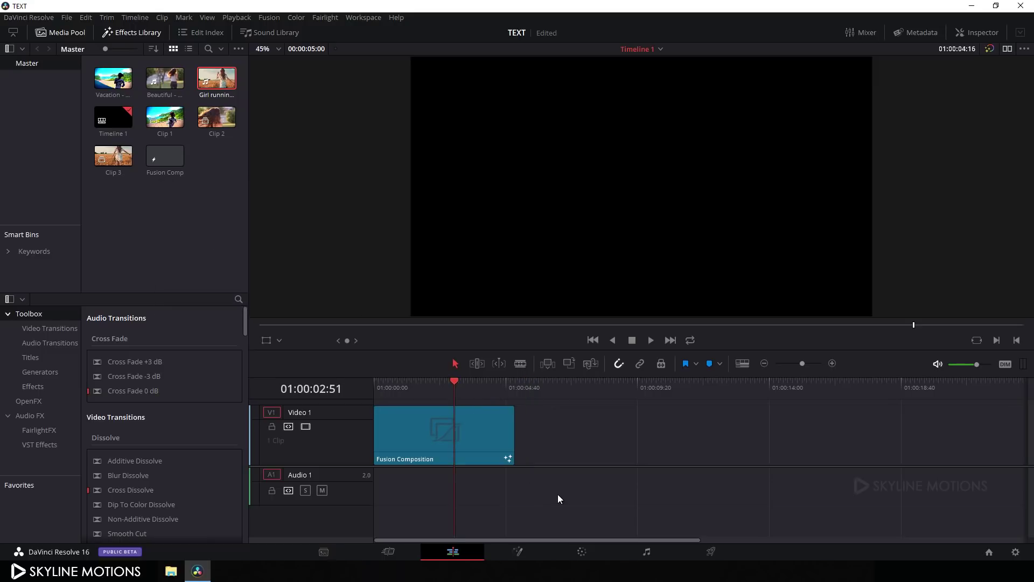
{"action": "key", "text": "ctrl+equal"}
{"action": "key", "text": "ctrl+equal"}
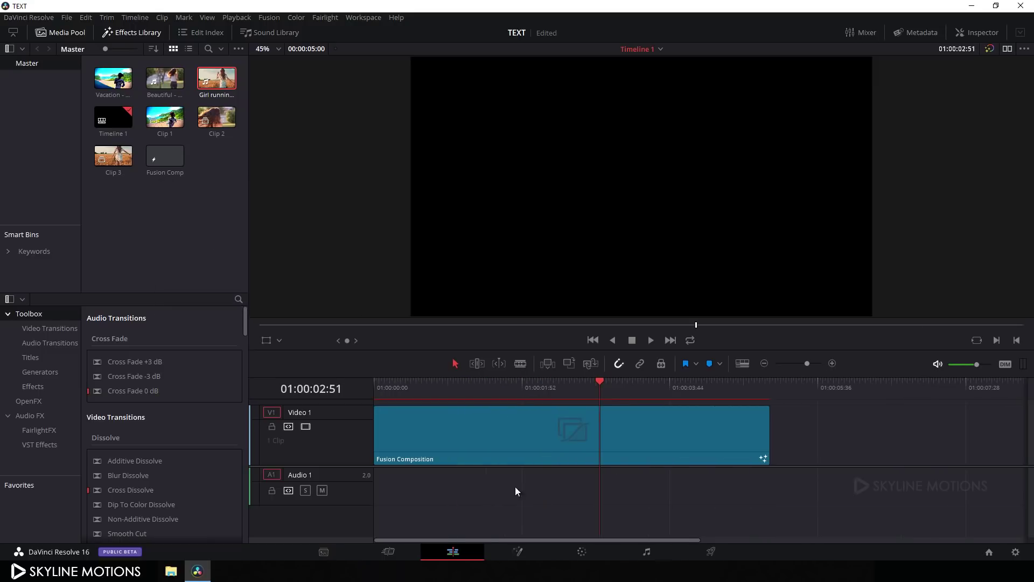
{"action": "left_click", "coordinate": [519, 553]}
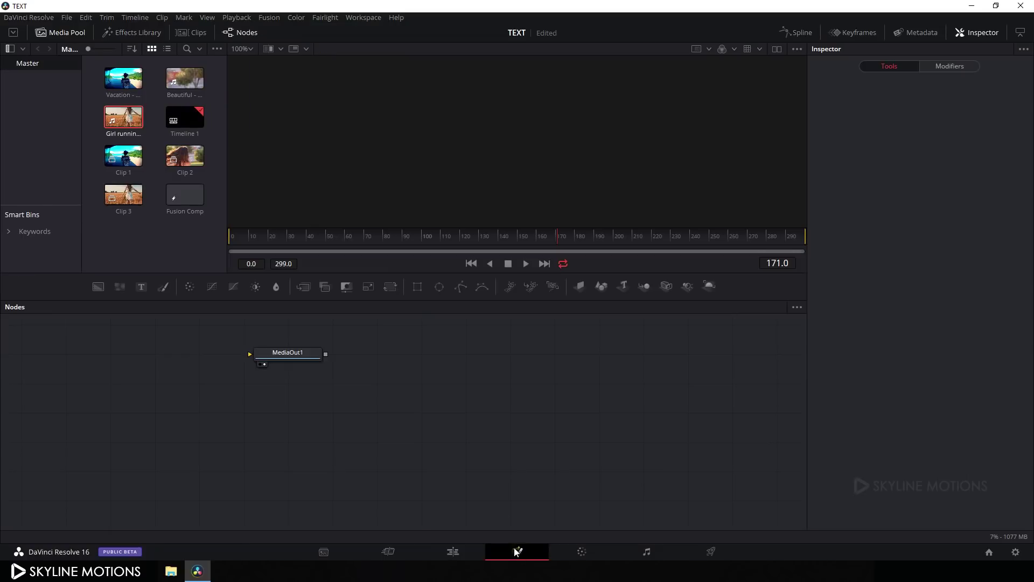
Step: Move the MediaOut1 node to the far right of the node graph, hide the media pool and enlarge the viewer area
{"action": "left_click_drag", "start_coordinate": [289, 353], "coordinate": [745, 457]}
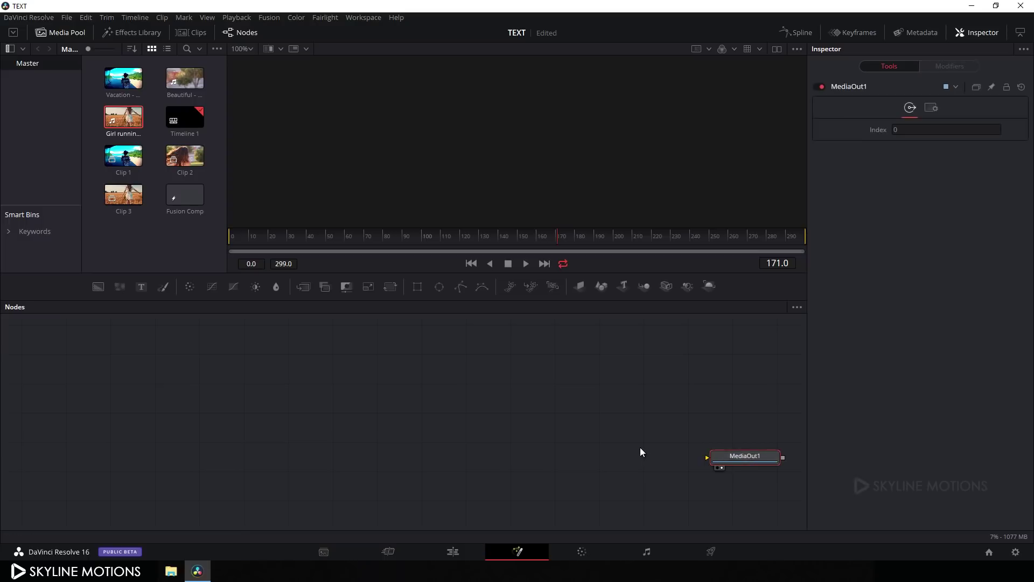
{"action": "left_click", "coordinate": [64, 35]}
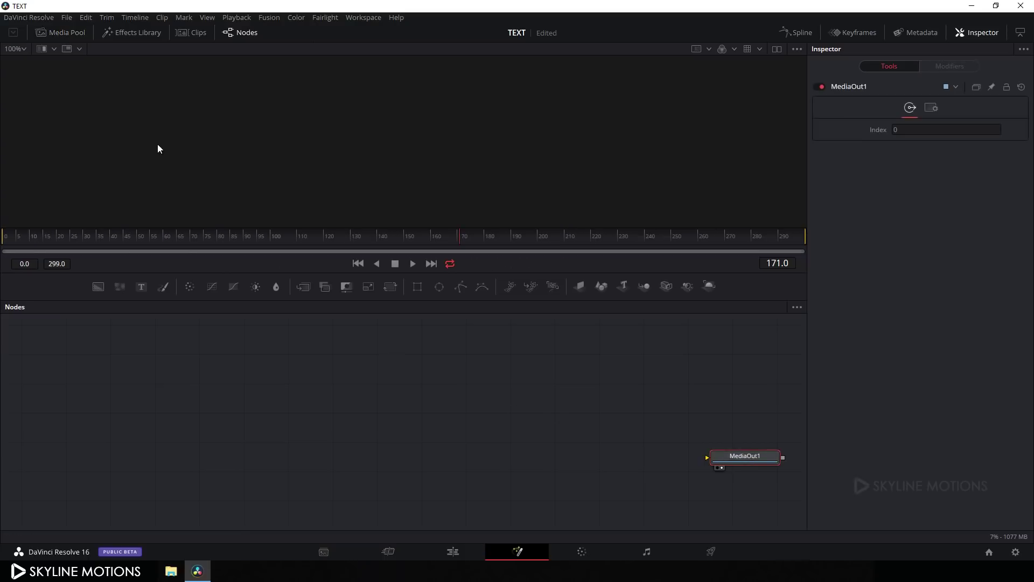
{"action": "left_click_drag", "start_coordinate": [411, 297], "coordinate": [412, 352]}
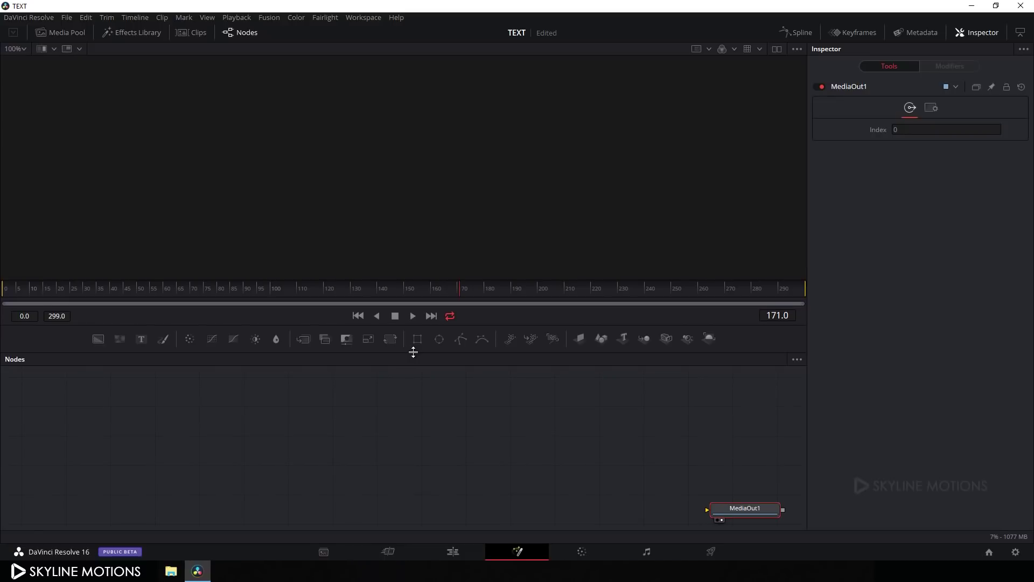
{"action": "left_click", "coordinate": [404, 386]}
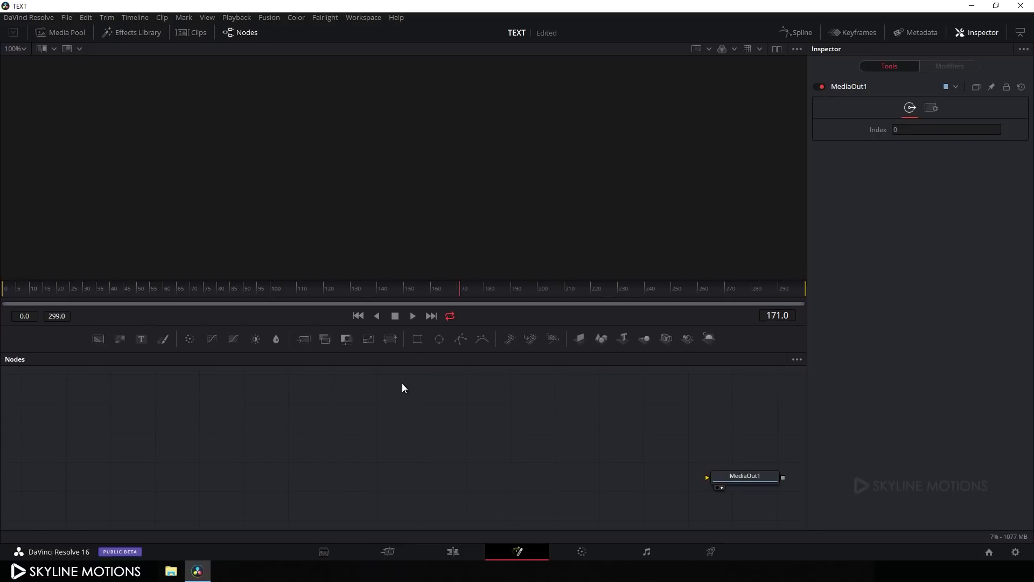
Step: Add a Text+ node to the node graph and show it in the viewer
{"action": "left_click", "coordinate": [143, 344]}
{"action": "left_click_drag", "start_coordinate": [389, 404], "coordinate": [388, 416]}
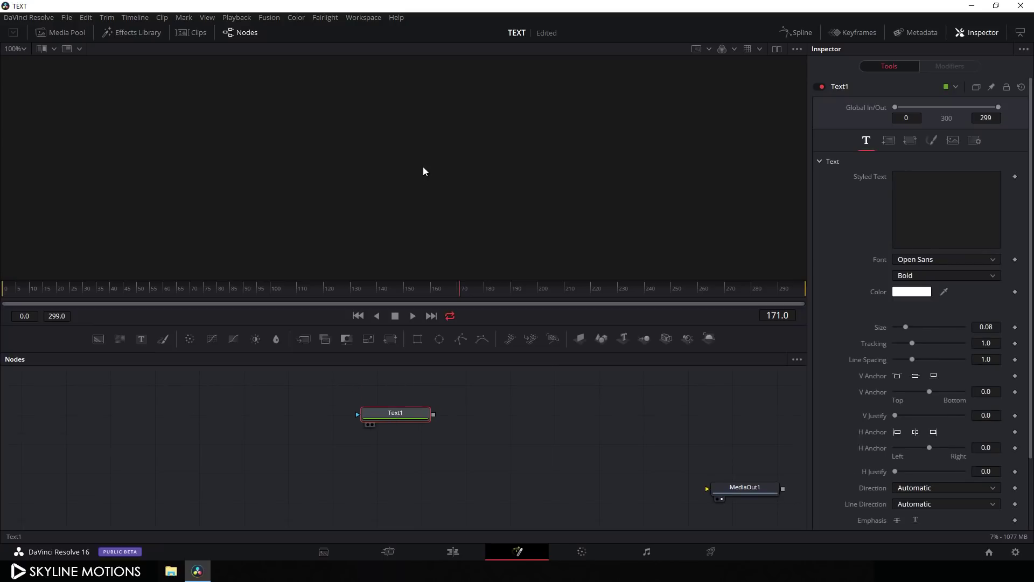
{"action": "left_click_drag", "start_coordinate": [422, 174], "coordinate": [423, 167]}
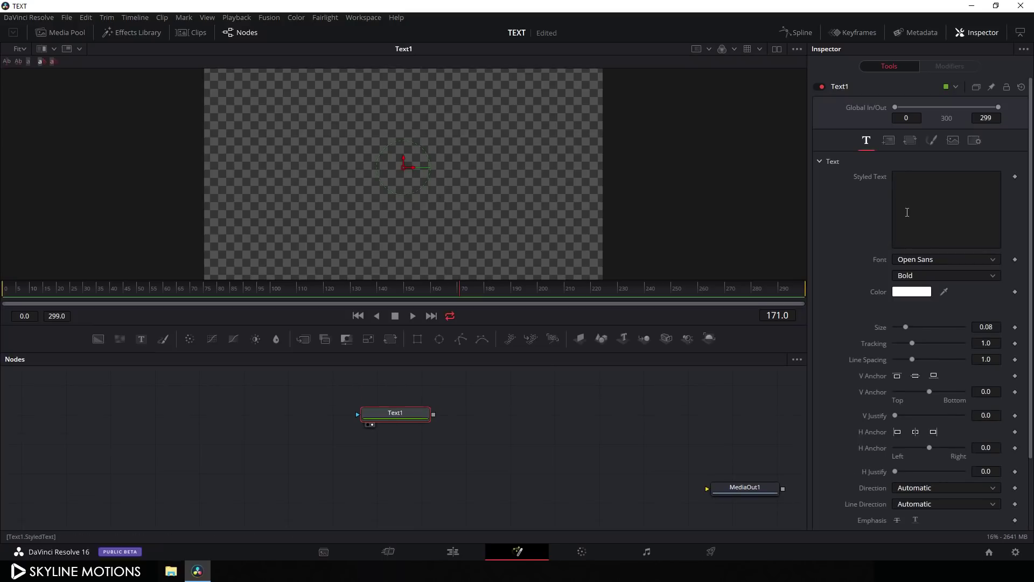
Step: Enter RESOLVE as the Text1 node's styled text and set its font to Agency FB Bold
{"action": "left_click", "coordinate": [917, 187]}
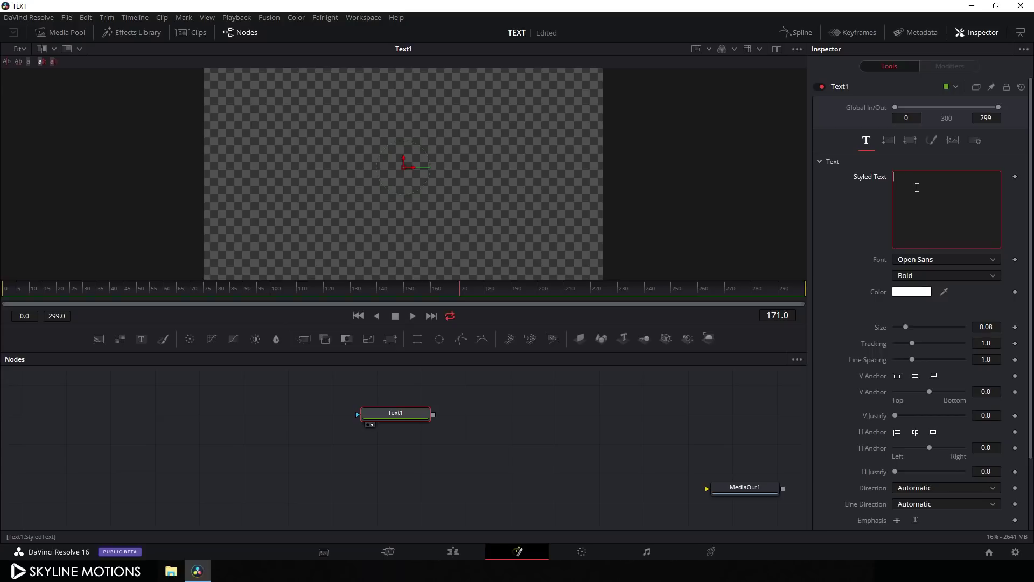
{"action": "type", "text": "R"}
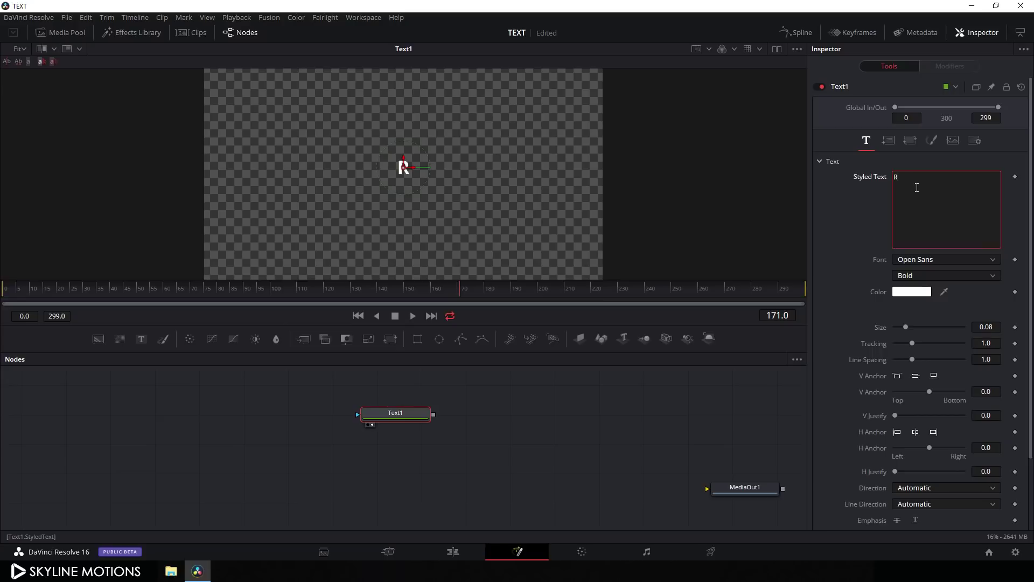
{"action": "type", "text": "ESOLVE"}
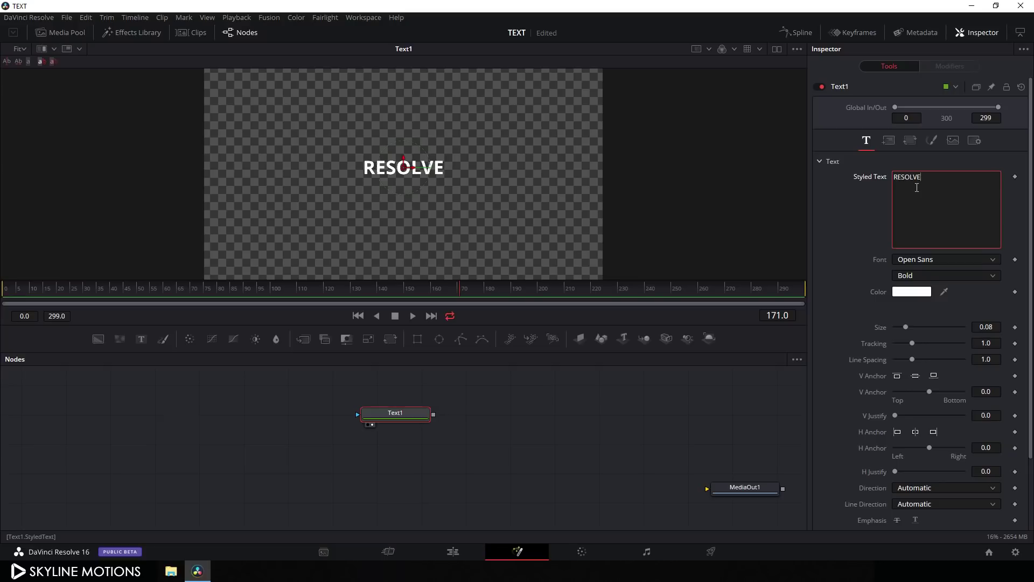
{"action": "left_click", "coordinate": [908, 258]}
{"action": "scroll", "coordinate": [923, 298], "scroll_direction": "down", "scroll_amount": 10}
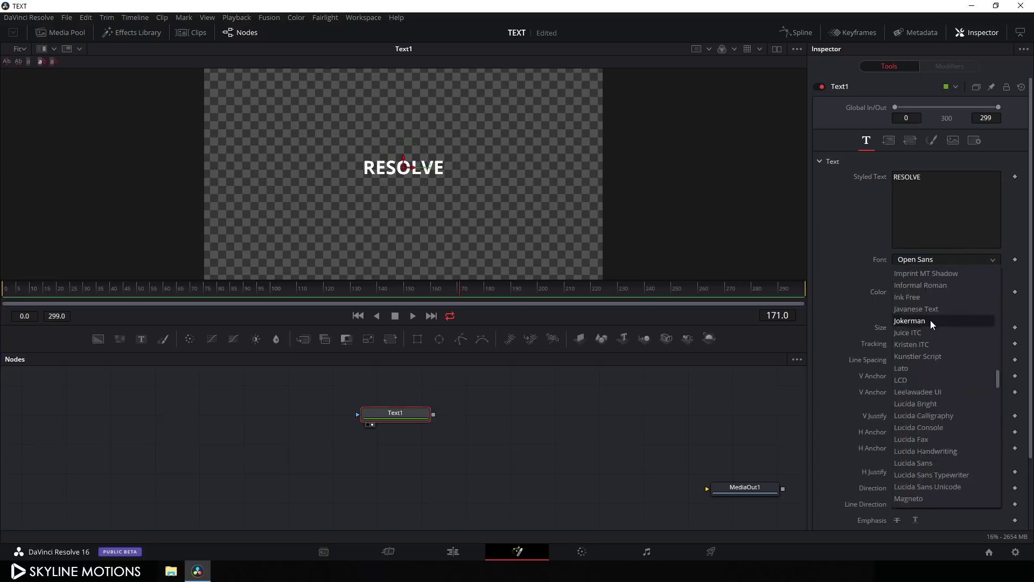
{"action": "scroll", "coordinate": [927, 294], "scroll_direction": "up", "scroll_amount": 10}
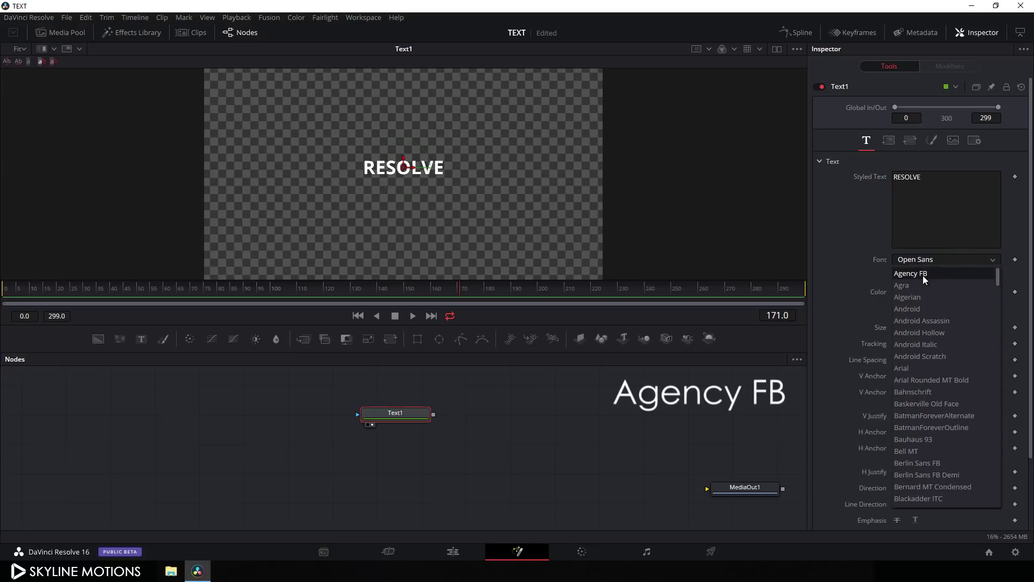
{"action": "left_click", "coordinate": [921, 274]}
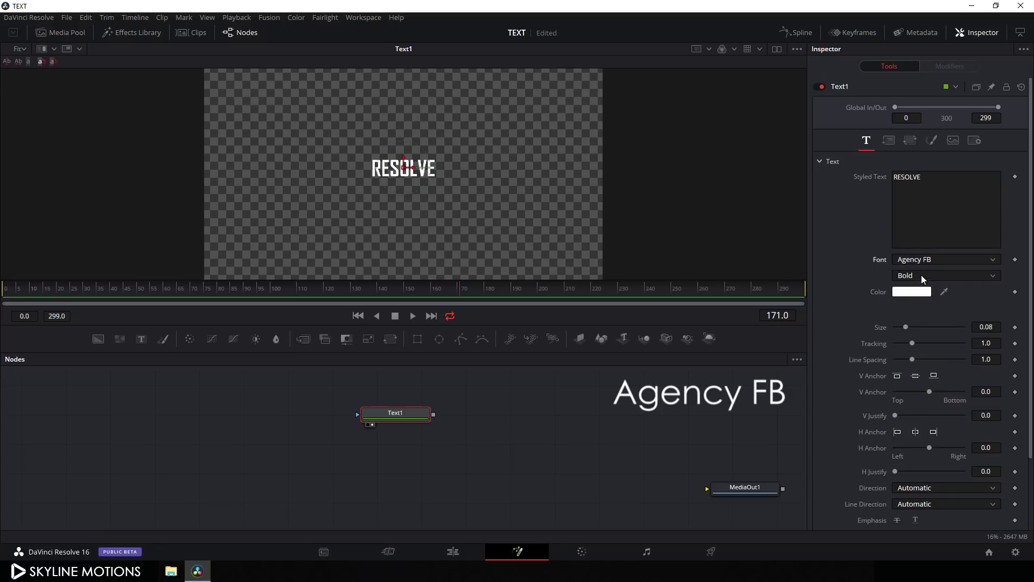
{"action": "left_click", "coordinate": [908, 287]}
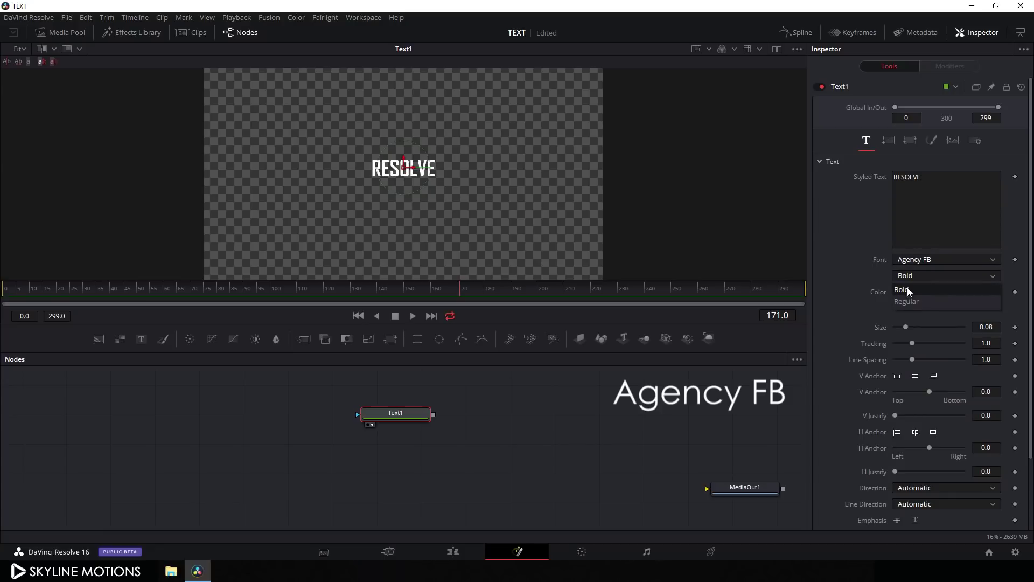
{"action": "left_click", "coordinate": [907, 286]}
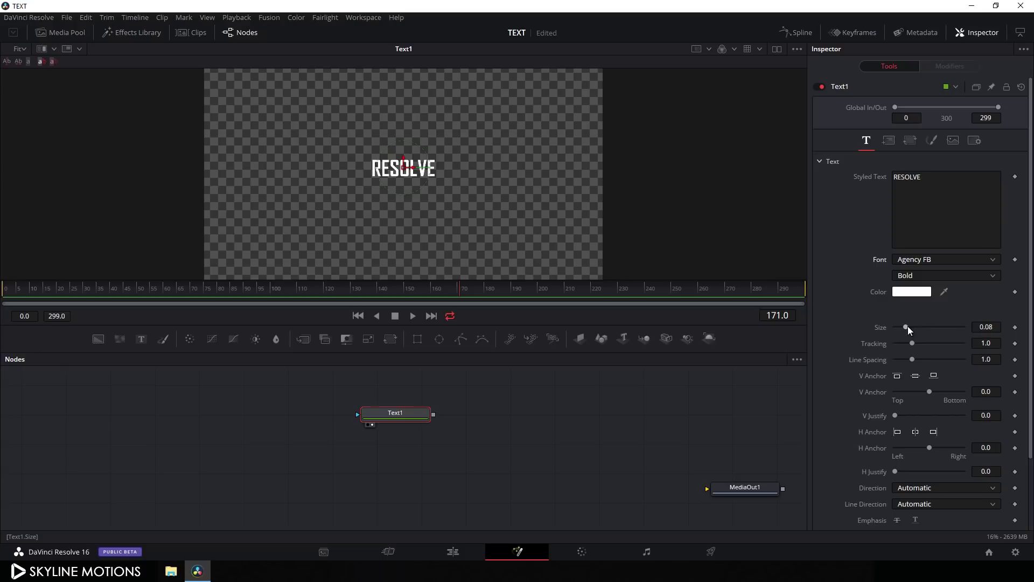
Step: Set the size of the RESOLVE text to 0.35
{"action": "left_click_drag", "start_coordinate": [906, 327], "coordinate": [939, 336]}
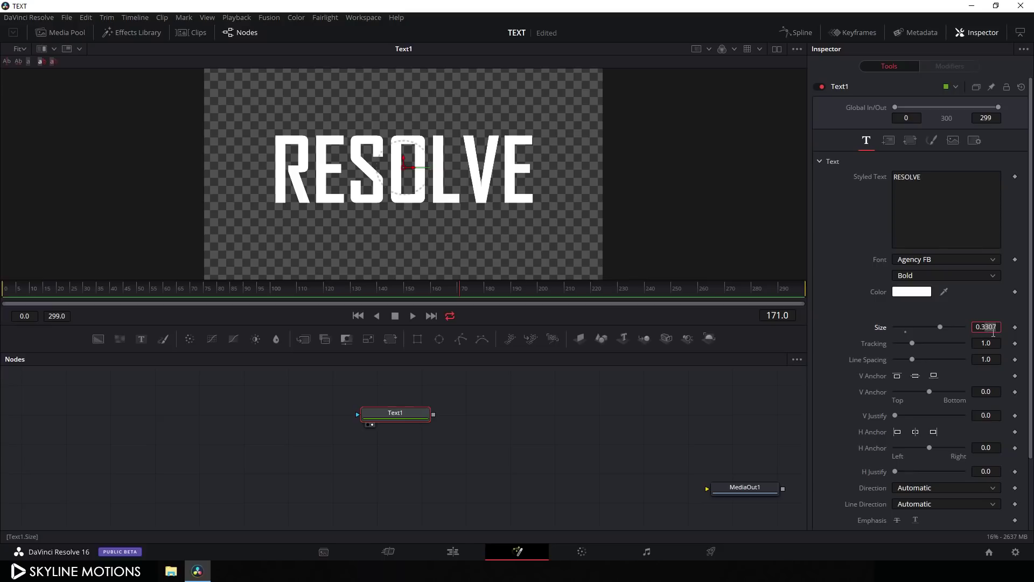
{"action": "double_click", "coordinate": [994, 332]}
{"action": "type", "text": "0.35"}
{"action": "key", "text": "Tab"}
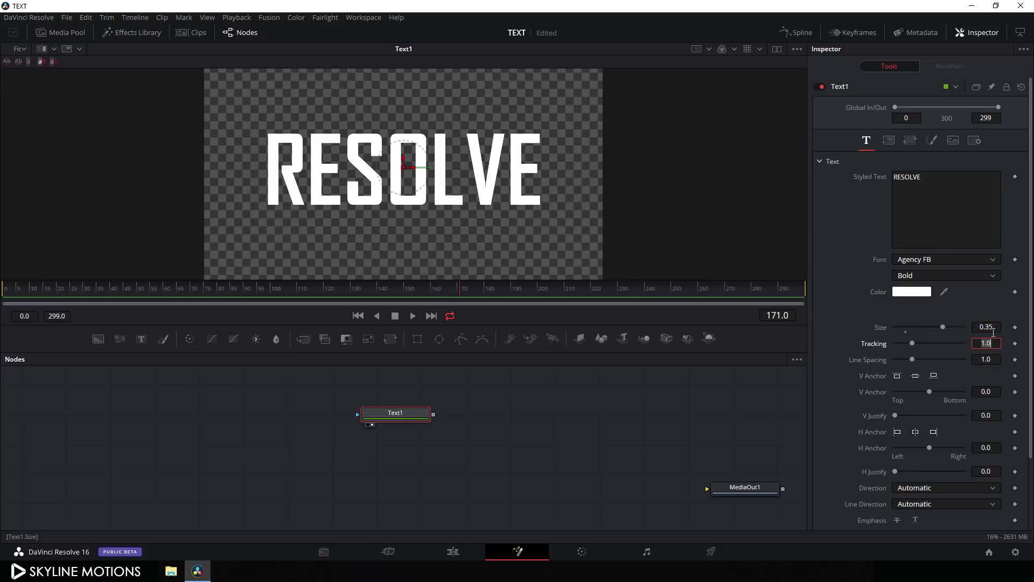
{"action": "left_click", "coordinate": [499, 425]}
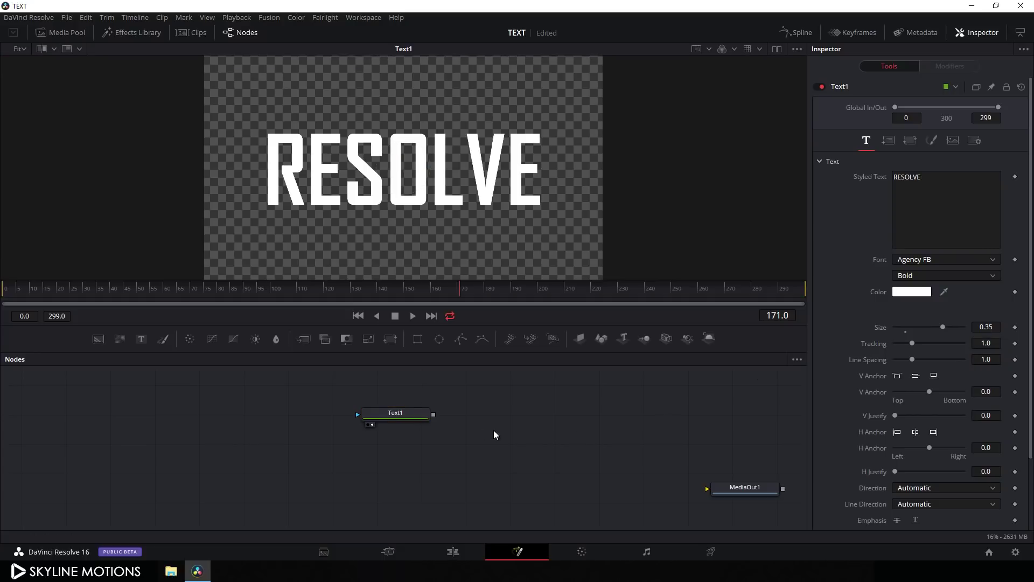
Step: Bring Clip 1 from the media pool into the node graph, rename its node Clip_1 and place it under Text1
{"action": "left_click", "coordinate": [61, 33]}
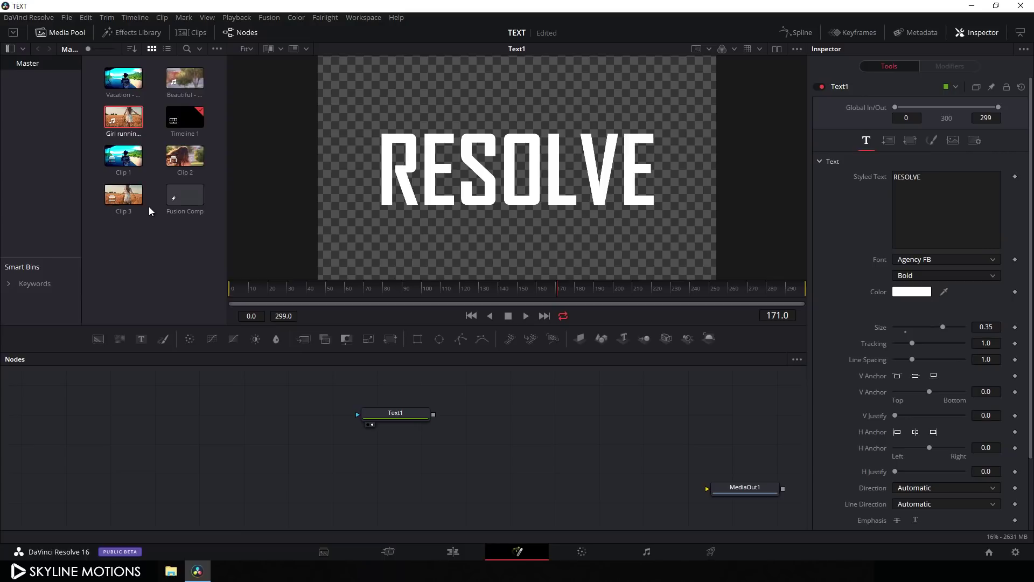
{"action": "left_click_drag", "start_coordinate": [124, 162], "coordinate": [477, 445]}
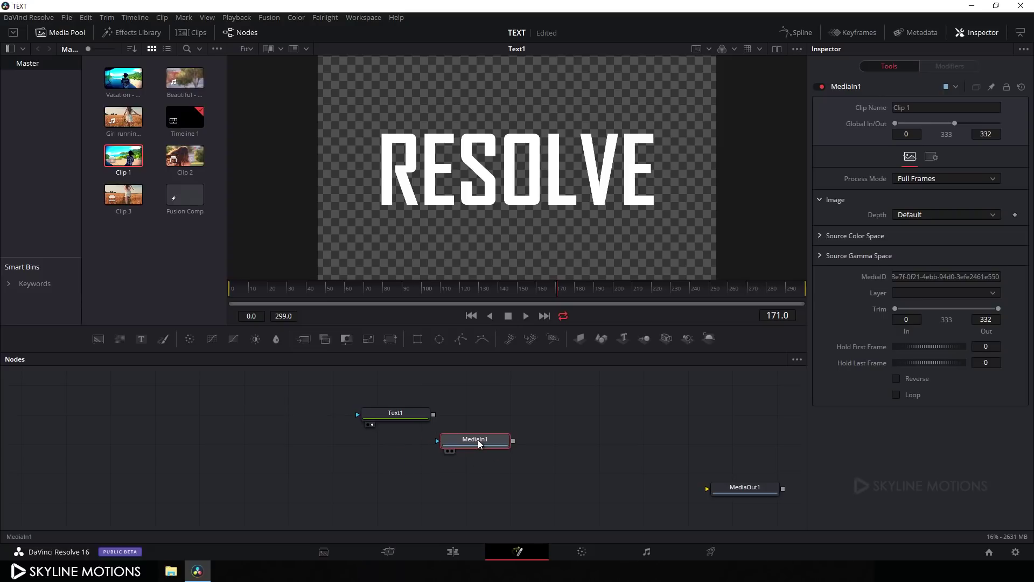
{"action": "key", "text": "F2"}
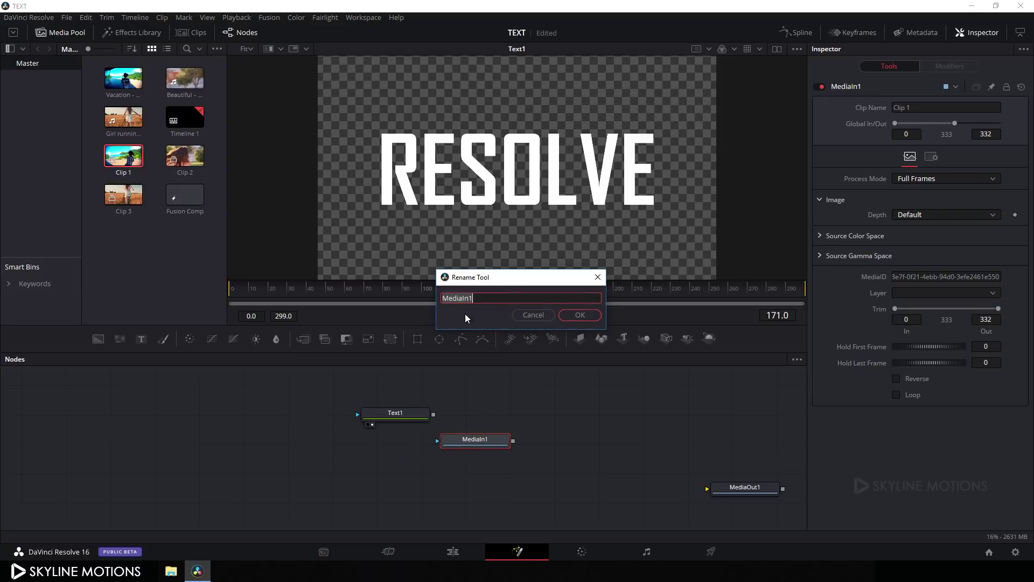
{"action": "type", "text": "Clip_1"}
{"action": "key", "text": "Return"}
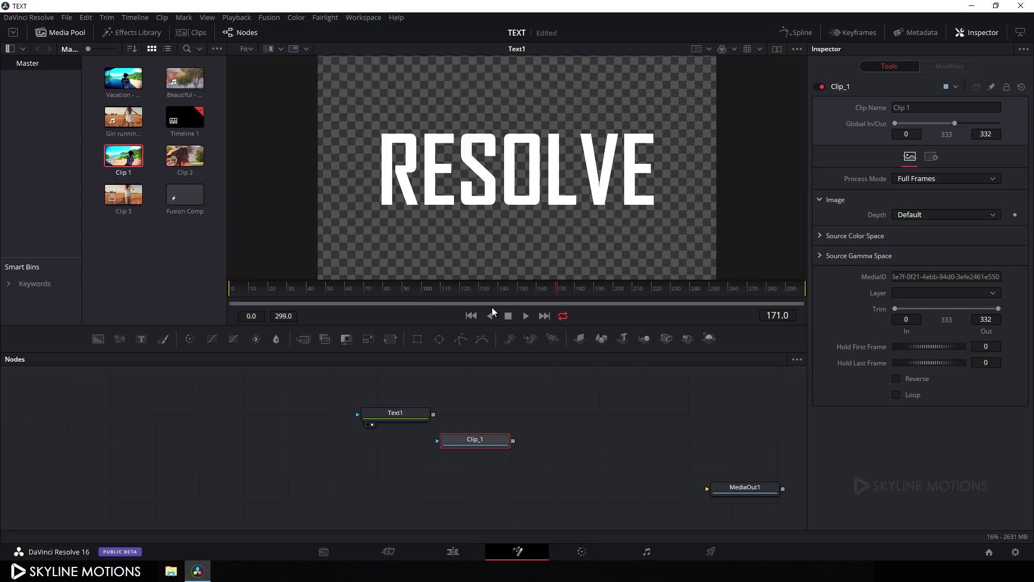
{"action": "left_click_drag", "start_coordinate": [465, 440], "coordinate": [382, 449]}
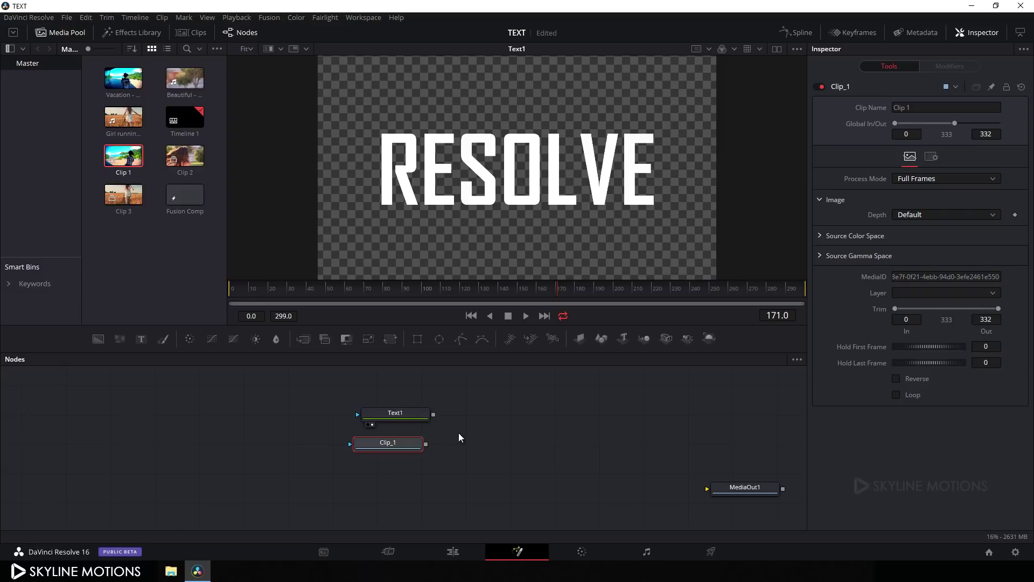
{"action": "left_click_drag", "start_coordinate": [458, 437], "coordinate": [382, 429]}
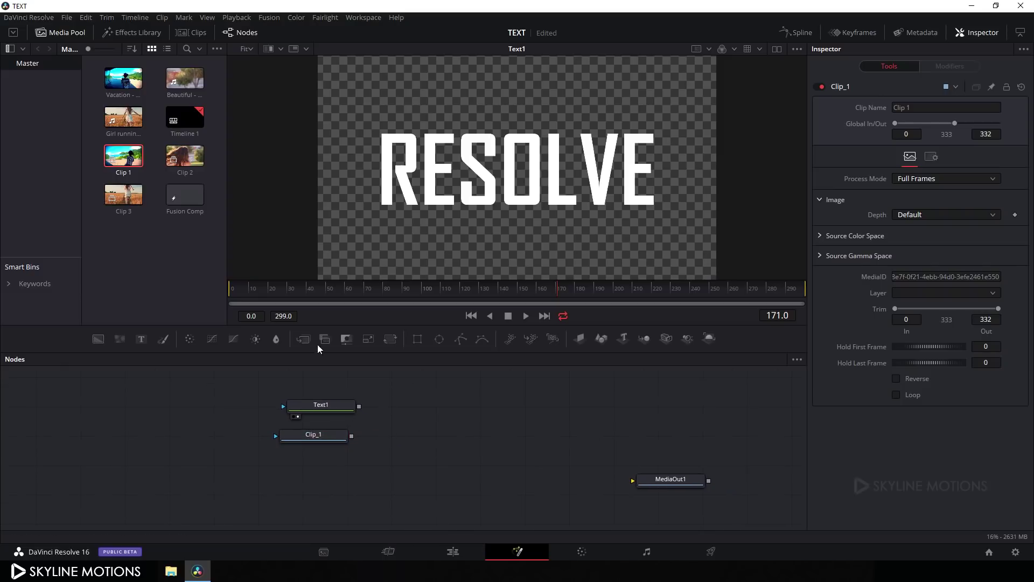
Step: Add a Merge node with Text1 as its background and Clip_1 as its foreground, placed beside Text1
{"action": "left_click", "coordinate": [303, 338]}
{"action": "left_click_drag", "start_coordinate": [416, 425], "coordinate": [340, 406]}
{"action": "left_click", "coordinate": [59, 36]}
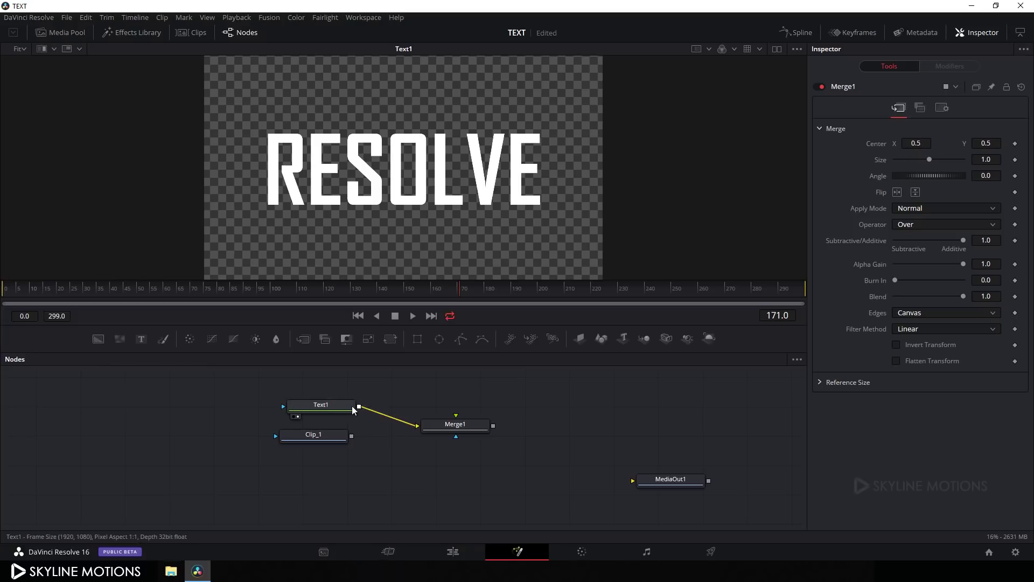
{"action": "left_click_drag", "start_coordinate": [447, 421], "coordinate": [335, 437]}
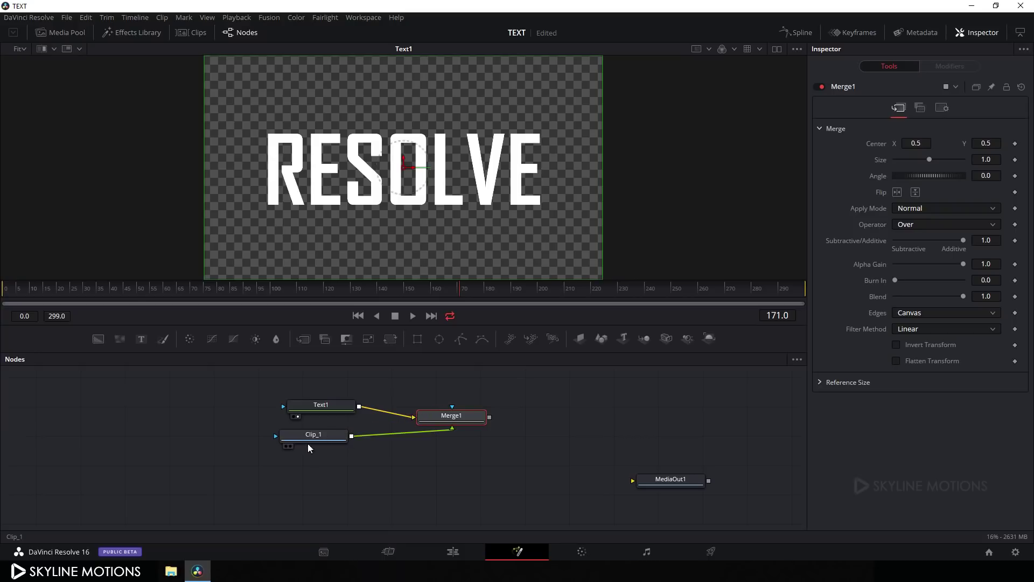
{"action": "left_click_drag", "start_coordinate": [447, 415], "coordinate": [416, 409]}
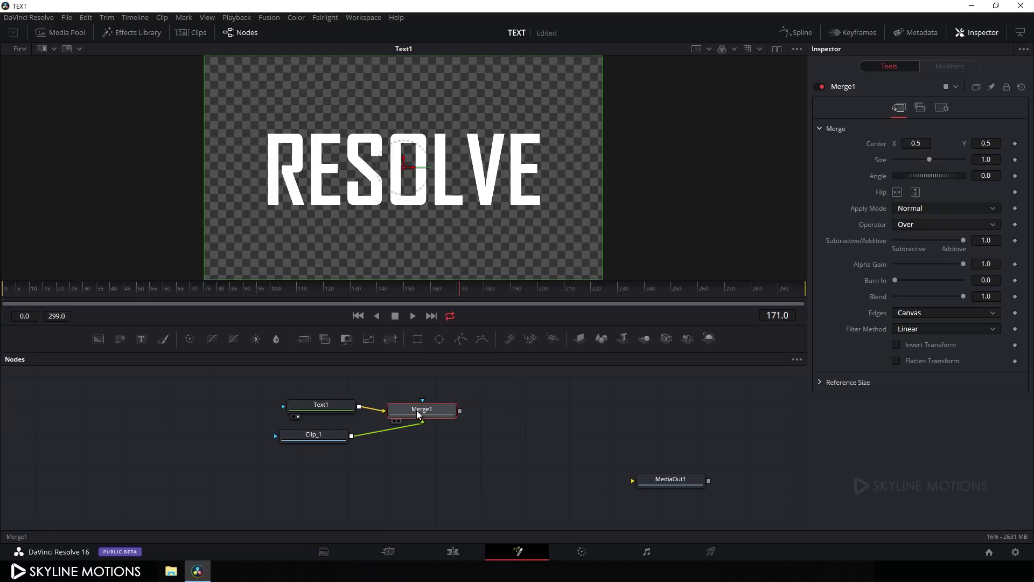
Step: Show Merge1 in the viewer and set its operator to In
{"action": "key", "text": "1"}
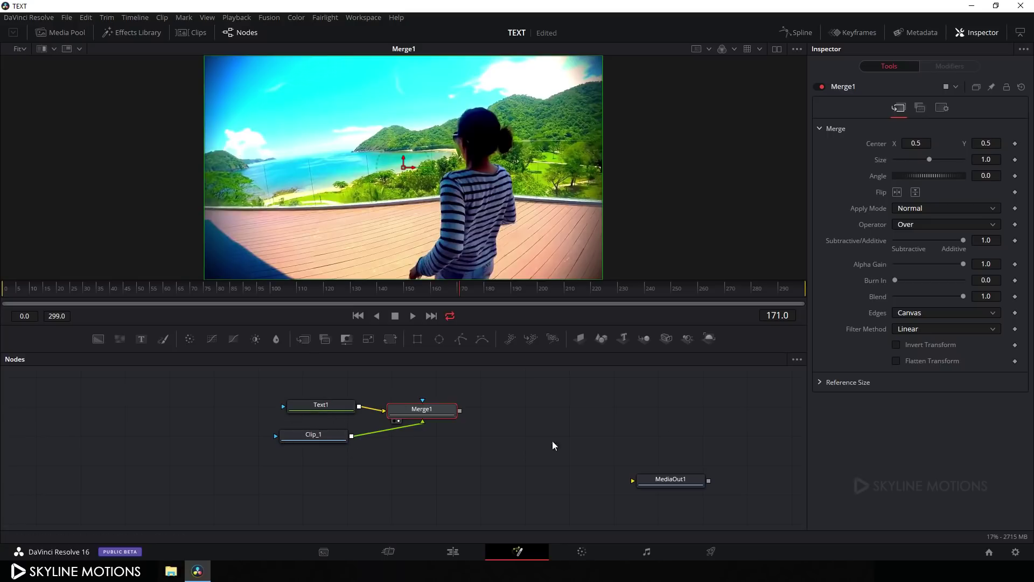
{"action": "left_click", "coordinate": [909, 227]}
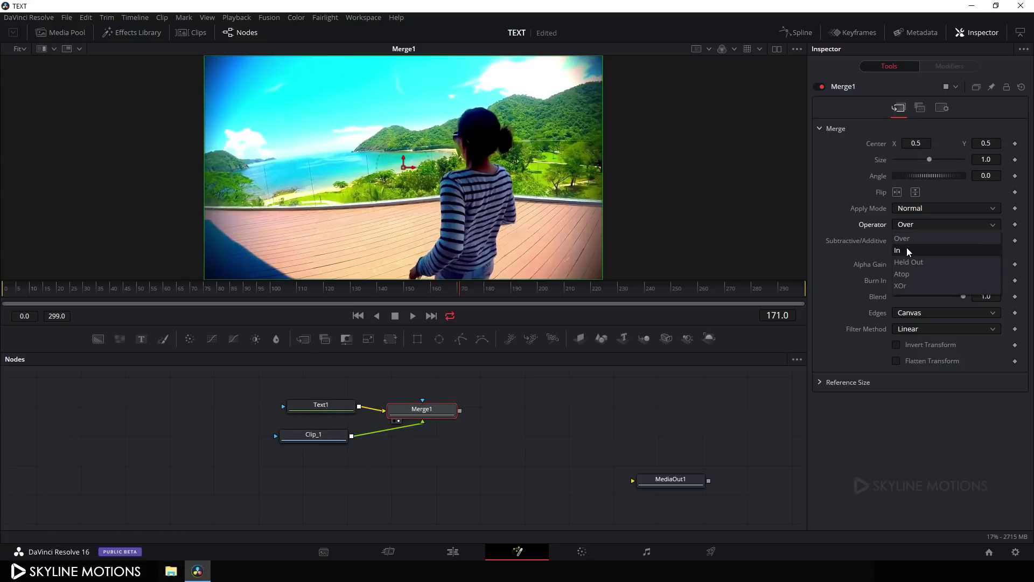
{"action": "left_click", "coordinate": [906, 247]}
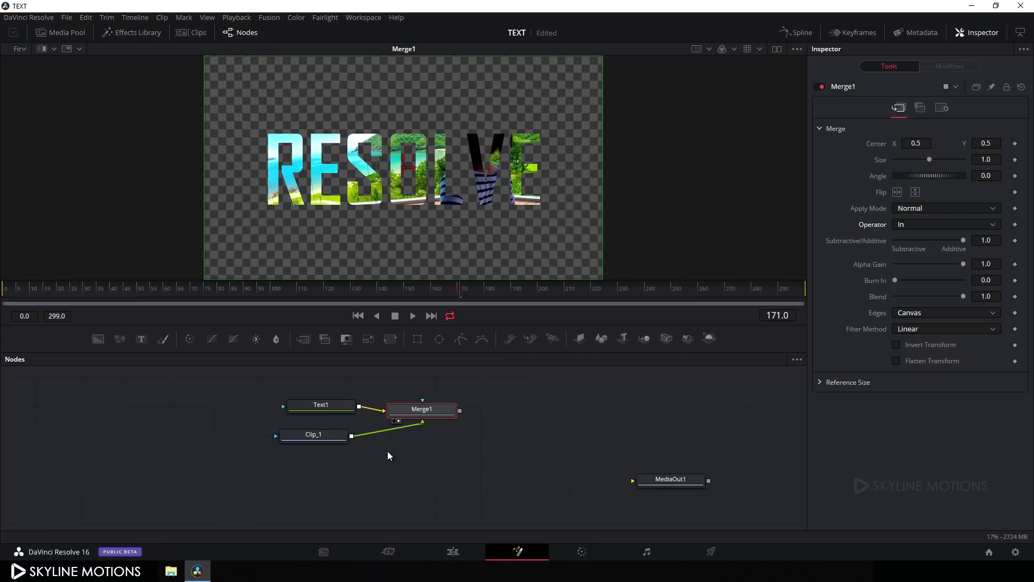
Step: Insert a Transform node after Clip_1 and rename it Control
{"action": "left_click", "coordinate": [322, 437]}
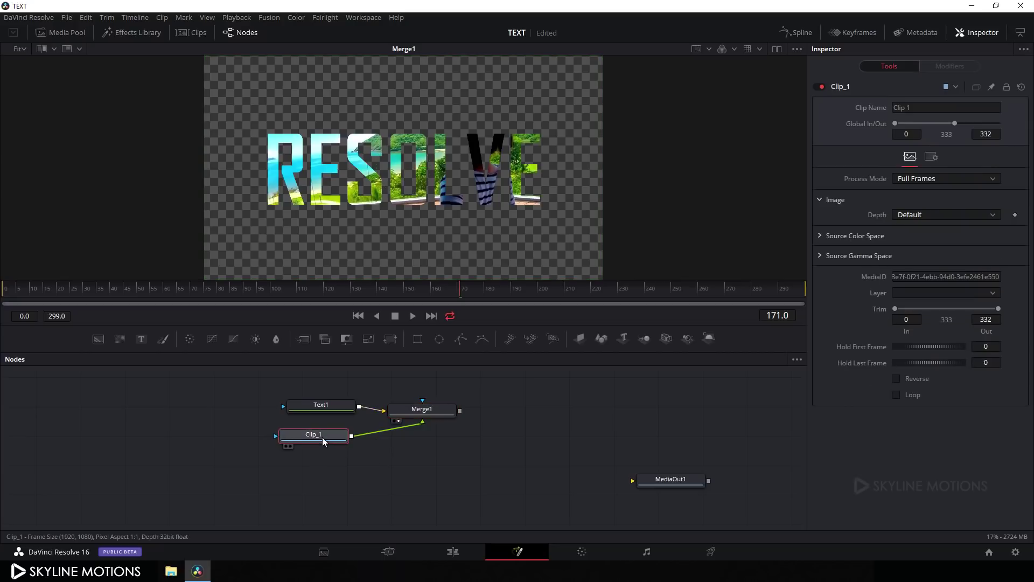
{"action": "left_click", "coordinate": [392, 338]}
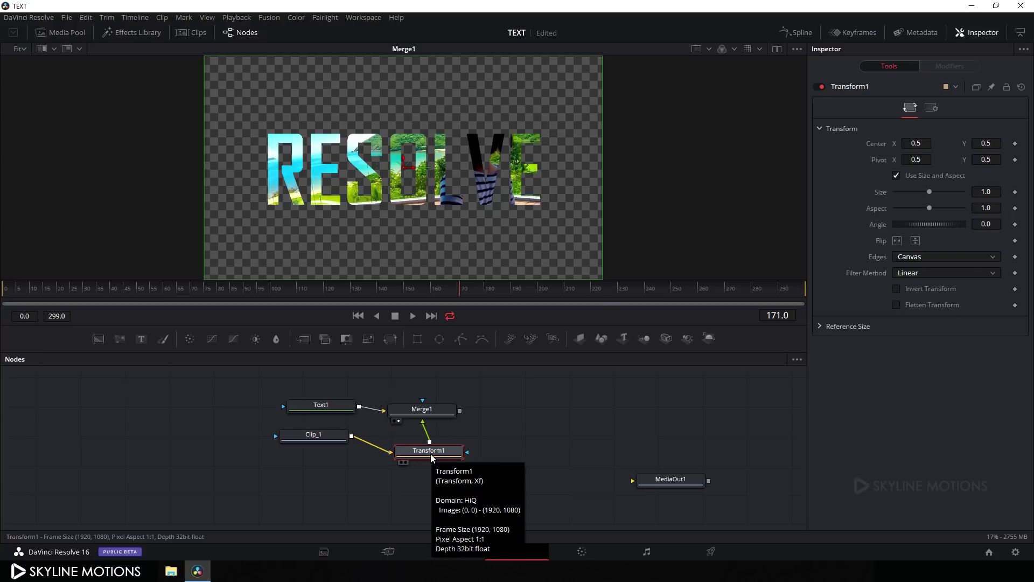
{"action": "key", "text": "F2"}
{"action": "key", "text": "BackSpace"}
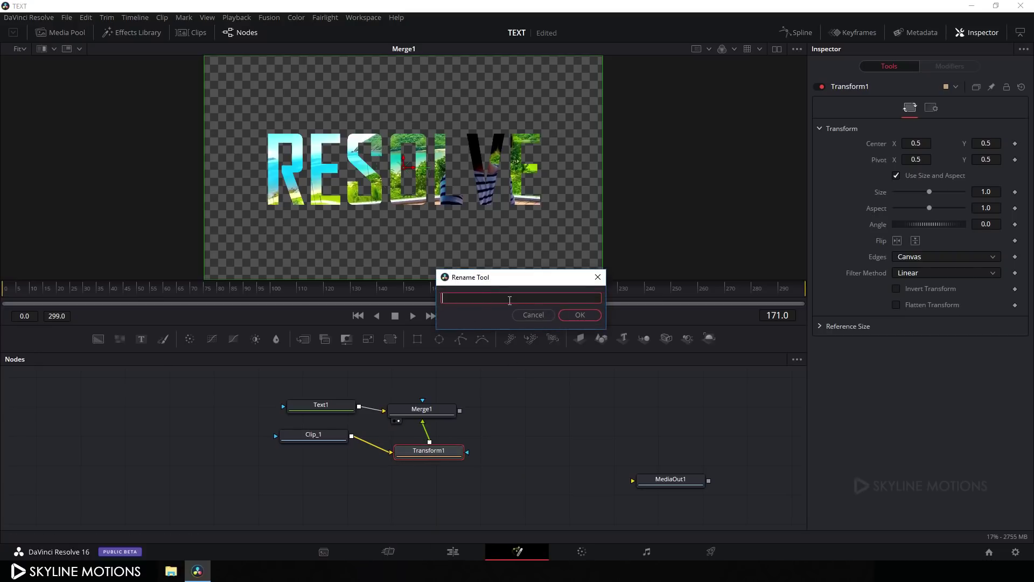
{"action": "type", "text": "Control"}
{"action": "left_click", "coordinate": [580, 314]}
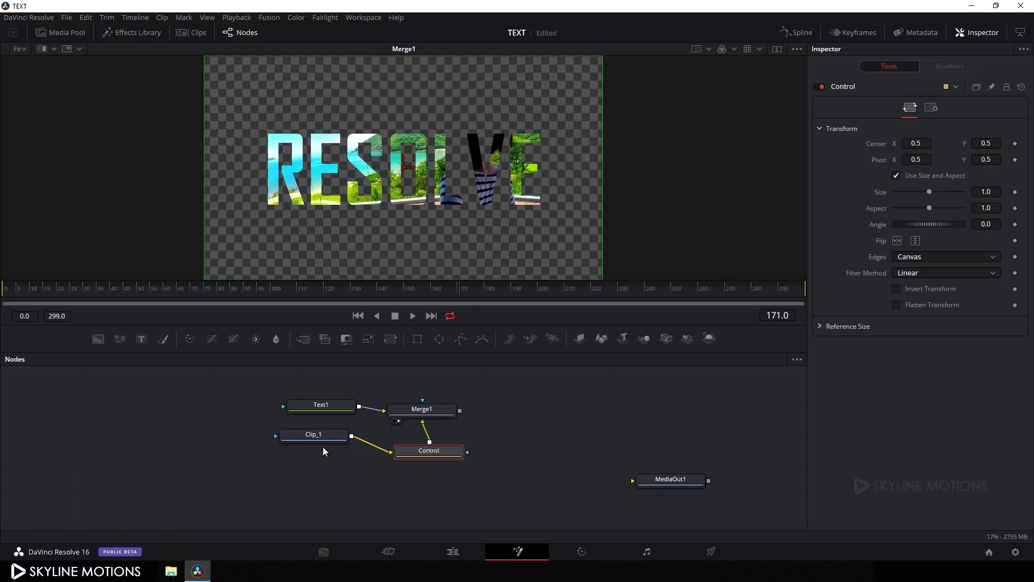
Step: Turn on arranging tools to grid and line up Text1 with Merge1 and Clip_1 with Control in two rows
{"action": "left_click_drag", "start_coordinate": [321, 434], "coordinate": [271, 446]}
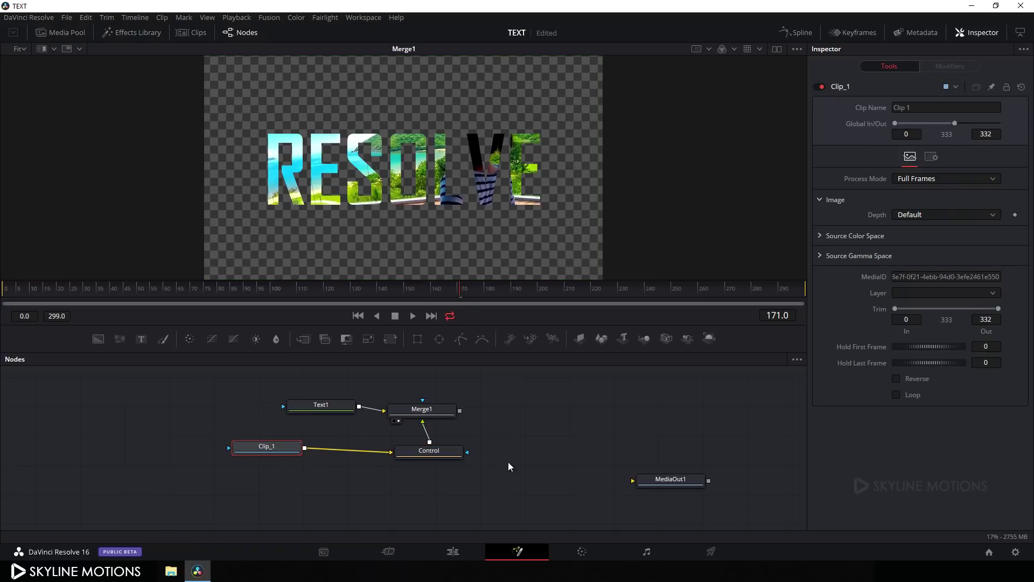
{"action": "right_click", "coordinate": [501, 435]}
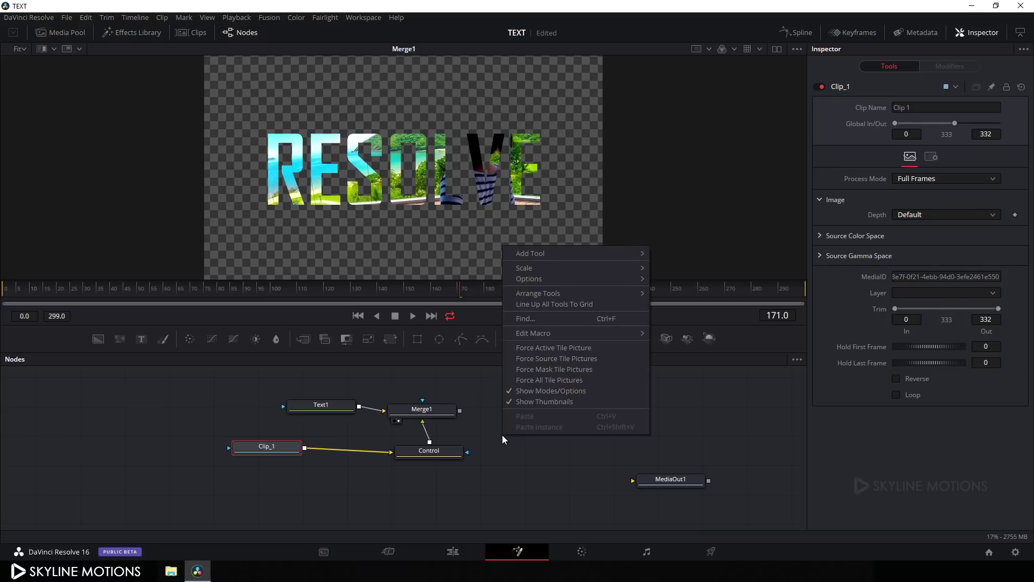
{"action": "mouse_move", "coordinate": [531, 293]}
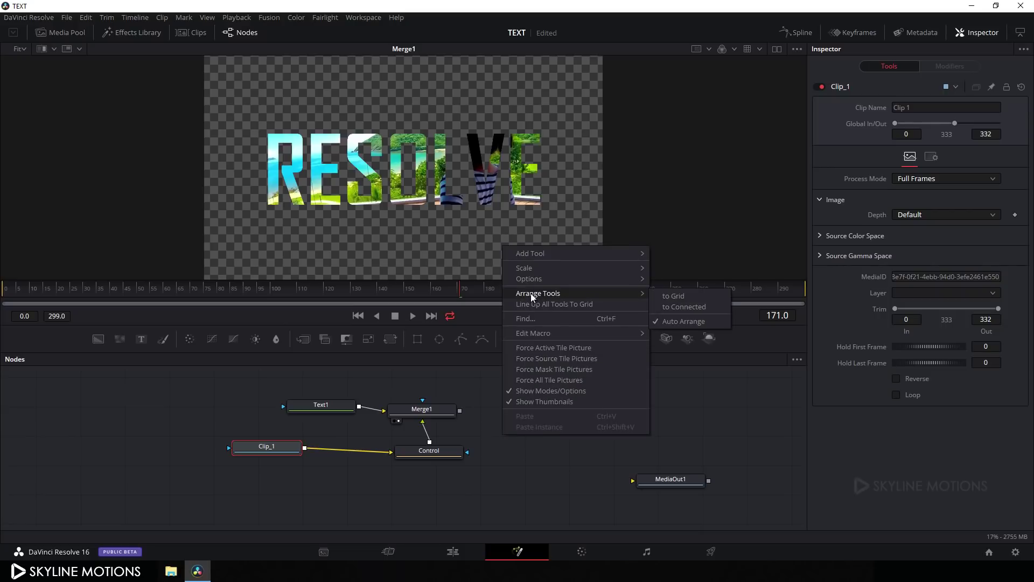
{"action": "left_click", "coordinate": [654, 296]}
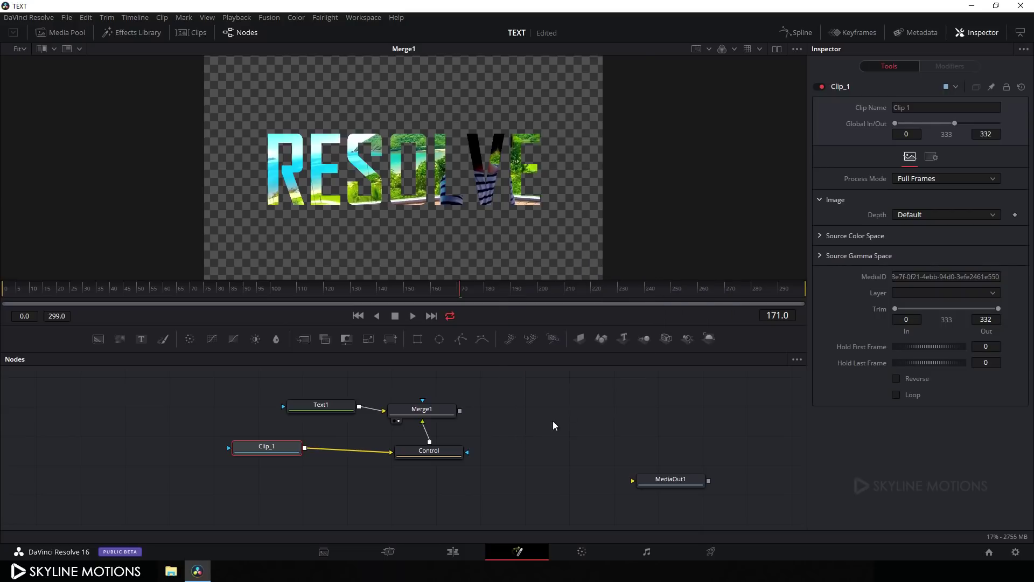
{"action": "mouse_move", "coordinate": [430, 451]}
{"action": "left_mouse_down"}
{"action": "mouse_move", "coordinate": [410, 447]}
{"action": "mouse_move", "coordinate": [438, 465]}
{"action": "left_mouse_up"}
{"action": "left_click_drag", "start_coordinate": [266, 450], "coordinate": [347, 468]}
{"action": "left_click_drag", "start_coordinate": [422, 408], "coordinate": [409, 431]}
{"action": "mouse_move", "coordinate": [321, 404]}
{"action": "left_mouse_down"}
{"action": "mouse_move", "coordinate": [334, 424]}
{"action": "mouse_move", "coordinate": [328, 398]}
{"action": "left_mouse_up"}
{"action": "scroll", "coordinate": [392, 465], "scroll_direction": "up", "scroll_amount": 2}
{"action": "scroll", "coordinate": [392, 461], "scroll_direction": "up", "scroll_amount": 1}
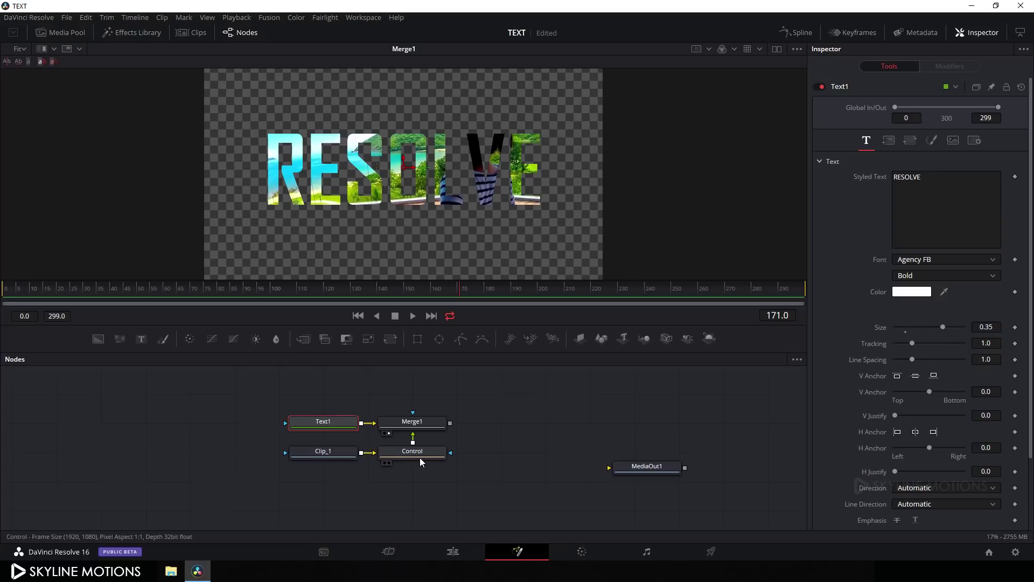
Step: Scale the Control transform to about 0.34 and centre it at about X 0.313, Y 0.492 over the letters RES
{"action": "left_click", "coordinate": [415, 451]}
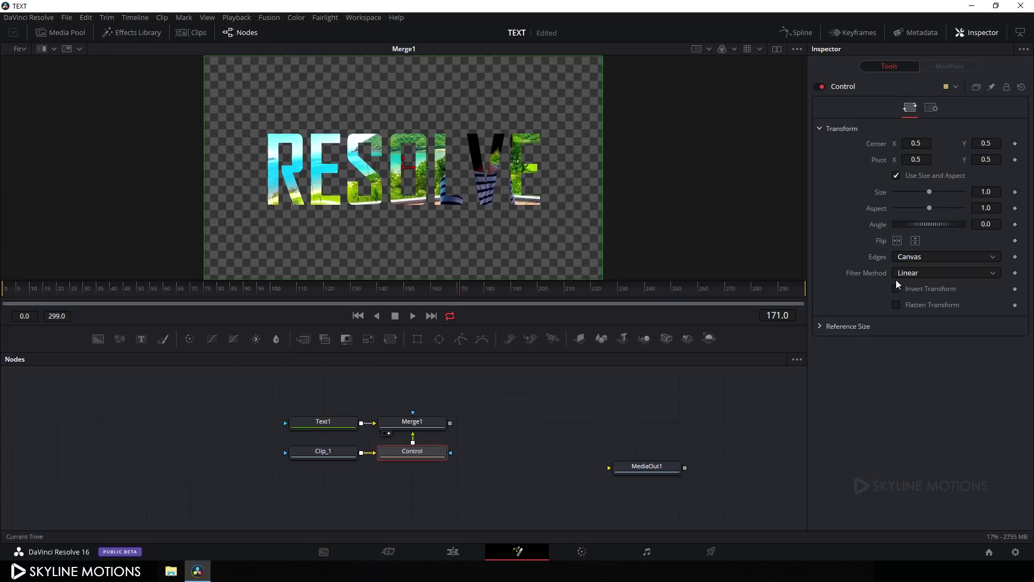
{"action": "left_click_drag", "start_coordinate": [928, 192], "coordinate": [903, 190]}
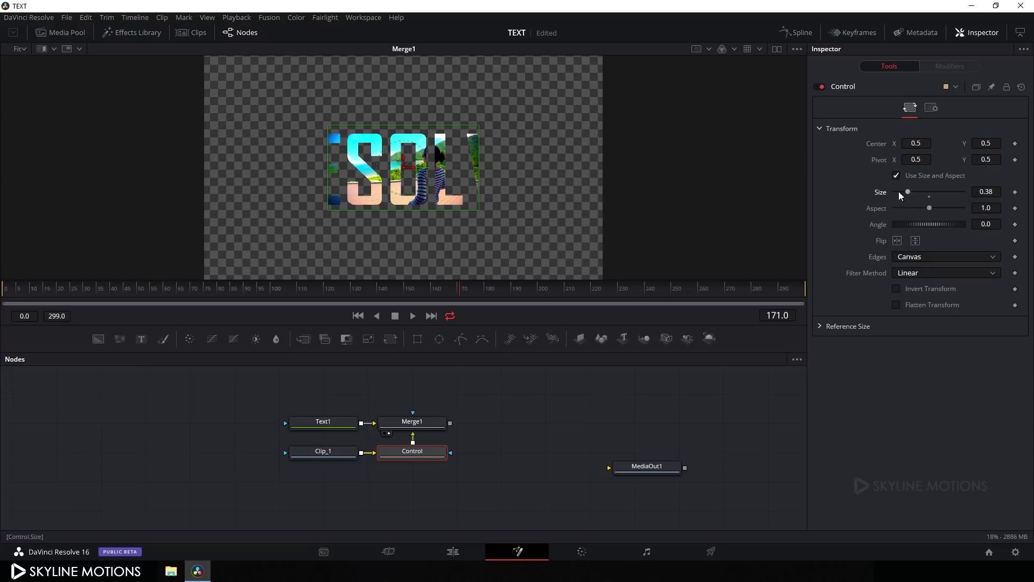
{"action": "scroll", "coordinate": [398, 205], "scroll_direction": "up", "scroll_amount": 2}
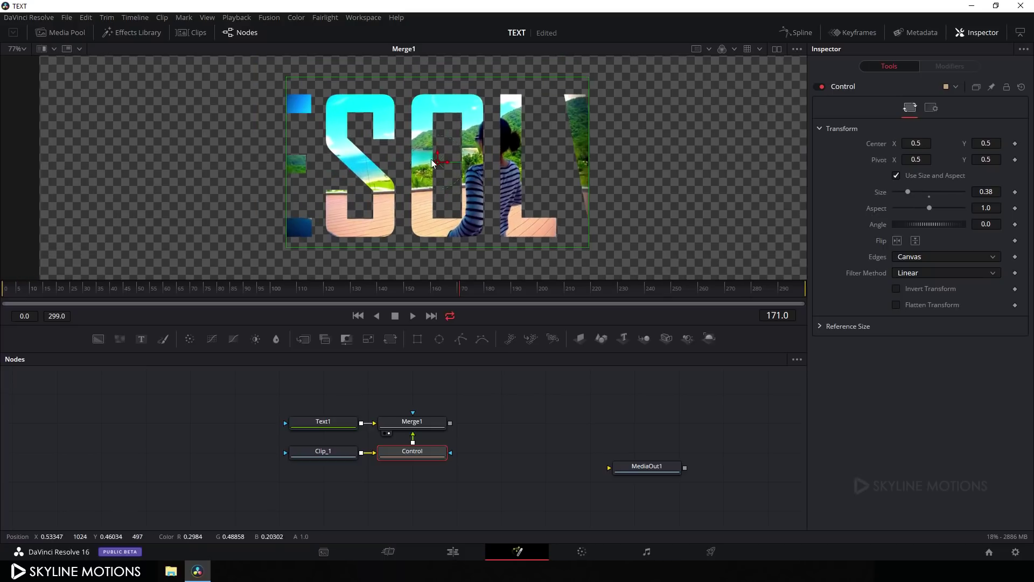
{"action": "left_click_drag", "start_coordinate": [438, 152], "coordinate": [347, 169]}
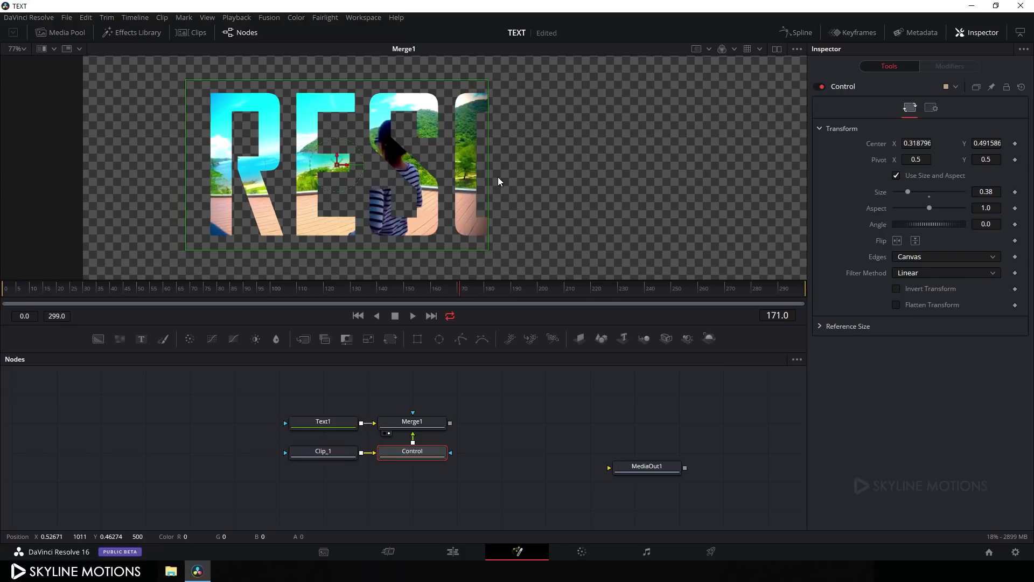
{"action": "left_click_drag", "start_coordinate": [489, 189], "coordinate": [472, 187]}
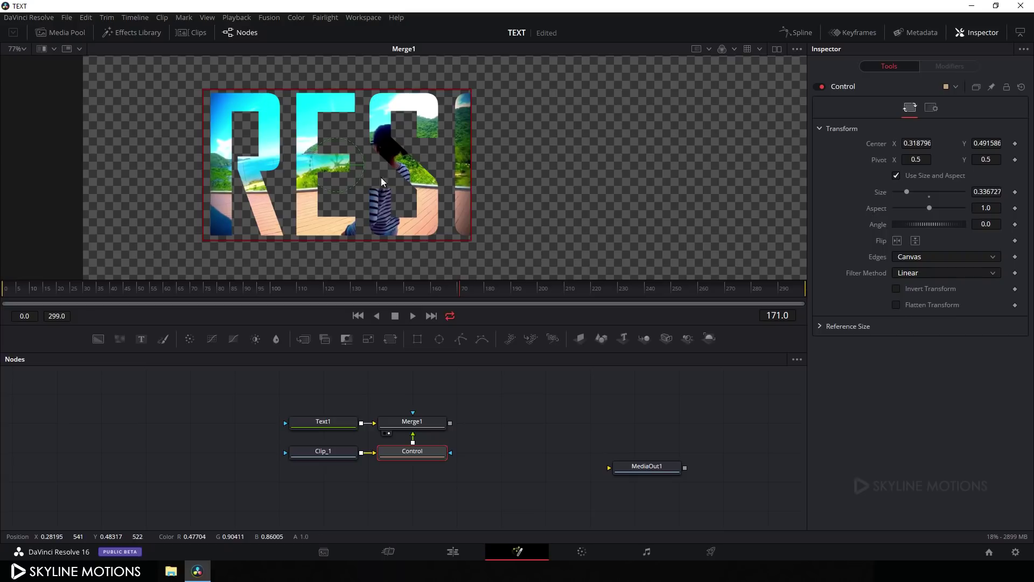
{"action": "left_click_drag", "start_coordinate": [345, 164], "coordinate": [344, 165]}
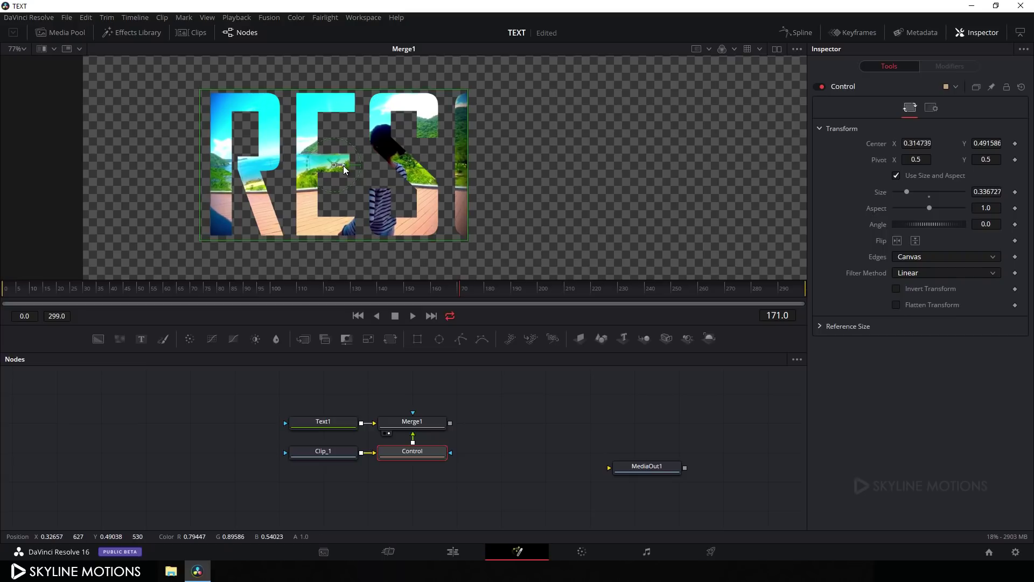
{"action": "left_click_drag", "start_coordinate": [344, 167], "coordinate": [343, 164]}
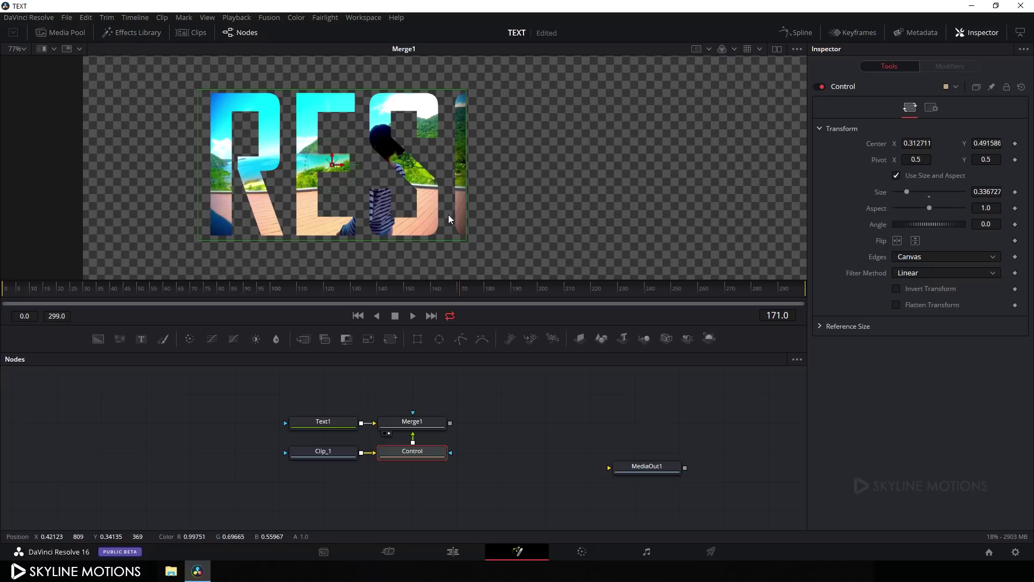
Step: Add a Rectangle mask node, rename it Mask_1 and connect it to Clip_1's mask input
{"action": "left_click", "coordinate": [509, 435]}
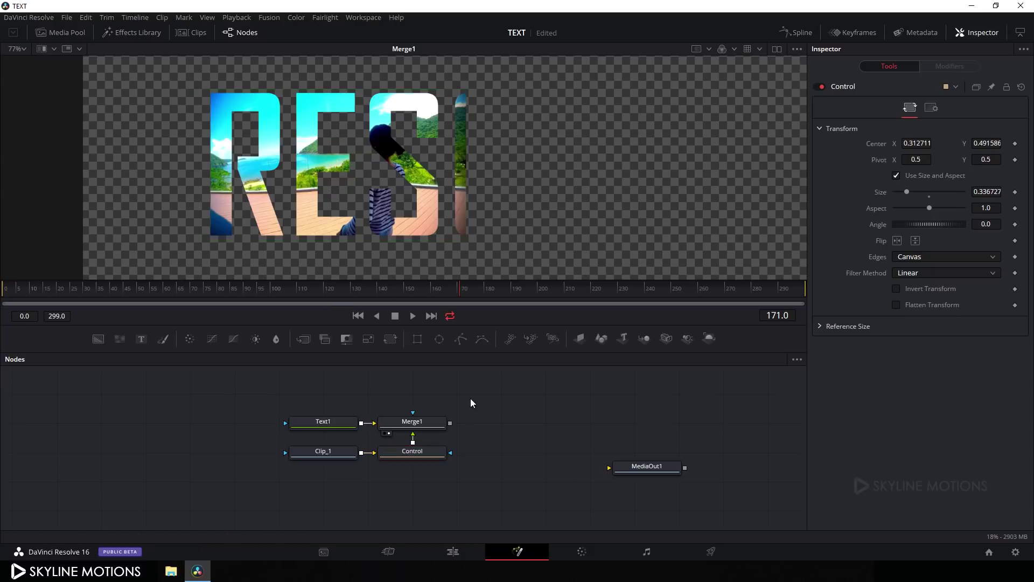
{"action": "left_click", "coordinate": [417, 343]}
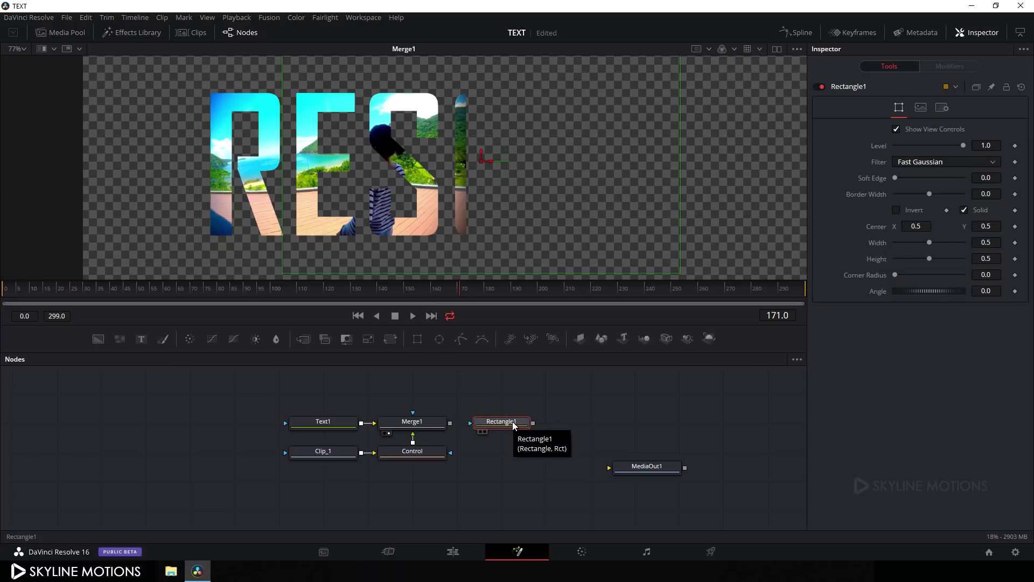
{"action": "key", "text": "F2"}
{"action": "type", "text": "Mas"}
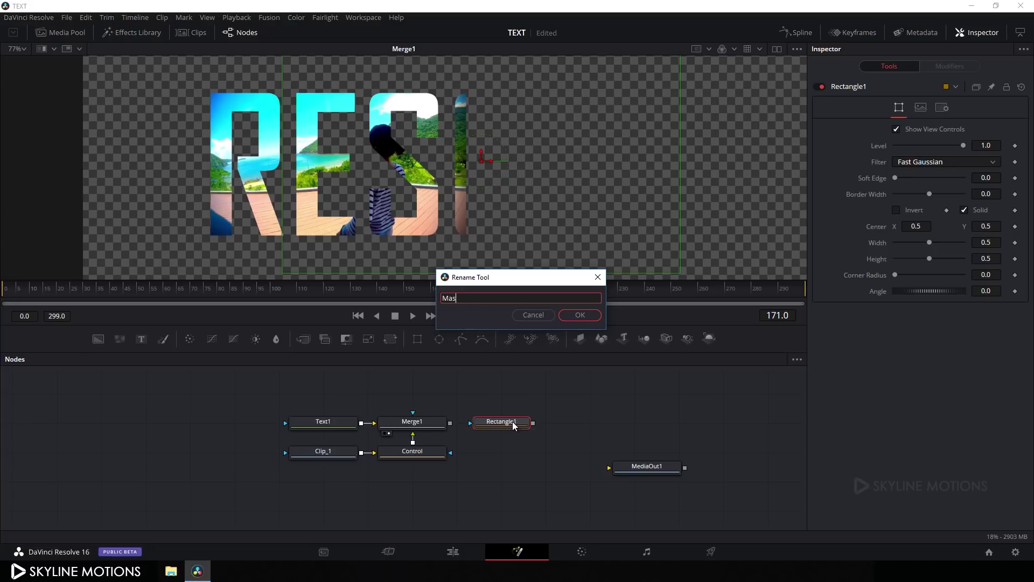
{"action": "type", "text": "k_1"}
{"action": "key", "text": "Return"}
{"action": "left_click_drag", "start_coordinate": [506, 424], "coordinate": [331, 452]}
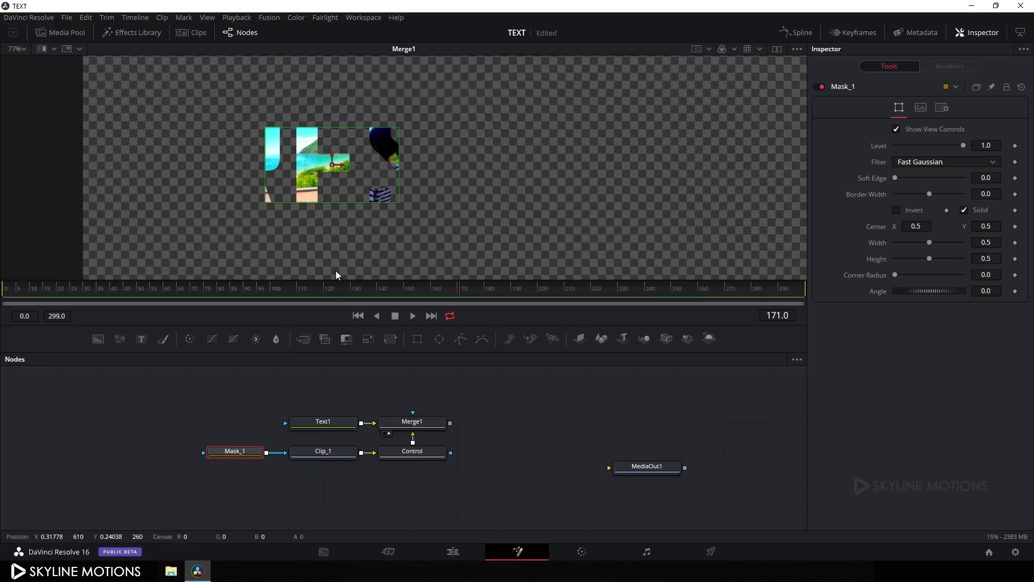
Step: Resize Mask_1 to about 0.89 wide and 1.01 high, with centre X about 0.474, so it encloses only the letters RES
{"action": "left_click_drag", "start_coordinate": [327, 205], "coordinate": [327, 247]}
{"action": "left_click_drag", "start_coordinate": [399, 204], "coordinate": [450, 213]}
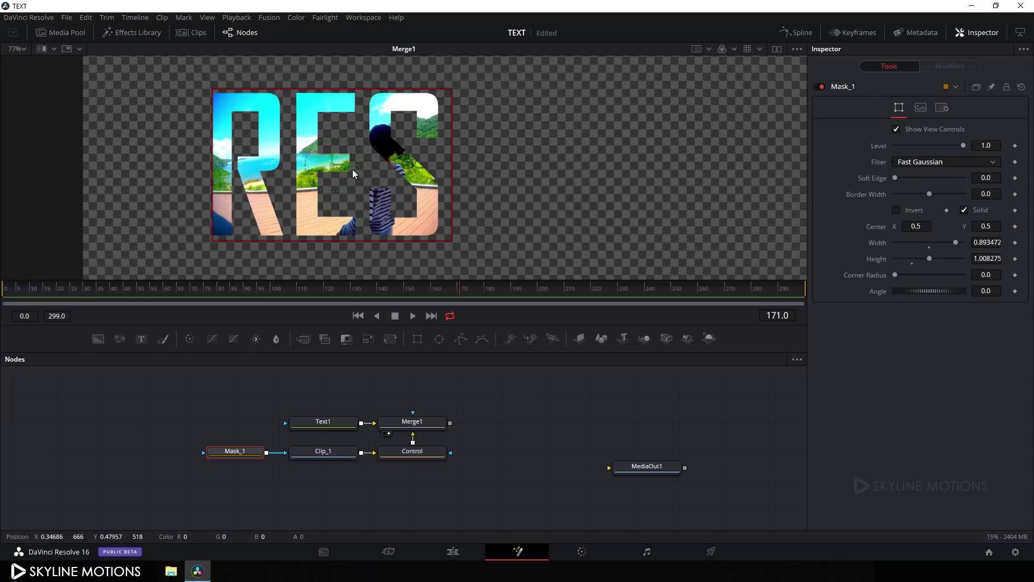
{"action": "left_click_drag", "start_coordinate": [347, 164], "coordinate": [334, 164]}
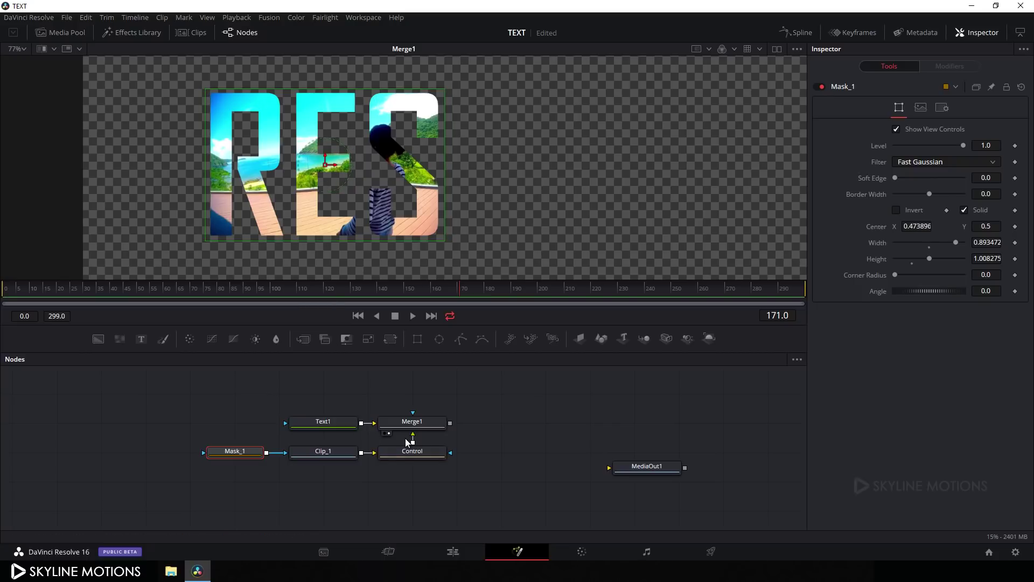
{"action": "scroll", "coordinate": [483, 454], "scroll_direction": "down", "scroll_amount": 1}
{"action": "left_click", "coordinate": [485, 450]}
{"action": "scroll", "coordinate": [483, 441], "scroll_direction": "up", "scroll_amount": 1}
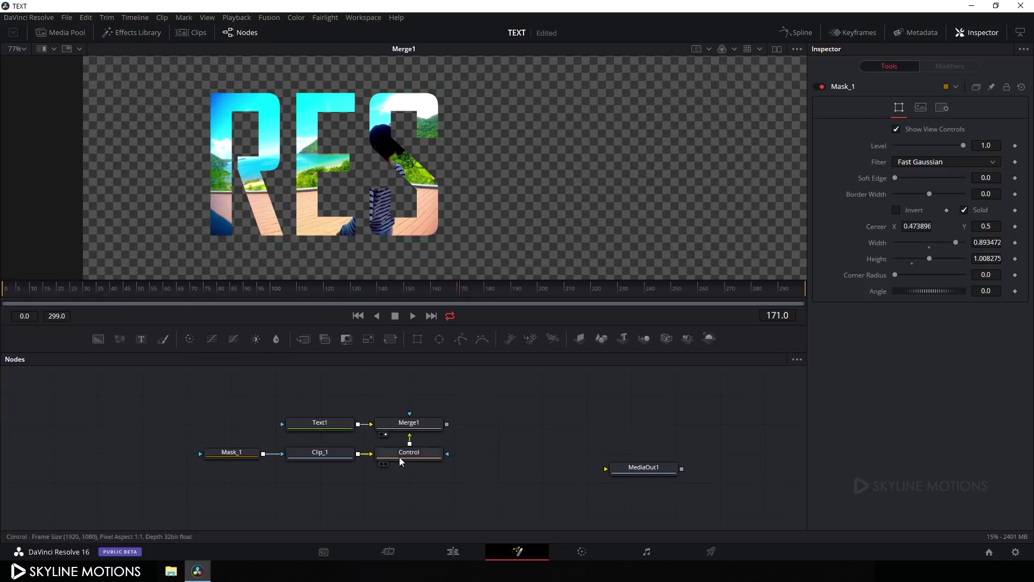
Step: Duplicate the Text1, Merge1, Mask_1, Clip_1 and Control nodes as a group placed directly above the originals
{"action": "left_click_drag", "start_coordinate": [218, 440], "coordinate": [509, 473]}
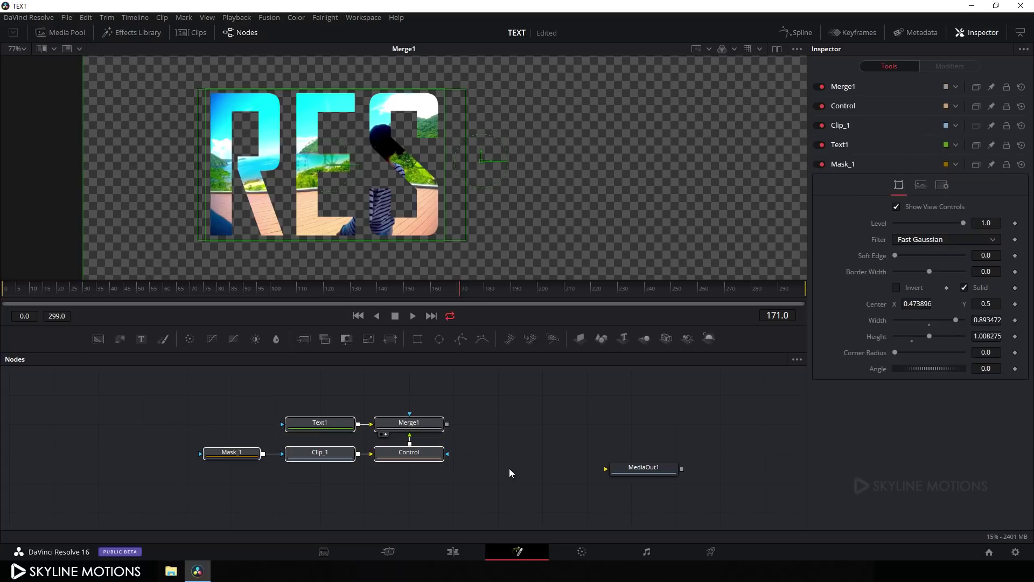
{"action": "scroll", "coordinate": [474, 404], "scroll_direction": "up", "scroll_amount": 4}
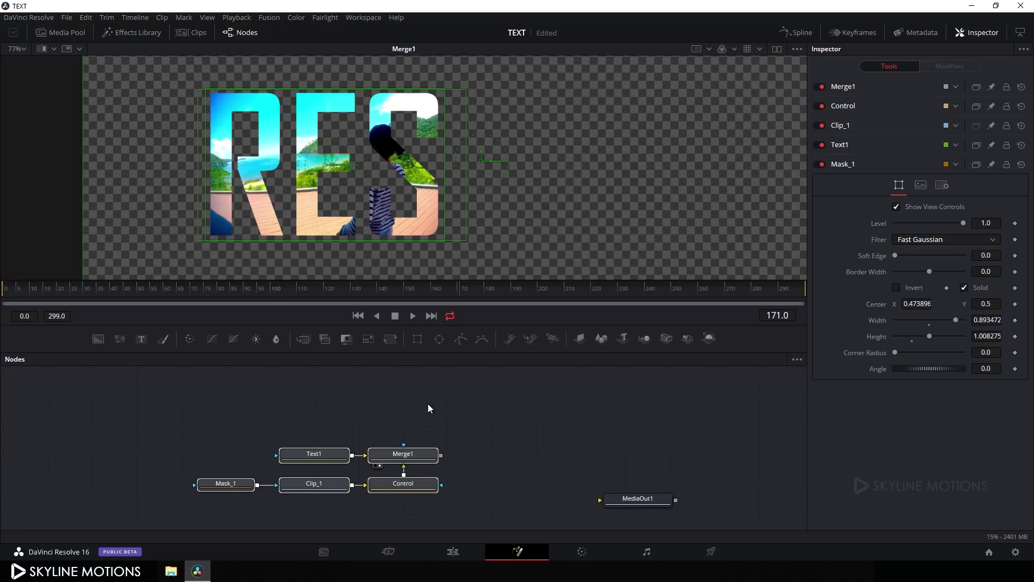
{"action": "left_click", "coordinate": [428, 405]}
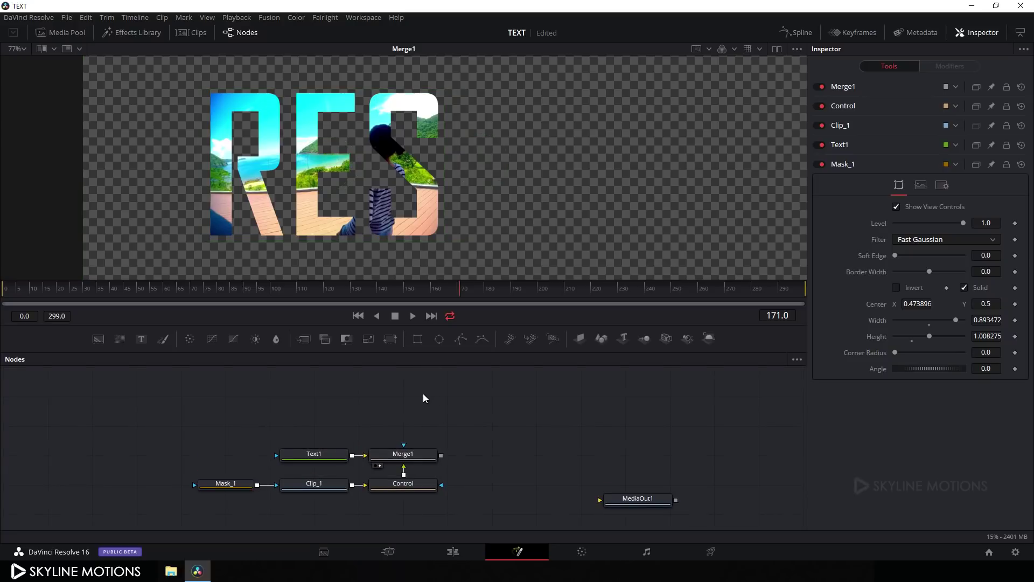
{"action": "key", "text": "ctrl+v"}
{"action": "left_click_drag", "start_coordinate": [616, 433], "coordinate": [425, 438]}
{"action": "scroll", "coordinate": [503, 422], "scroll_direction": "down", "scroll_amount": 2}
{"action": "left_click_drag", "start_coordinate": [502, 411], "coordinate": [503, 418]}
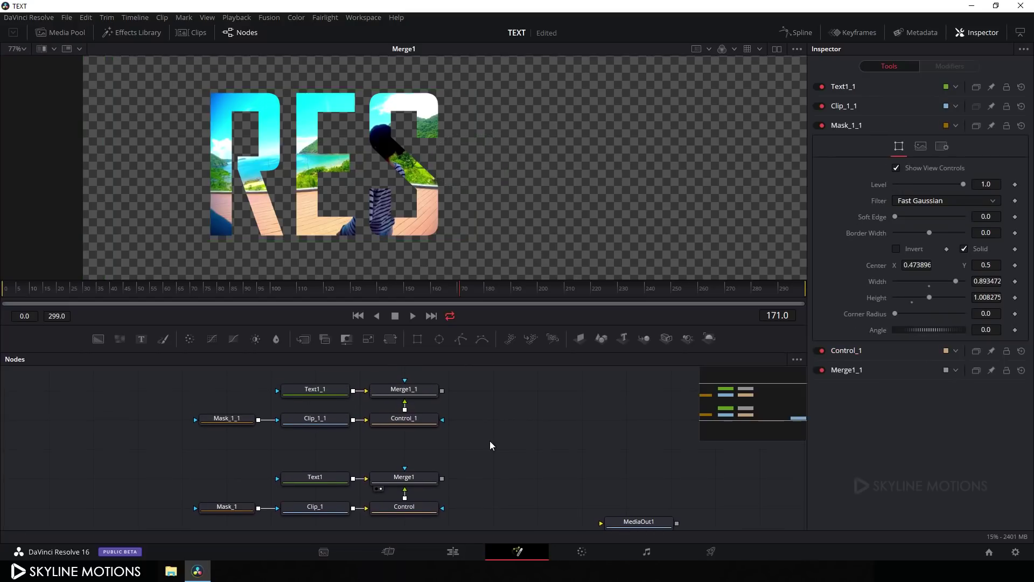
Step: Delete the duplicate Text1_1 and feed Text1 into Merge1_1 instead, squaring the connection with a router beside Merge1_1
{"action": "left_click", "coordinate": [323, 394]}
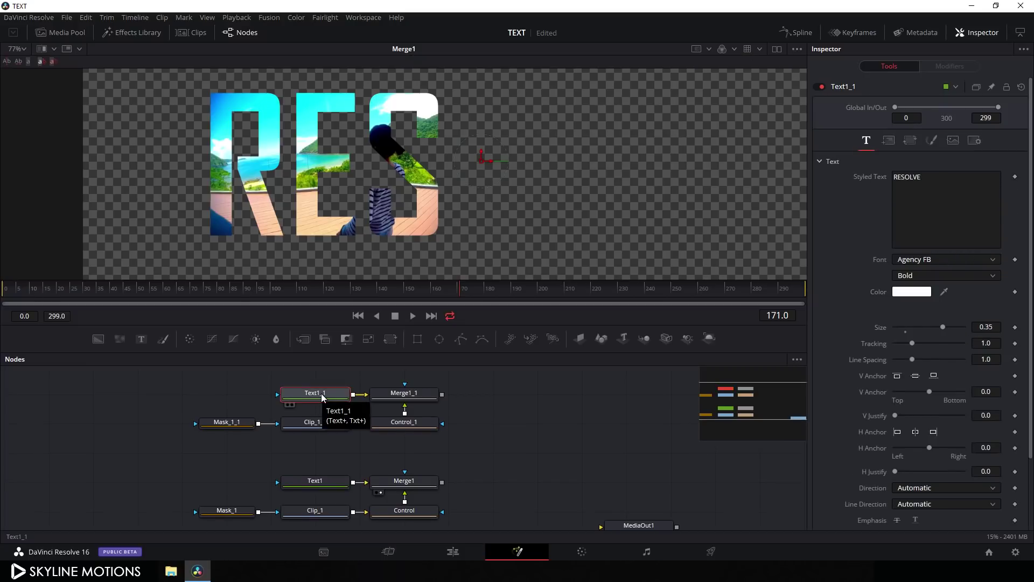
{"action": "key", "text": "Delete"}
{"action": "left_click_drag", "start_coordinate": [371, 390], "coordinate": [366, 474]}
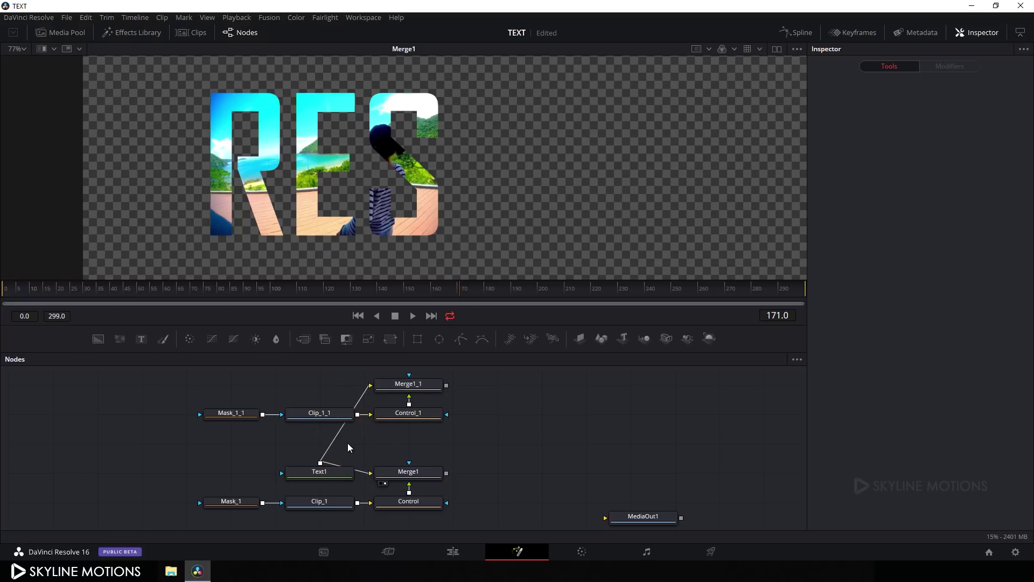
{"action": "left_click", "coordinate": [339, 432], "text": "alt"}
{"action": "left_click_drag", "start_coordinate": [340, 437], "coordinate": [322, 389]}
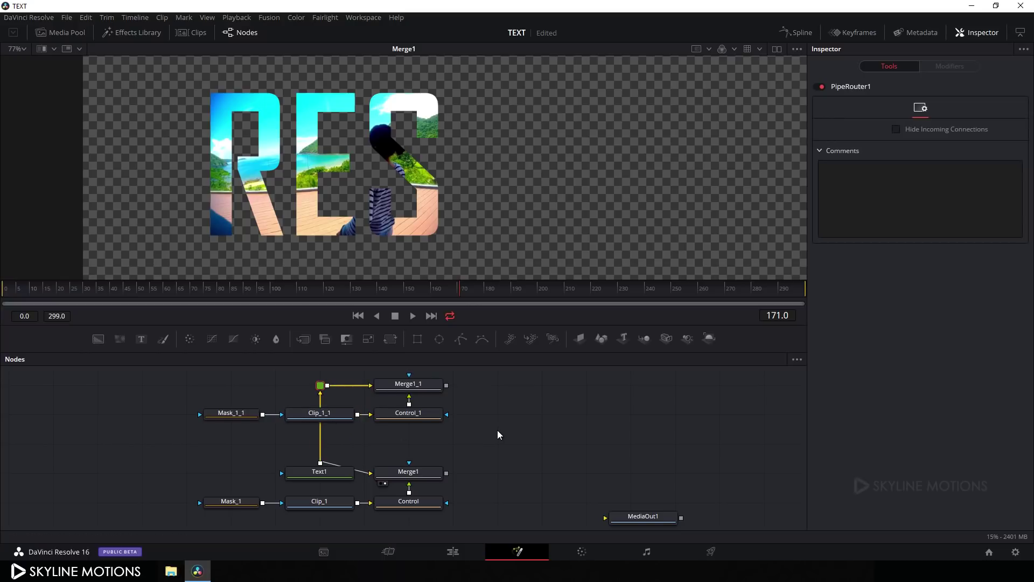
{"action": "left_click_drag", "start_coordinate": [501, 432], "coordinate": [505, 430]}
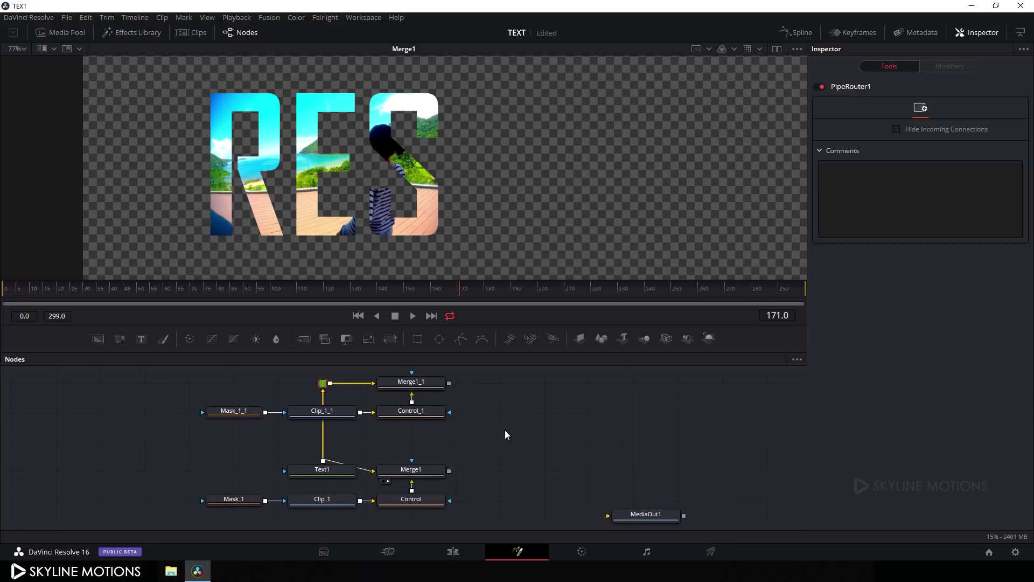
Step: Replace the Clip_1_1 node with Clip 2 from the media pool, feeding Control_1, and rename it Clip_2
{"action": "left_click", "coordinate": [330, 413]}
{"action": "key", "text": "Delete"}
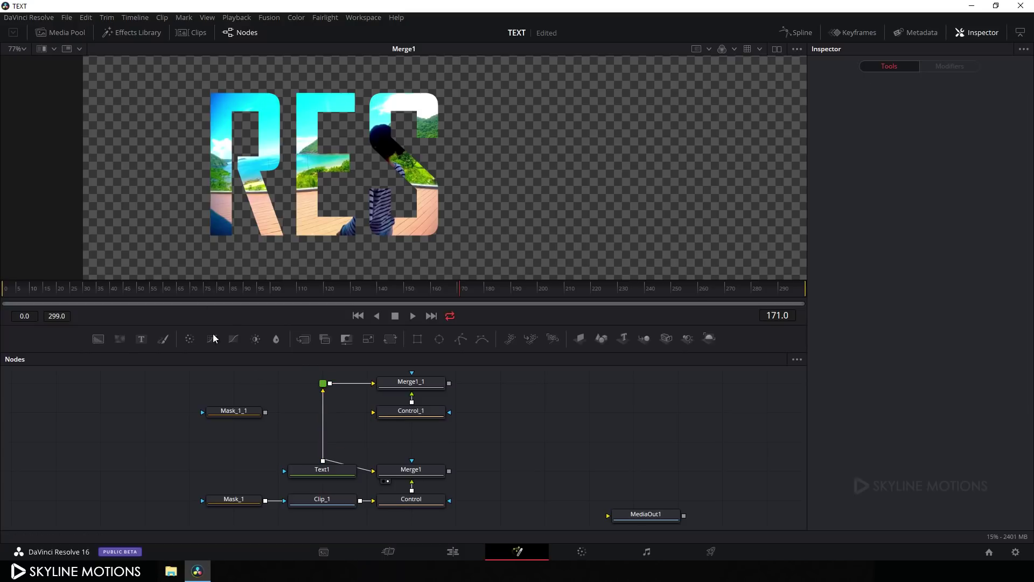
{"action": "left_click", "coordinate": [63, 33]}
{"action": "left_click", "coordinate": [169, 253]}
{"action": "left_click_drag", "start_coordinate": [191, 164], "coordinate": [399, 424]}
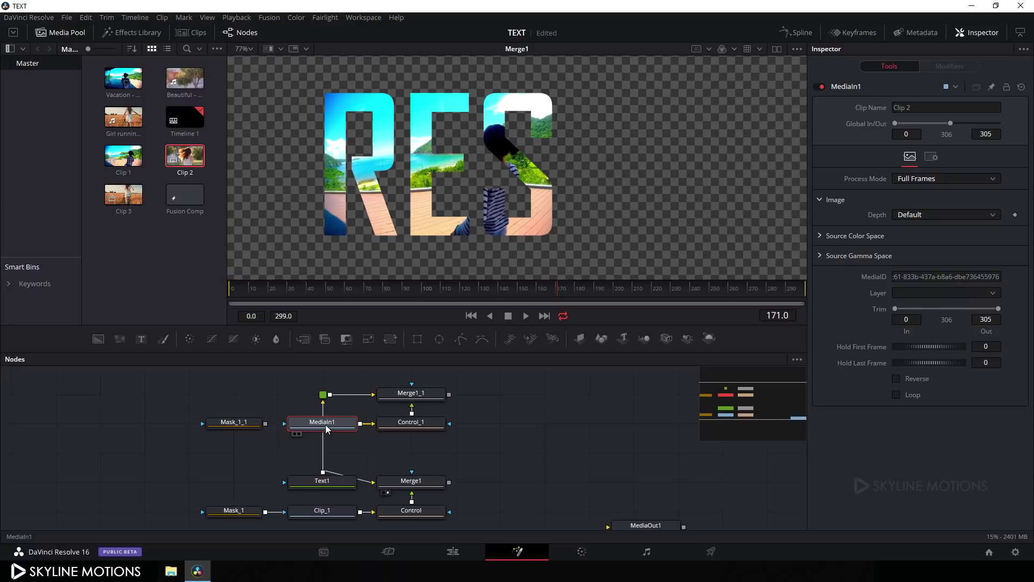
{"action": "key", "text": "F2"}
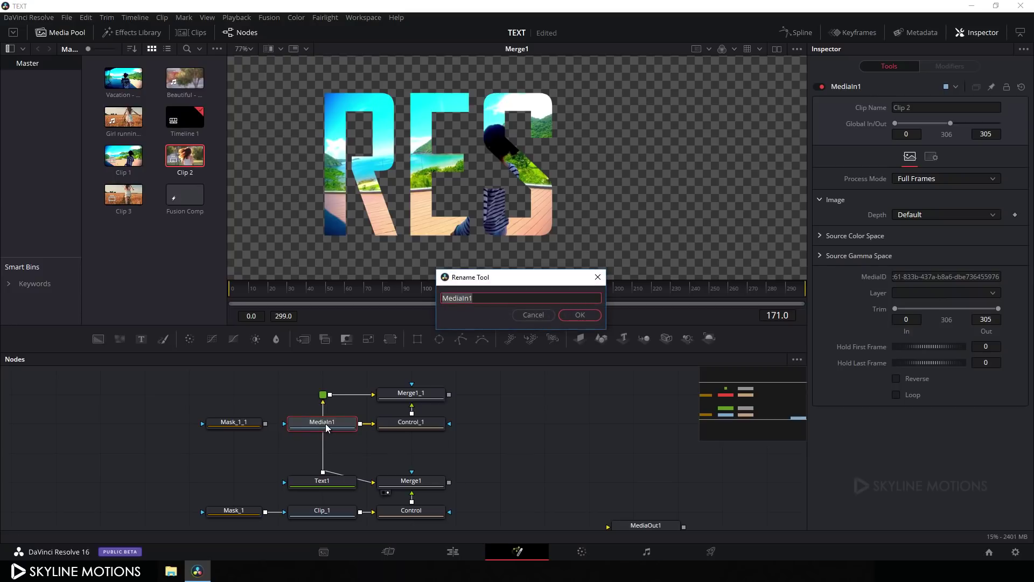
{"action": "type", "text": "Clip_2"}
{"action": "key", "text": "Return"}
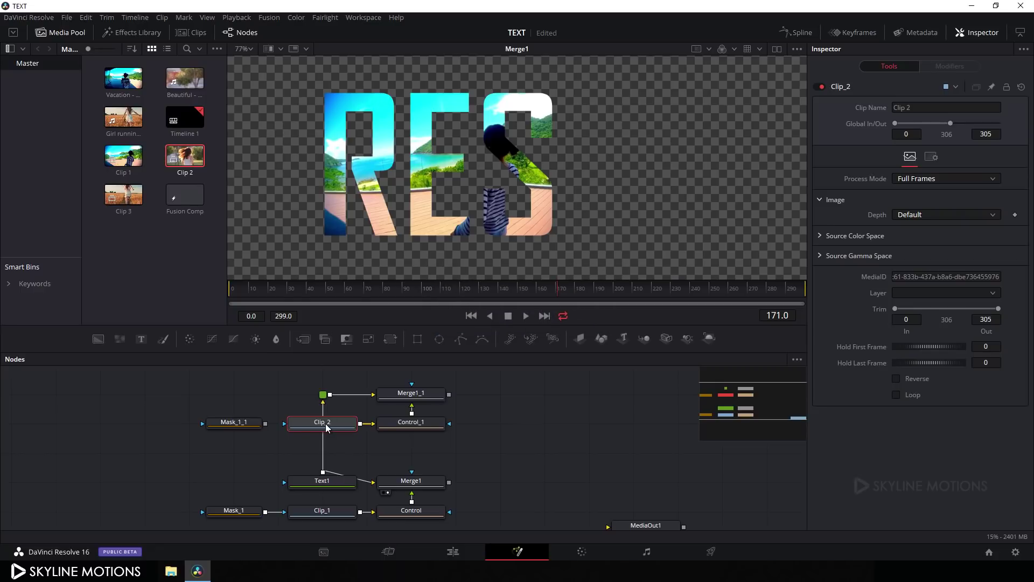
Step: View Merge1_1 and move the Control_1 transform to centre X about 0.53, keeping Y at 0.49, over the letters OL
{"action": "key", "text": "1"}
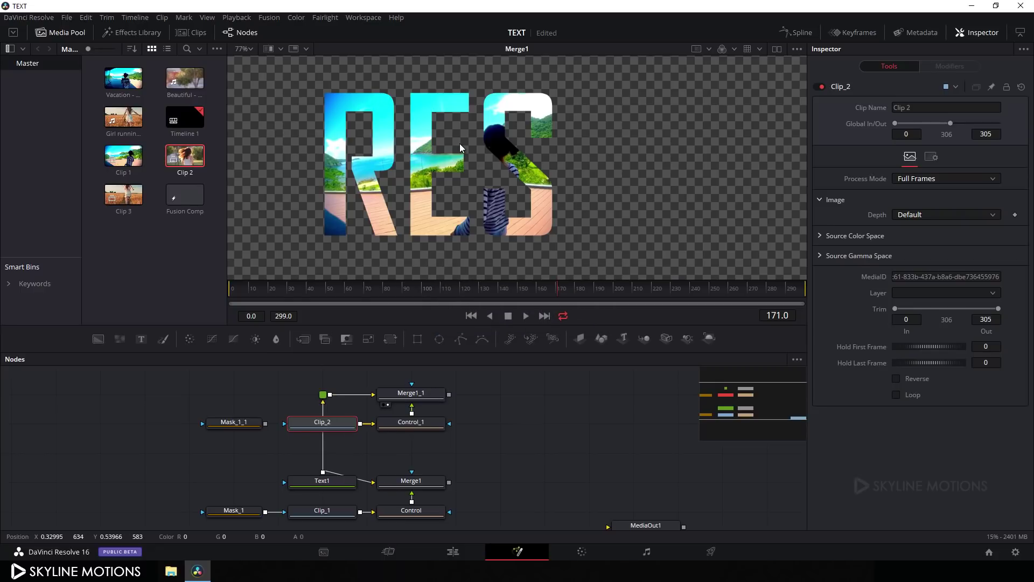
{"action": "left_click", "coordinate": [417, 425]}
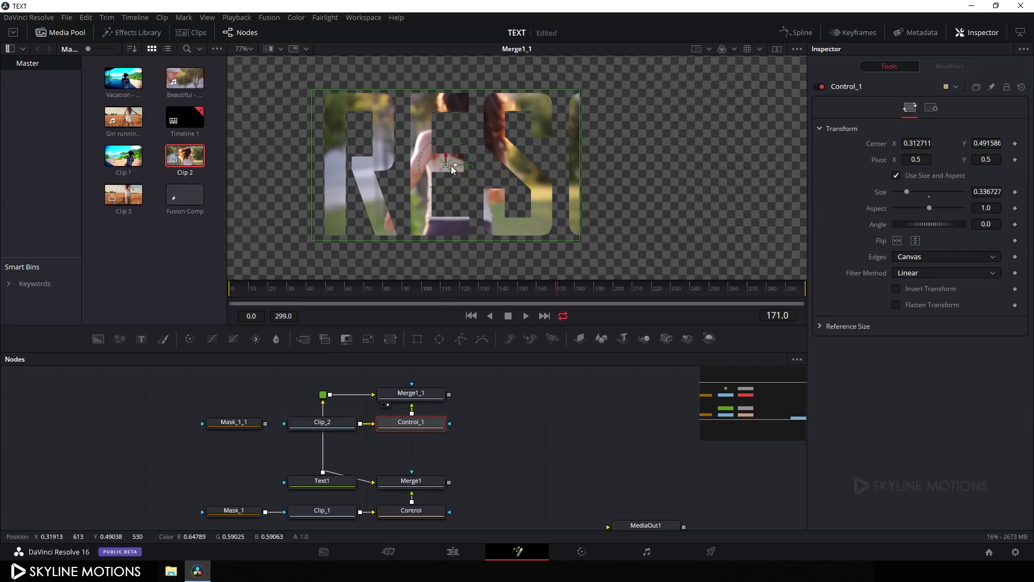
{"action": "left_click_drag", "start_coordinate": [454, 168], "coordinate": [630, 171]}
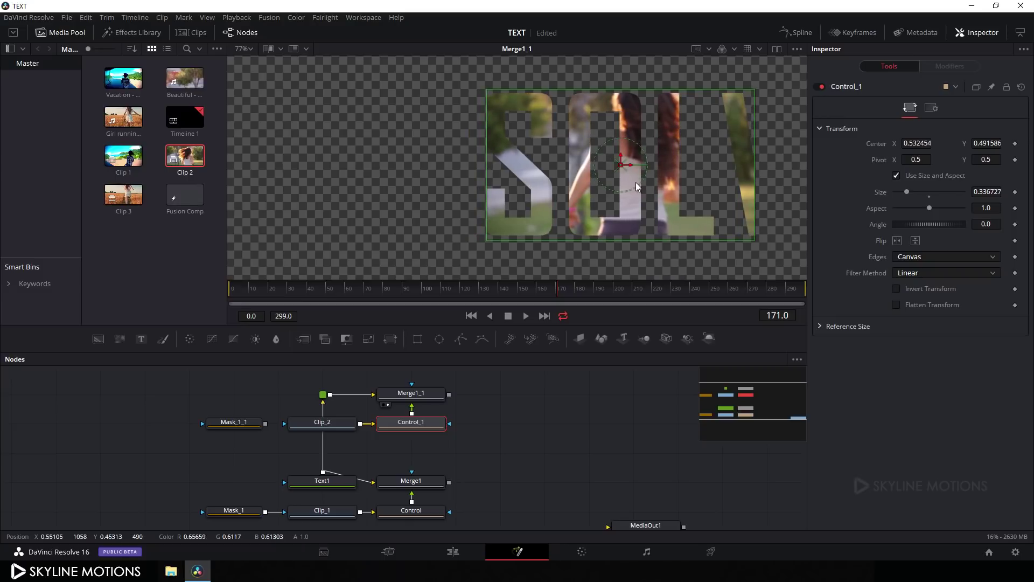
Step: Connect Mask_1_1 to Clip_2's mask input, narrow it to about 0.59 wide and centre it at X about 0.576 around the letters OL
{"action": "left_click_drag", "start_coordinate": [265, 424], "coordinate": [326, 426]}
{"action": "left_click", "coordinate": [230, 424]}
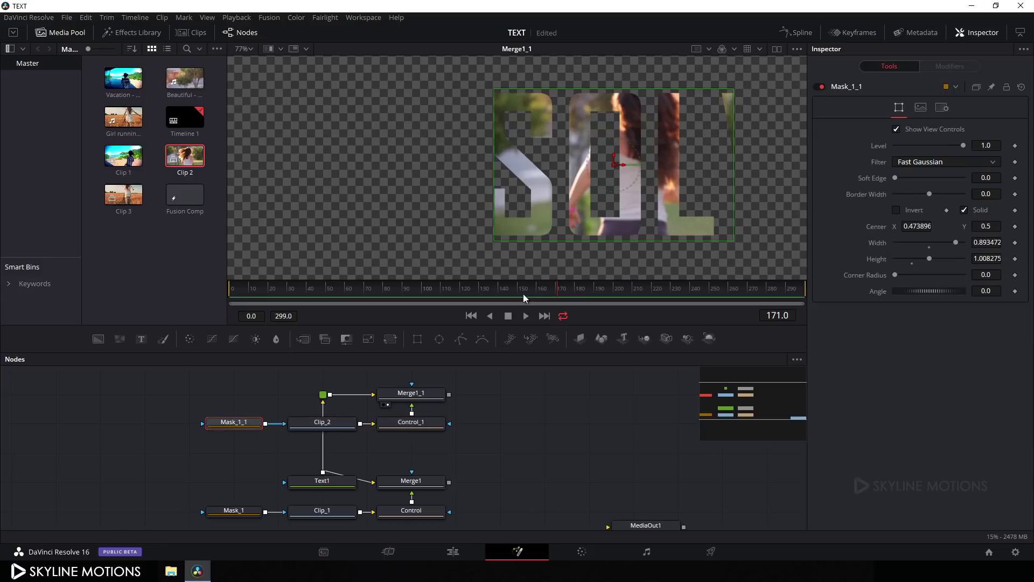
{"action": "left_click_drag", "start_coordinate": [735, 203], "coordinate": [693, 199]}
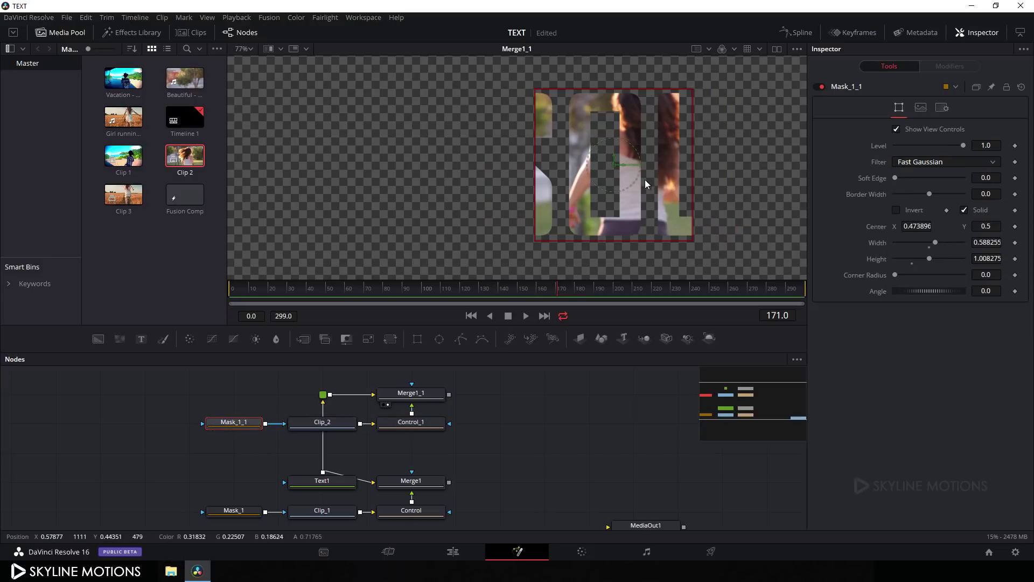
{"action": "left_click_drag", "start_coordinate": [622, 164], "coordinate": [653, 181]}
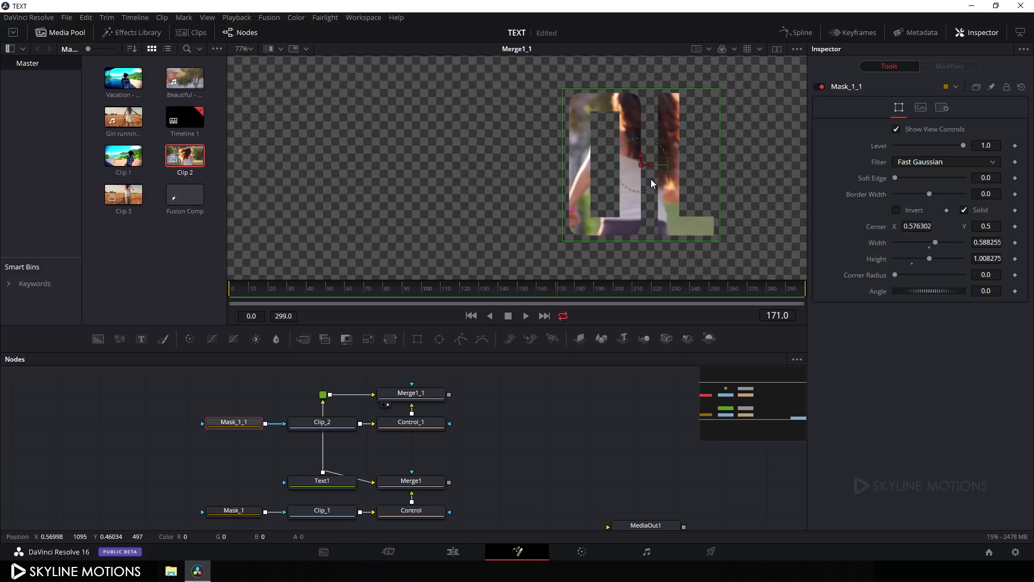
Step: Add and view a Merge2 node with Merge1 as background and Merge1_1 as foreground, squaring the Merge1 connection with a router
{"action": "left_click_drag", "start_coordinate": [490, 445], "coordinate": [468, 436]}
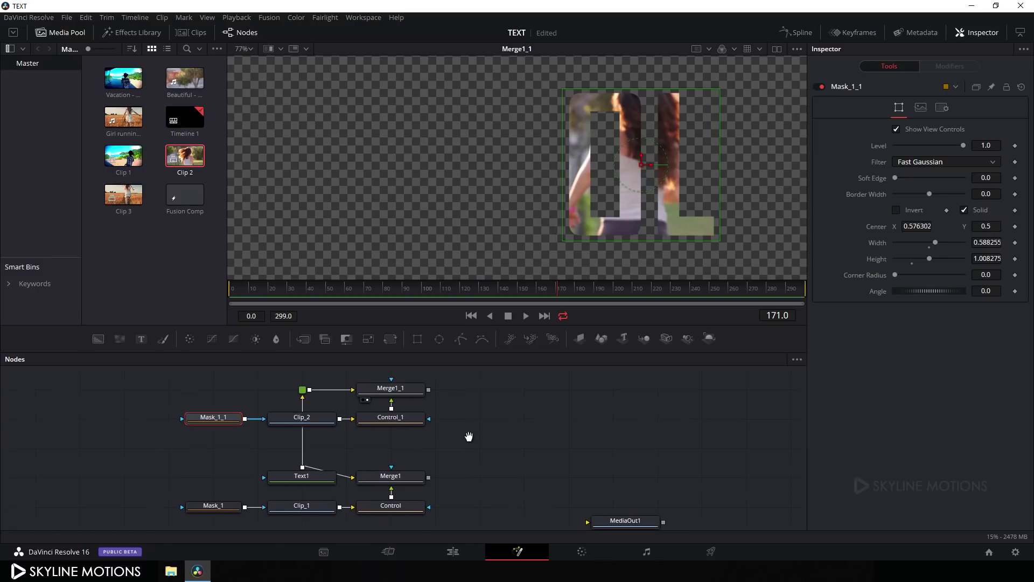
{"action": "left_click_drag", "start_coordinate": [487, 351], "coordinate": [487, 319]}
{"action": "left_click", "coordinate": [481, 399]}
{"action": "left_click_drag", "start_coordinate": [343, 344], "coordinate": [523, 386]}
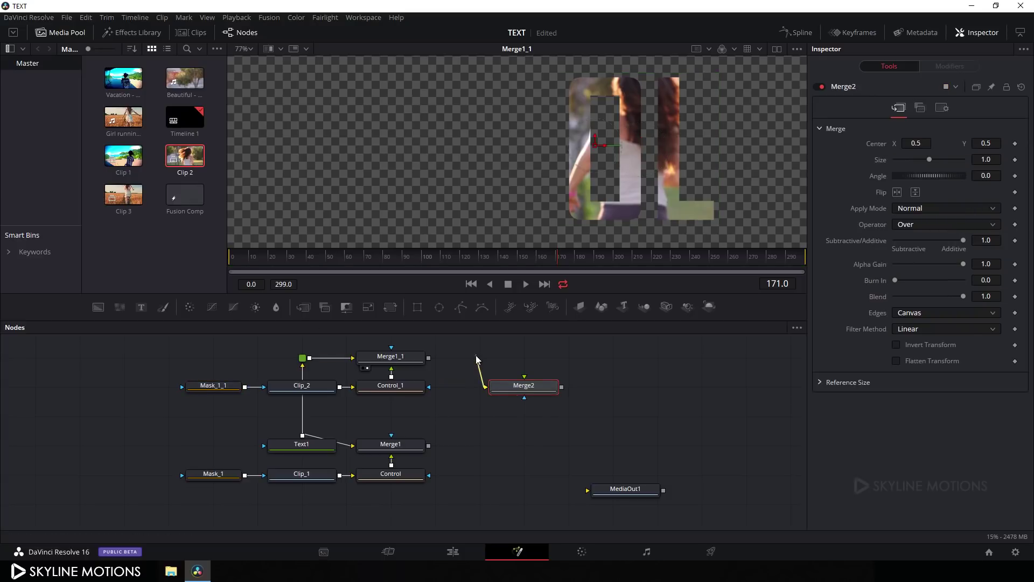
{"action": "left_click_drag", "start_coordinate": [476, 354], "coordinate": [398, 448]}
{"action": "left_click_drag", "start_coordinate": [524, 376], "coordinate": [522, 158]}
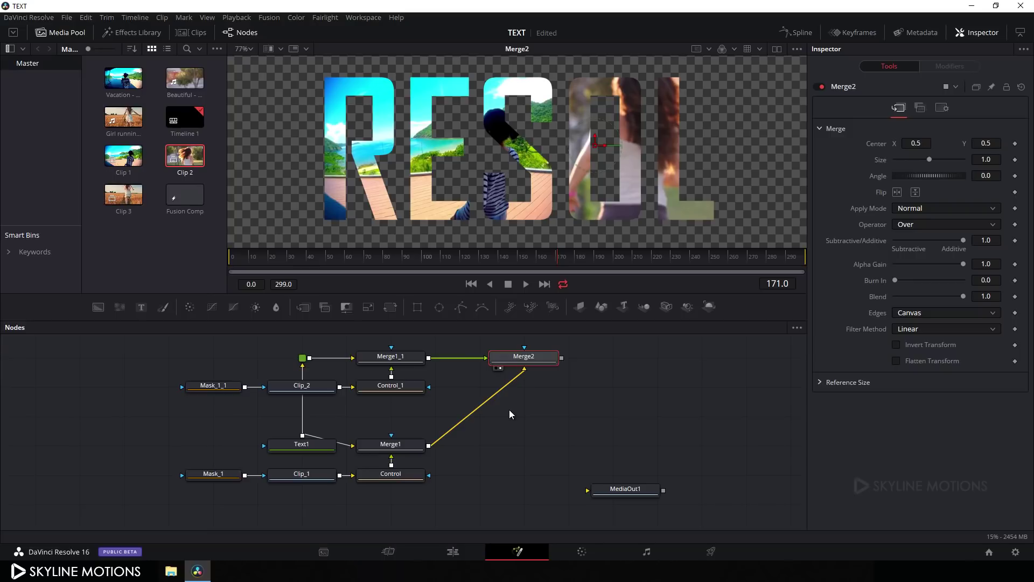
{"action": "left_click", "coordinate": [476, 410], "text": "ctrl"}
{"action": "left_click_drag", "start_coordinate": [476, 411], "coordinate": [524, 445]}
Step: Paste another copy of the text, merge, mask, clip and control nodes, aligned above the Mask_1_1 and Clip_2 row
{"action": "scroll", "coordinate": [563, 409], "scroll_direction": "up", "scroll_amount": 3}
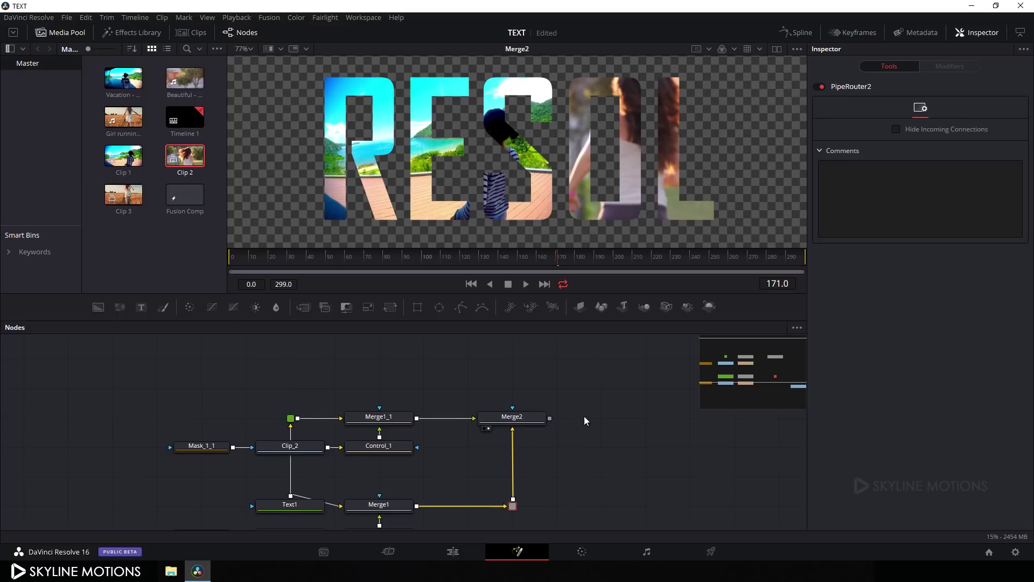
{"action": "scroll", "coordinate": [584, 415], "scroll_direction": "up", "scroll_amount": 1}
{"action": "left_click", "coordinate": [391, 369]}
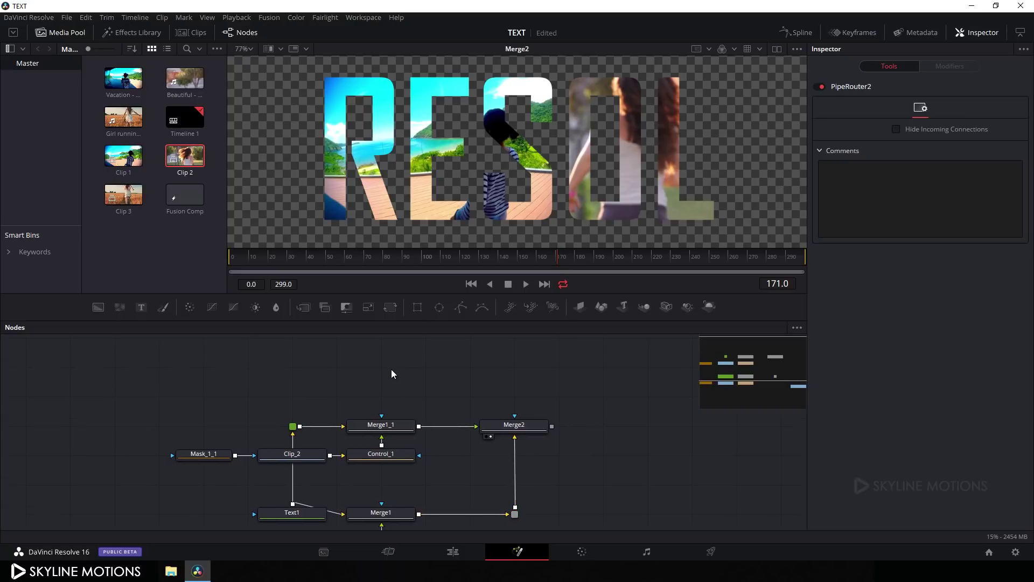
{"action": "key", "text": "ctrl+v"}
{"action": "left_click_drag", "start_coordinate": [604, 386], "coordinate": [380, 386]}
{"action": "scroll", "coordinate": [540, 386], "scroll_direction": "left", "scroll_amount": 3}
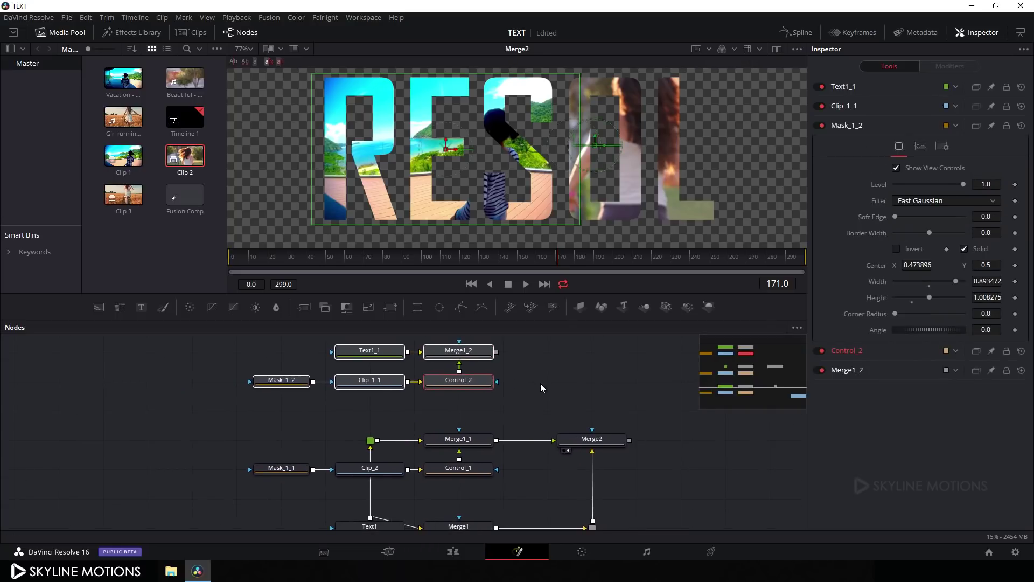
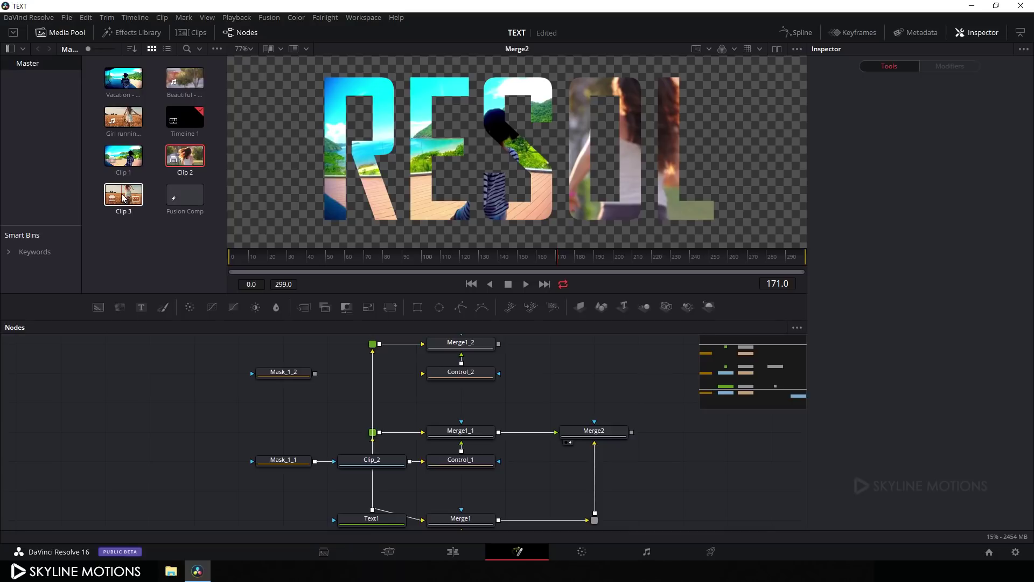
Step: Add Clip 3 from the media pool between Mask_1_2 and Control_2, connect it to Control_2 and rename it Clip_3
{"action": "left_click_drag", "start_coordinate": [123, 195], "coordinate": [166, 380]}
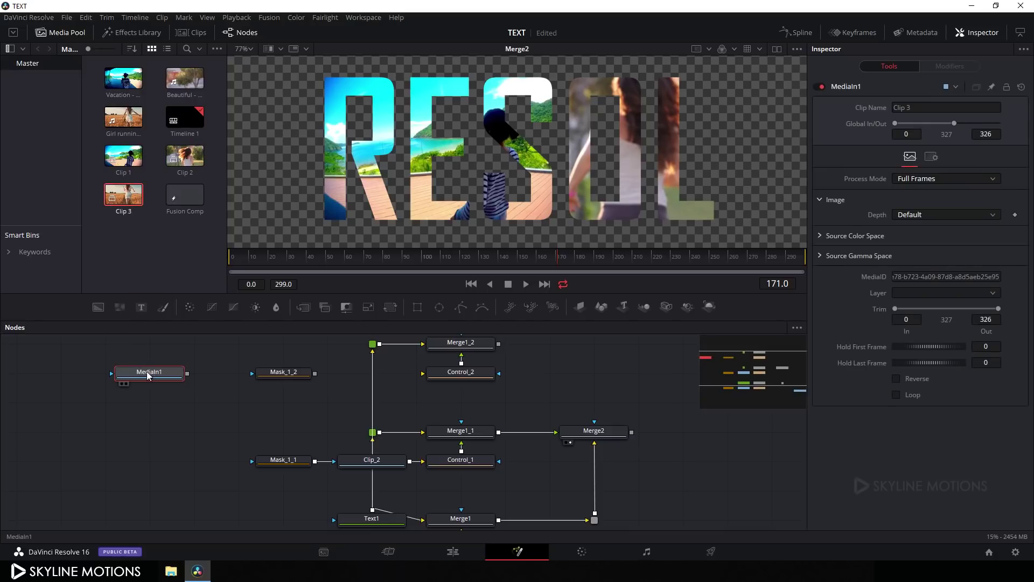
{"action": "left_click_drag", "start_coordinate": [148, 373], "coordinate": [450, 376]}
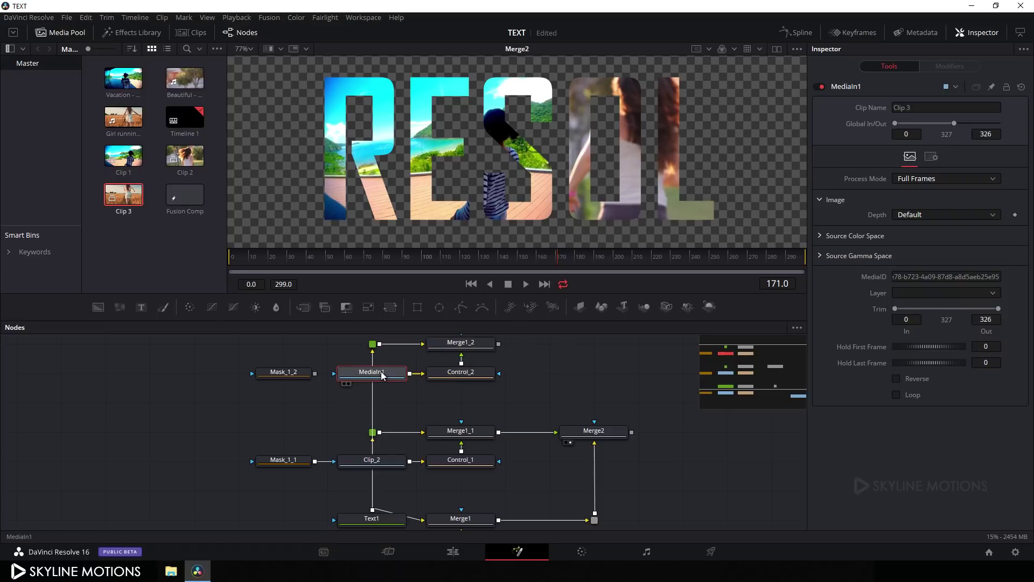
{"action": "key", "text": "F2"}
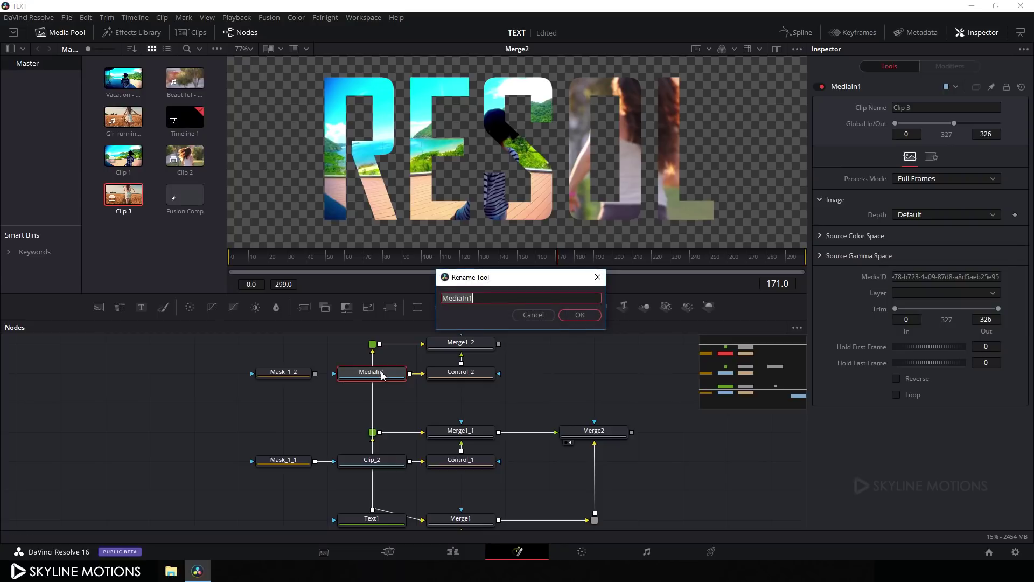
{"action": "key", "text": "BackSpace"}
{"action": "key", "text": "Return"}
Step: View Merge1_2 and move the Control_2 transform to centre X about 0.73, keeping Y at 0.49, over the letters VE
{"action": "left_click_drag", "start_coordinate": [555, 395], "coordinate": [494, 412]}
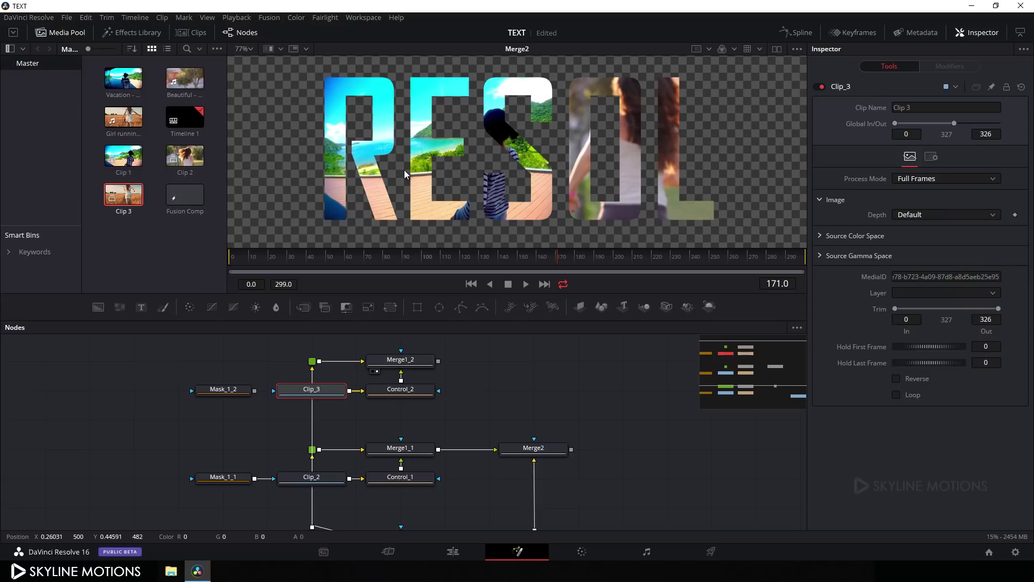
{"action": "key", "text": "1"}
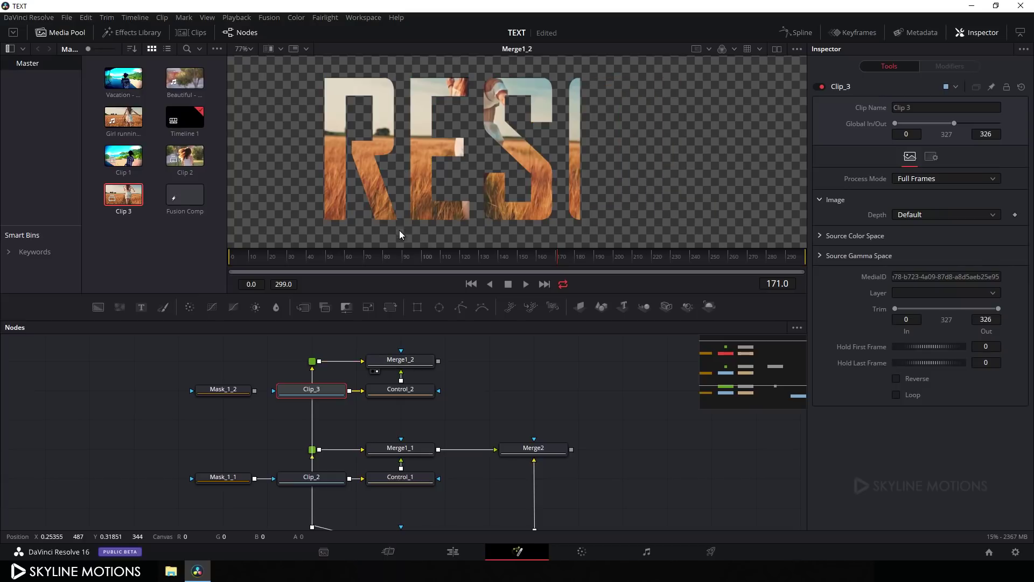
{"action": "left_click", "coordinate": [405, 389]}
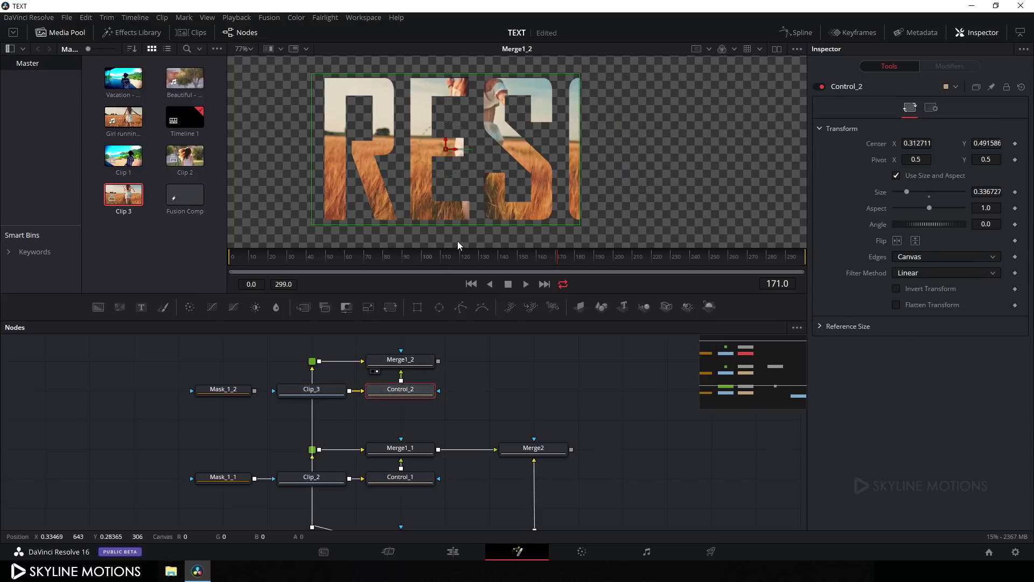
{"action": "left_click_drag", "start_coordinate": [464, 153], "coordinate": [644, 156]}
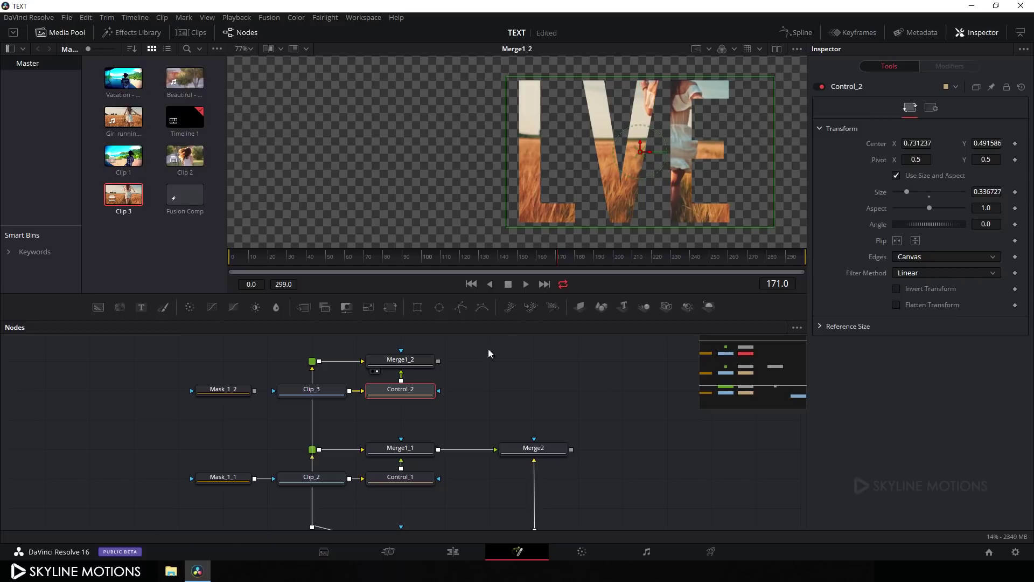
Step: Connect Mask_1_2 to Clip_3 and fit the mask around the letters VE, about 0.585 wide and centred at X 0.564
{"action": "left_click_drag", "start_coordinate": [255, 388], "coordinate": [305, 392]}
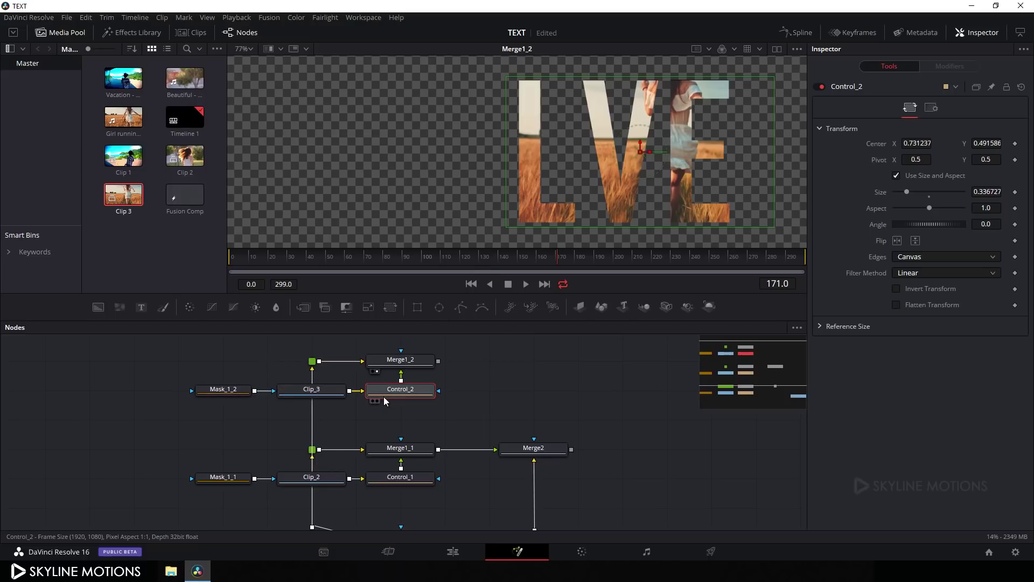
{"action": "left_click", "coordinate": [240, 395]}
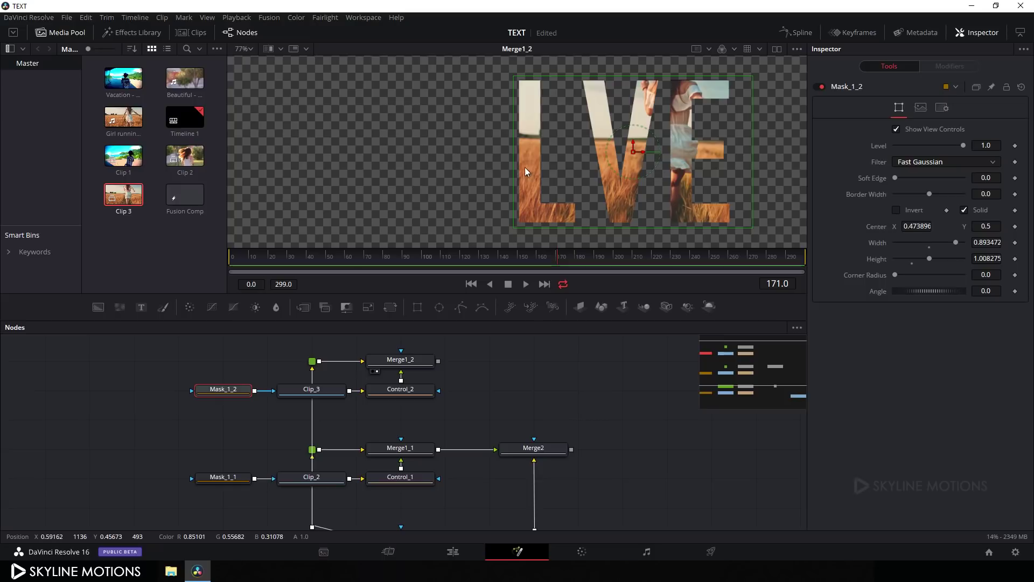
{"action": "left_click_drag", "start_coordinate": [512, 167], "coordinate": [558, 174]}
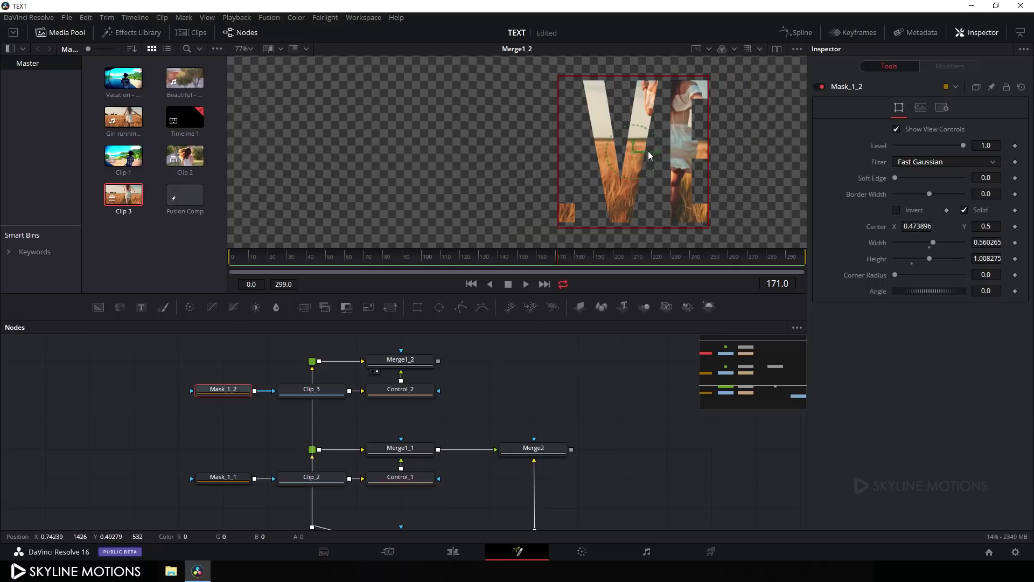
{"action": "left_click_drag", "start_coordinate": [640, 157], "coordinate": [661, 157]}
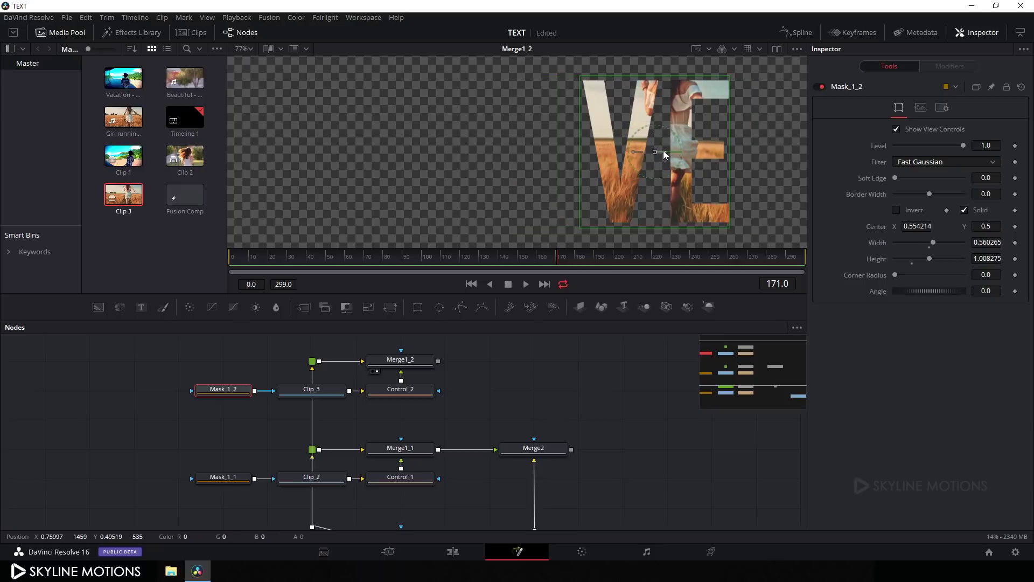
{"action": "left_click_drag", "start_coordinate": [731, 155], "coordinate": [735, 157]}
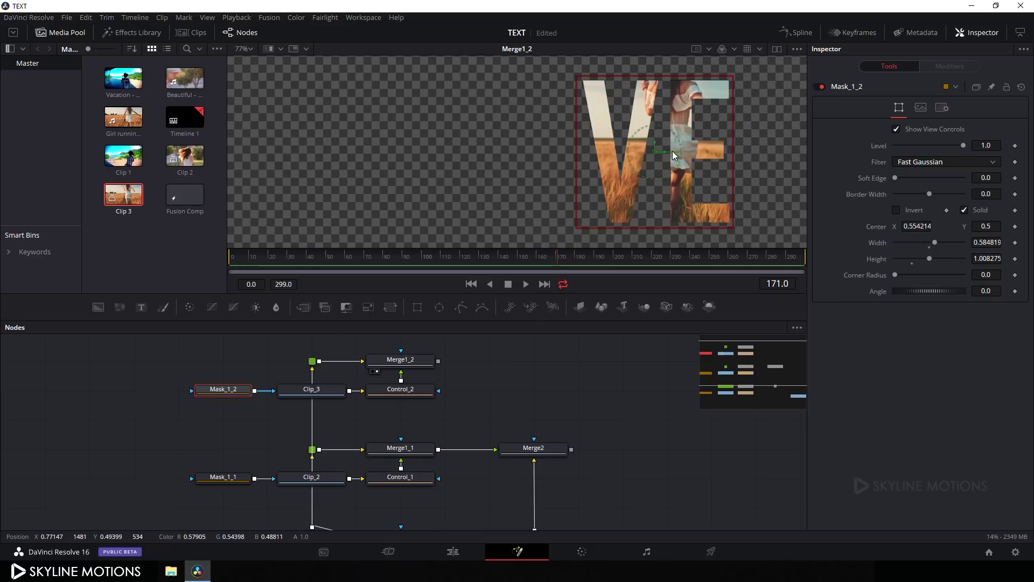
{"action": "left_click_drag", "start_coordinate": [665, 158], "coordinate": [668, 160]}
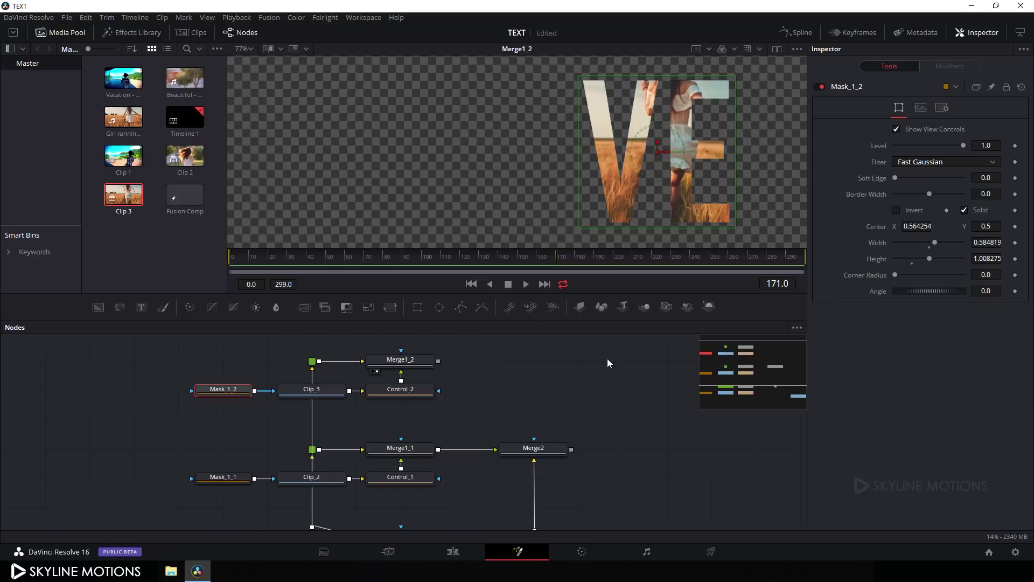
Step: Add and view a Merge3 node above Merge2, with Merge2 as background and Merge1_2 as foreground
{"action": "left_click_drag", "start_coordinate": [560, 354], "coordinate": [550, 349]}
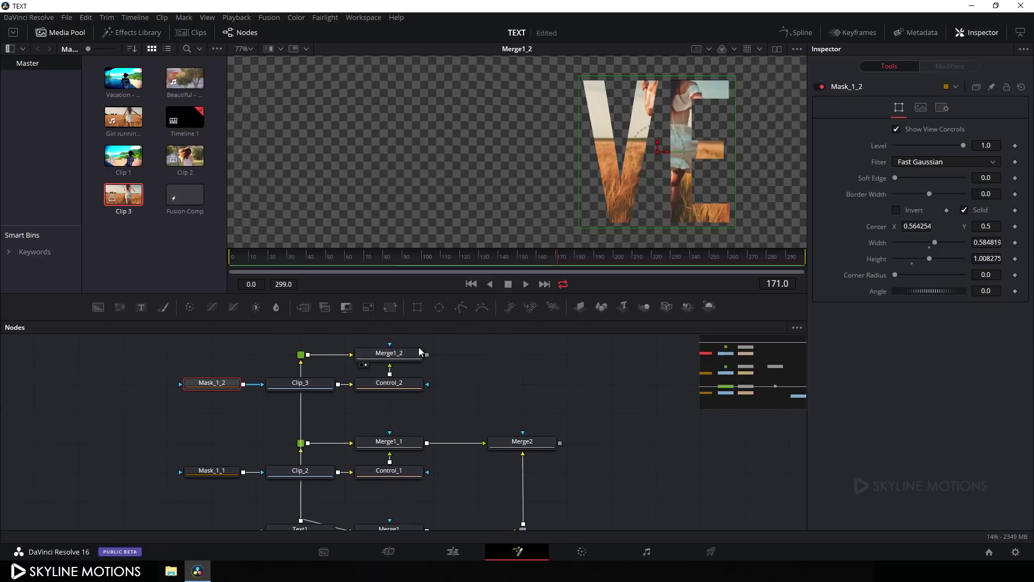
{"action": "left_click", "coordinate": [536, 396]}
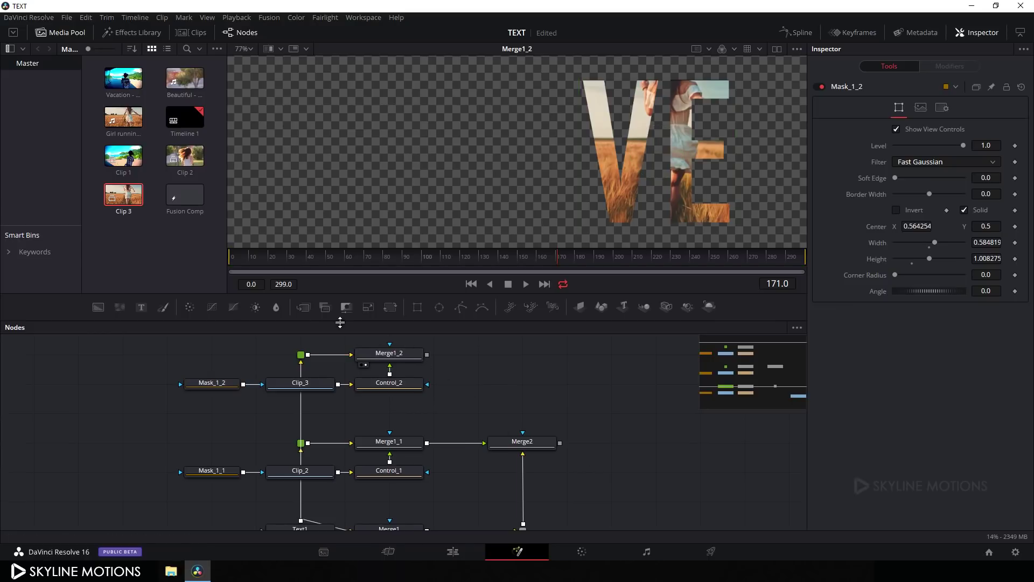
{"action": "left_click", "coordinate": [303, 307]}
{"action": "left_click_drag", "start_coordinate": [525, 386], "coordinate": [523, 437]}
{"action": "left_click_drag", "start_coordinate": [483, 354], "coordinate": [401, 358]}
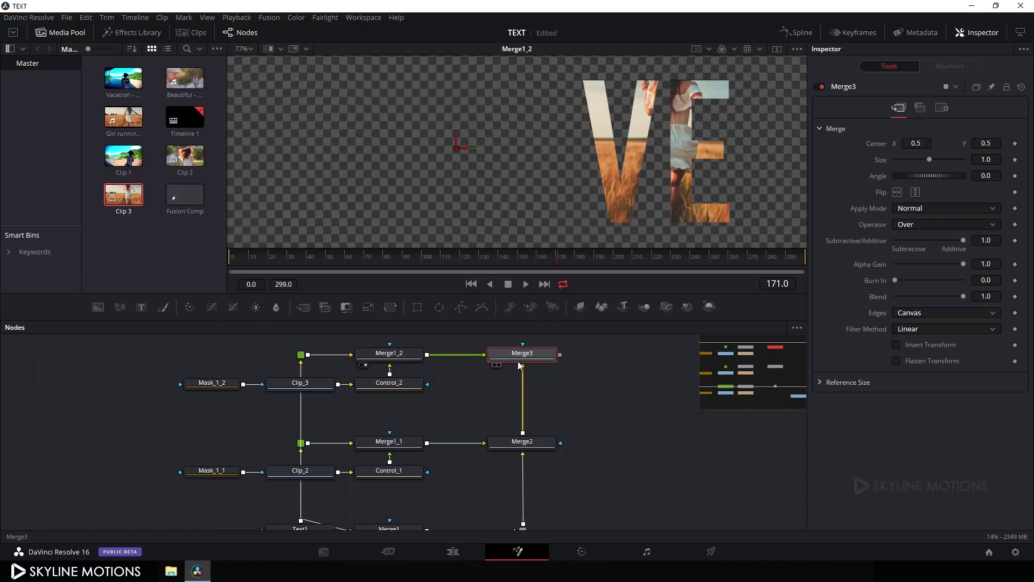
{"action": "key", "text": "1"}
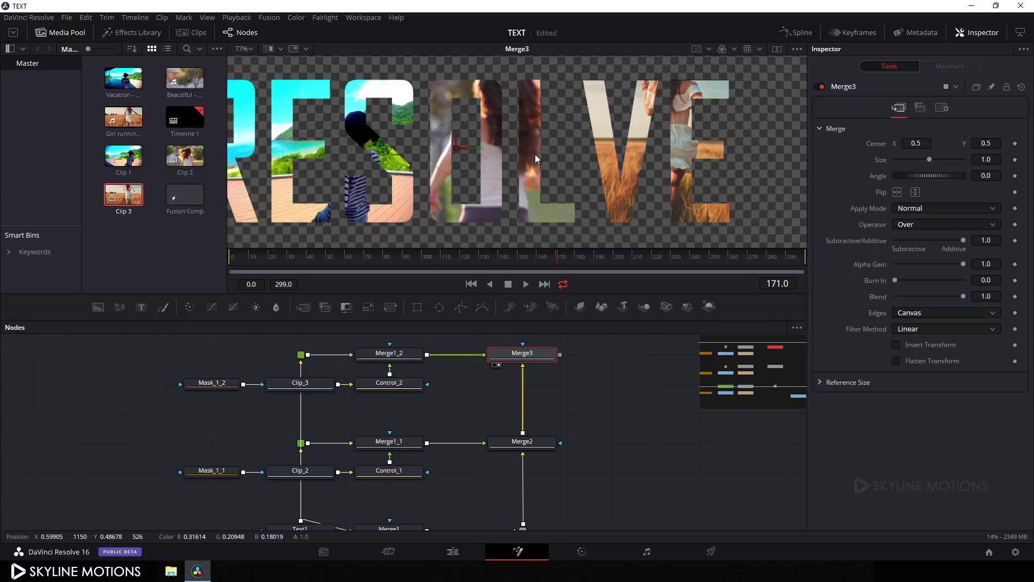
Step: Hide the media pool and check the combined RESOLVE text at other frames, ending at frame 152
{"action": "left_click", "coordinate": [67, 33]}
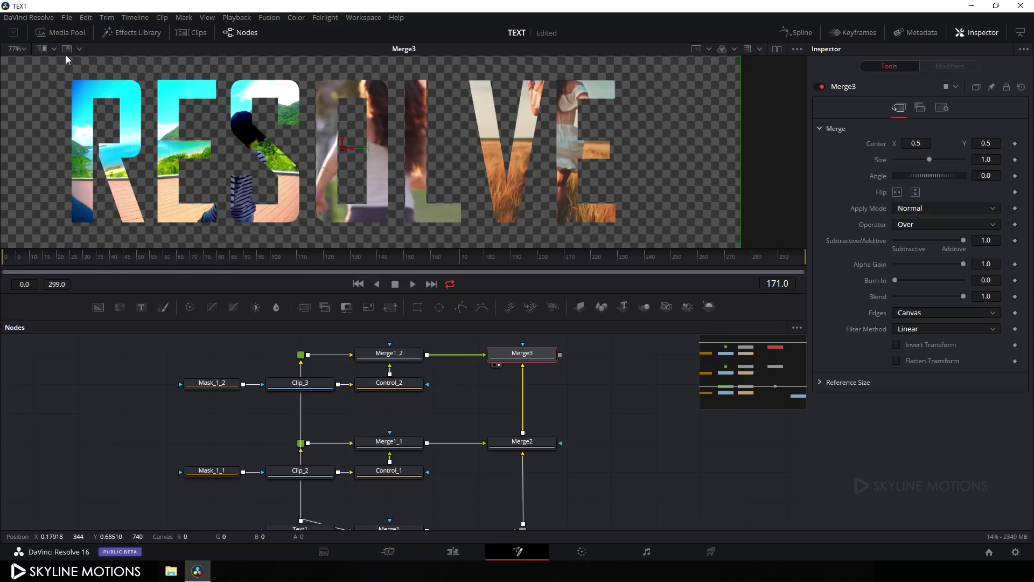
{"action": "left_click", "coordinate": [21, 49]}
{"action": "left_click", "coordinate": [17, 63]}
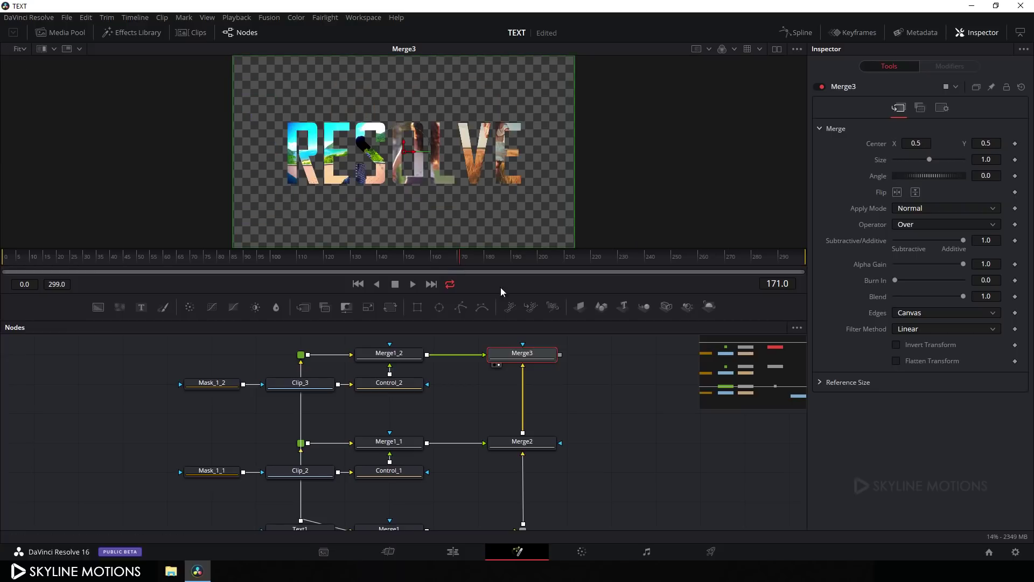
{"action": "left_click", "coordinate": [661, 401]}
{"action": "left_click_drag", "start_coordinate": [307, 258], "coordinate": [271, 257]}
{"action": "left_click_drag", "start_coordinate": [524, 264], "coordinate": [410, 250]}
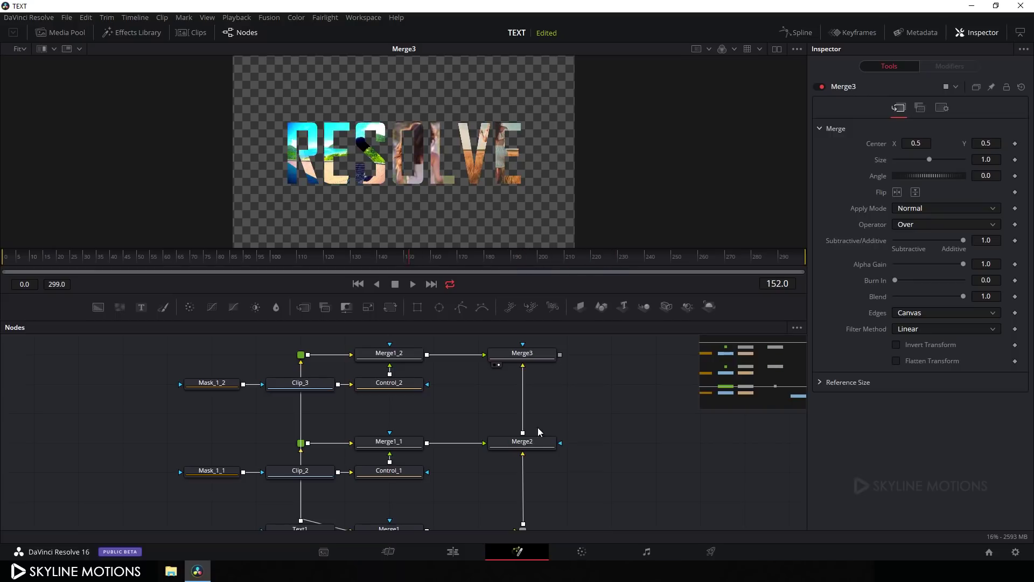
{"action": "scroll", "coordinate": [537, 428], "scroll_direction": "up", "scroll_amount": 3}
{"action": "scroll", "coordinate": [429, 172], "scroll_direction": "up", "scroll_amount": 2}
{"action": "scroll", "coordinate": [429, 171], "scroll_direction": "up", "scroll_amount": 2}
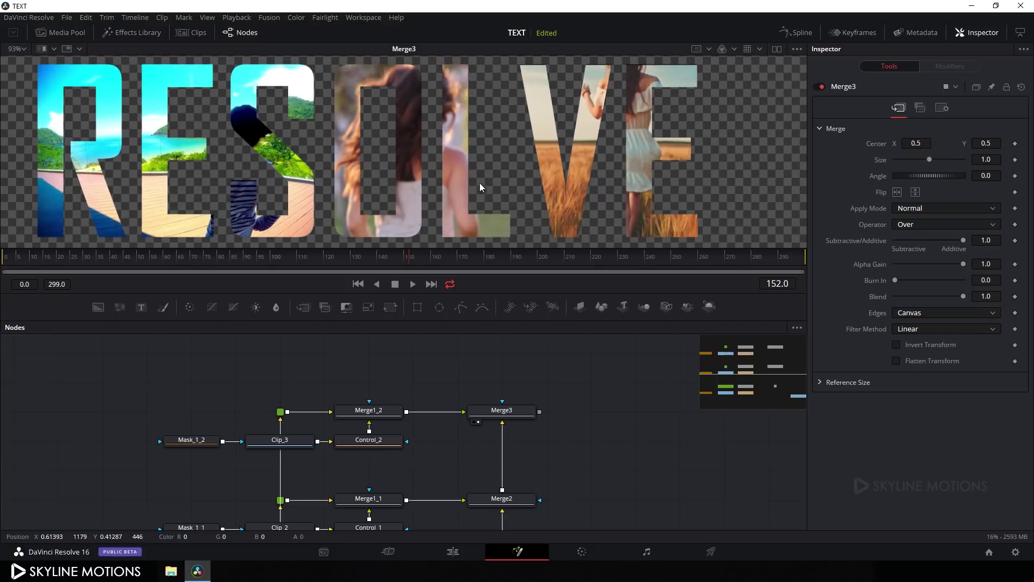
Step: Copy Text1 and paste it as an instance, placed in line above the Clip_3 node
{"action": "left_click_drag", "start_coordinate": [489, 337], "coordinate": [481, 335]}
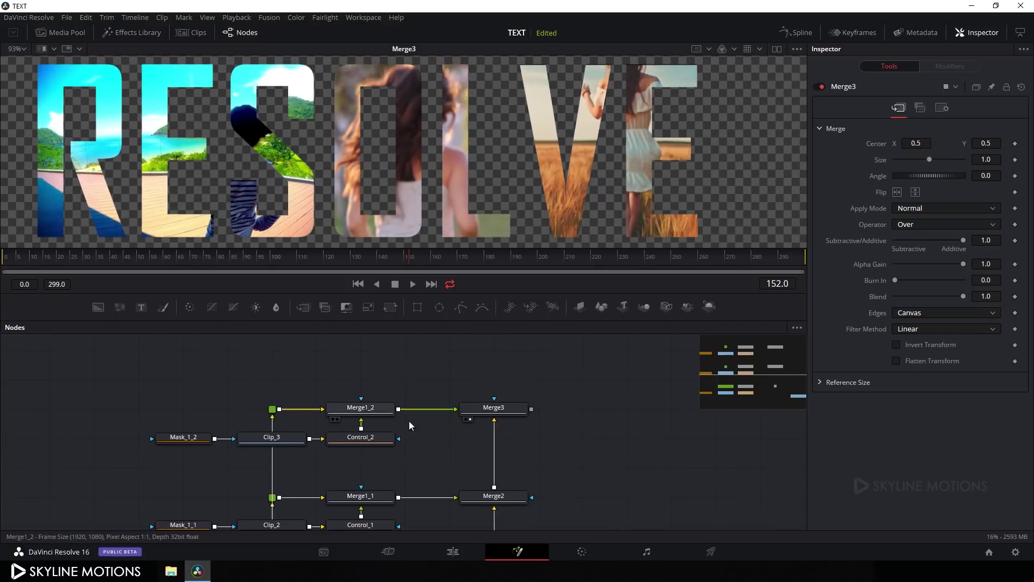
{"action": "scroll", "coordinate": [444, 400], "scroll_direction": "down", "scroll_amount": 4}
{"action": "scroll", "coordinate": [459, 407], "scroll_direction": "down", "scroll_amount": 1}
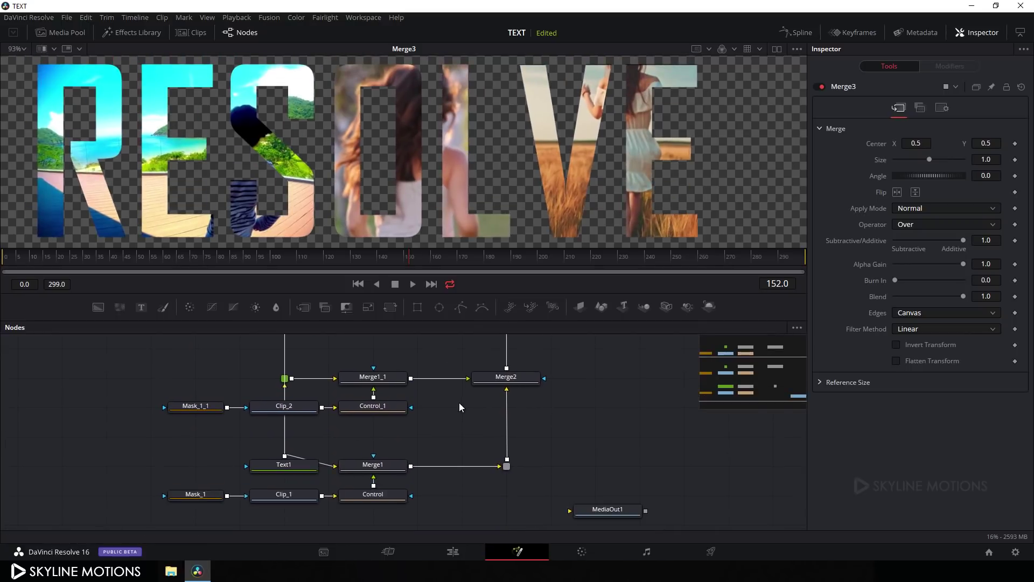
{"action": "left_click", "coordinate": [282, 467]}
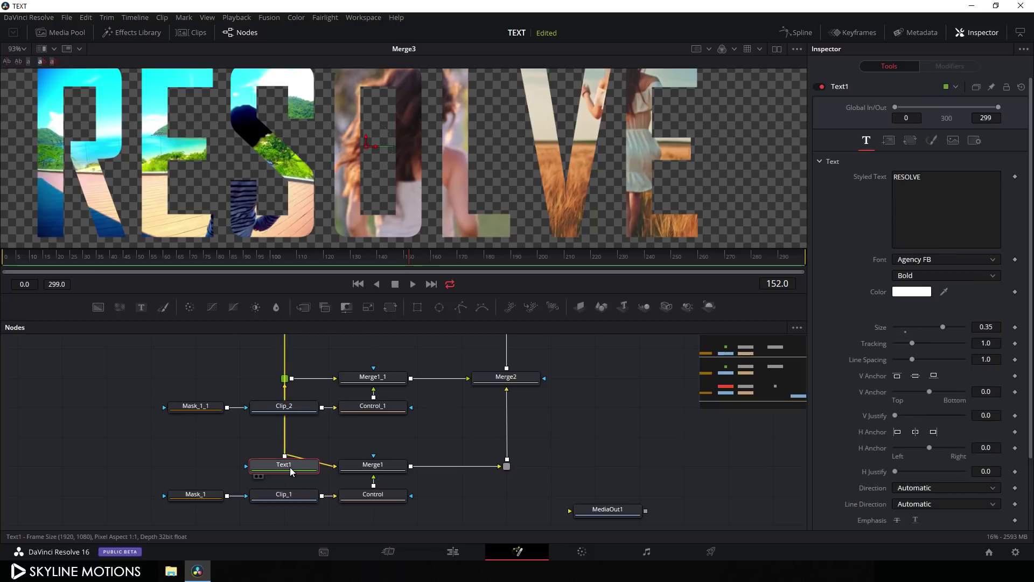
{"action": "right_click", "coordinate": [291, 470]}
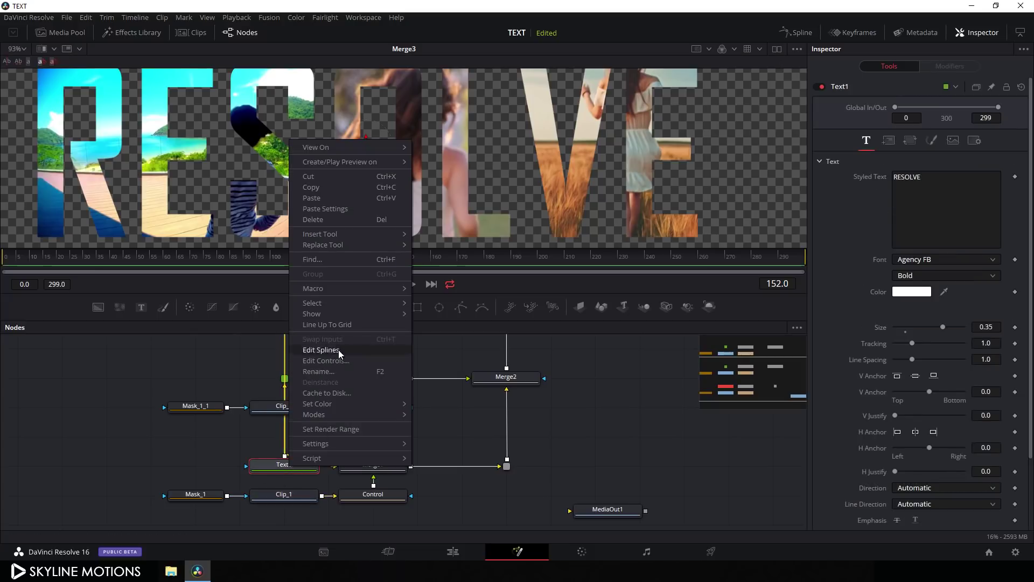
{"action": "left_click", "coordinate": [313, 192]}
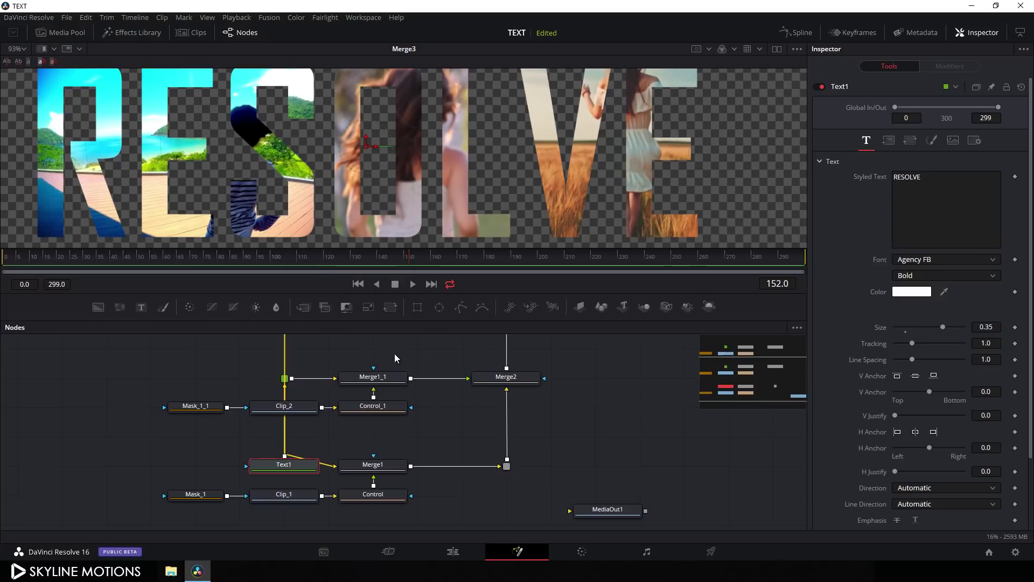
{"action": "scroll", "coordinate": [394, 353], "scroll_direction": "up", "scroll_amount": 5}
{"action": "right_click", "coordinate": [391, 341]}
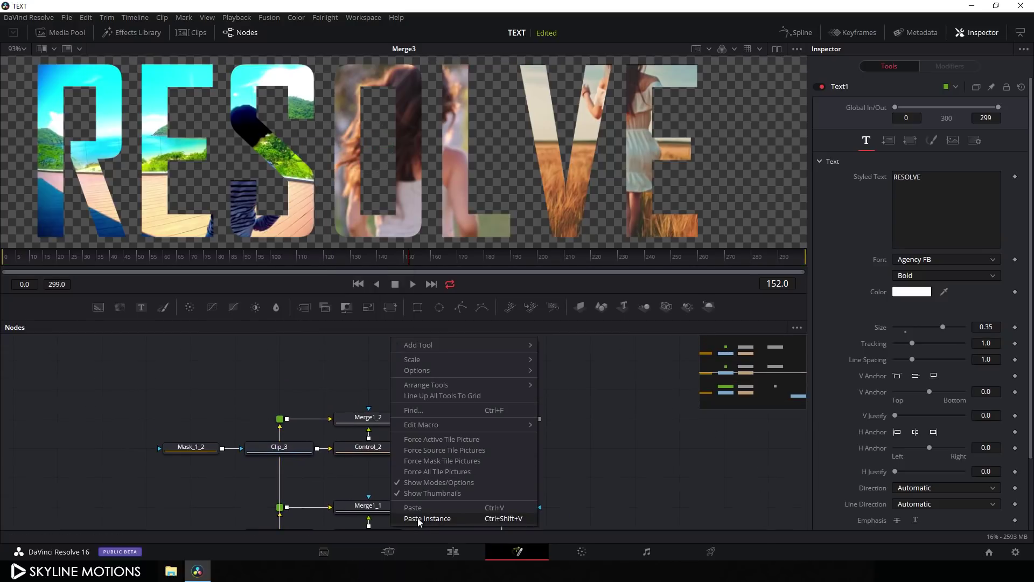
{"action": "left_click", "coordinate": [439, 518]}
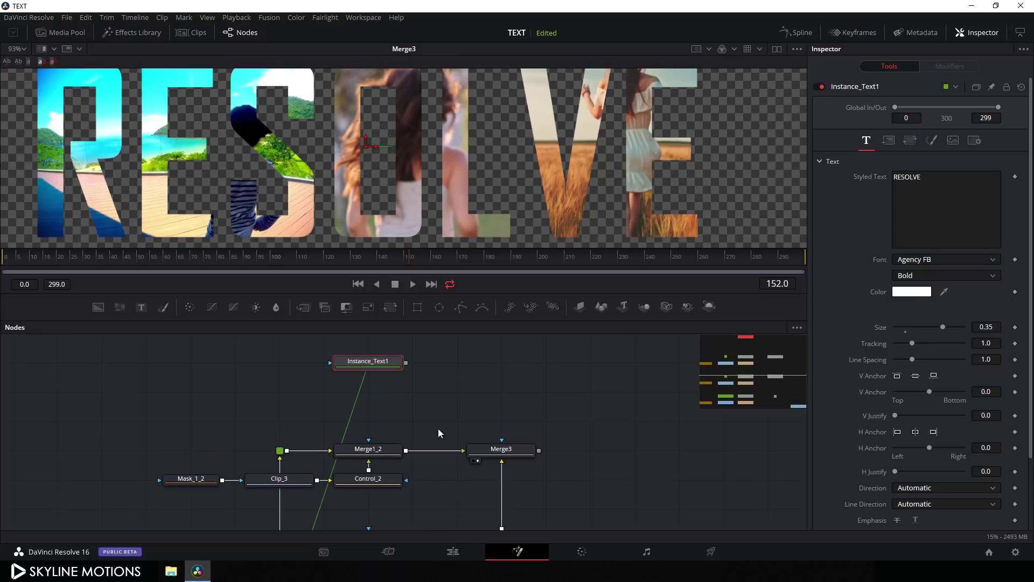
{"action": "left_click_drag", "start_coordinate": [405, 321], "coordinate": [405, 229]}
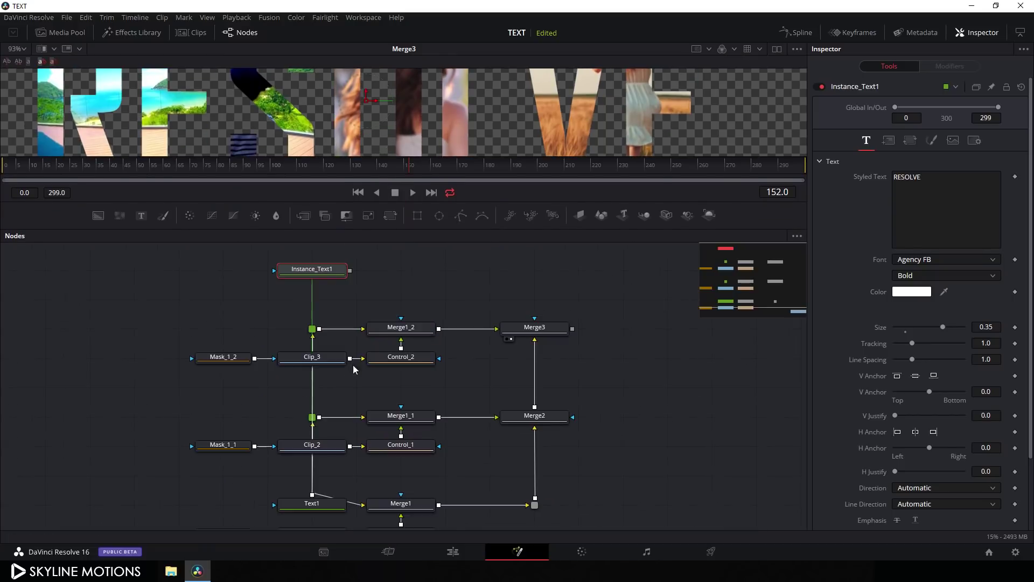
{"action": "left_click", "coordinate": [360, 315]}
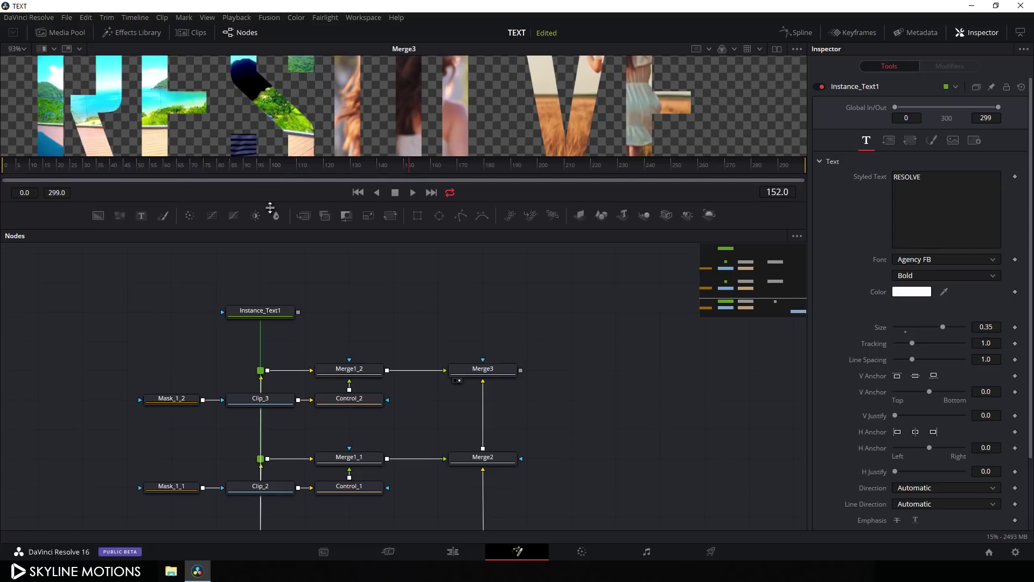
Step: Add and view a Merge4 node above Merge3, with Merge3 as background and Instance_Text1 as foreground
{"action": "left_click_drag", "start_coordinate": [270, 207], "coordinate": [271, 260]}
{"action": "left_click", "coordinate": [303, 275]}
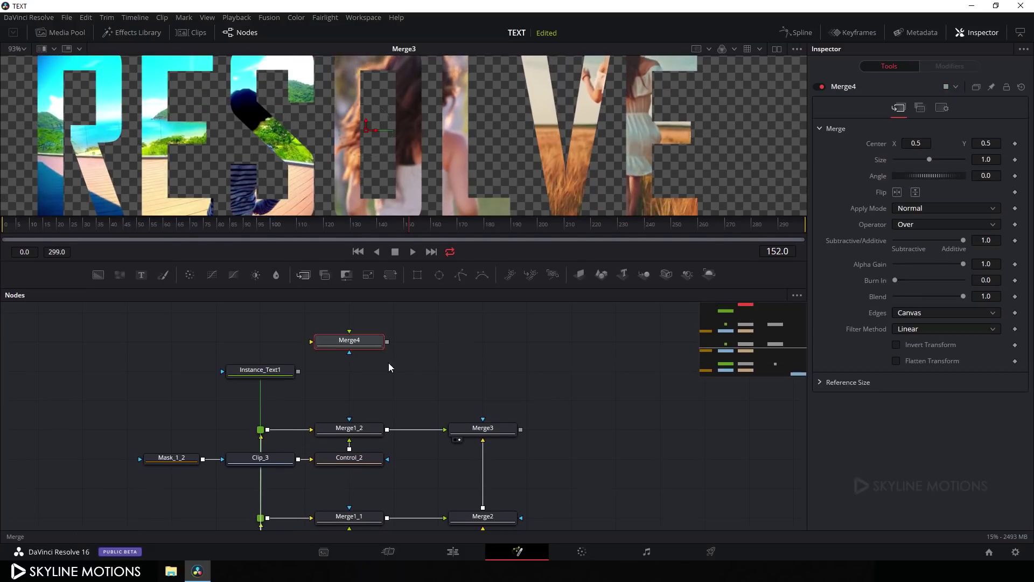
{"action": "left_click_drag", "start_coordinate": [361, 349], "coordinate": [507, 352]}
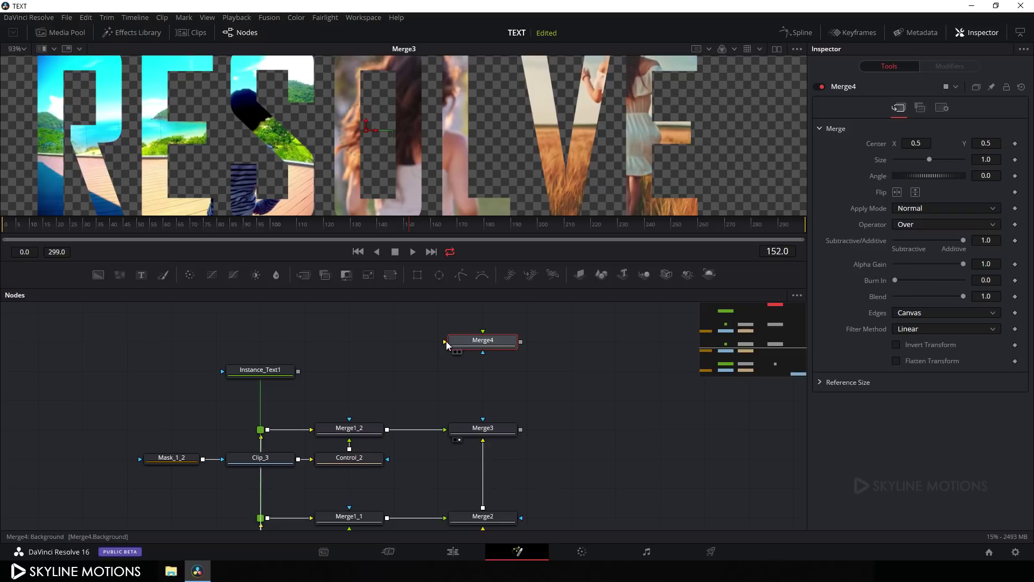
{"action": "left_click_drag", "start_coordinate": [444, 341], "coordinate": [470, 426]}
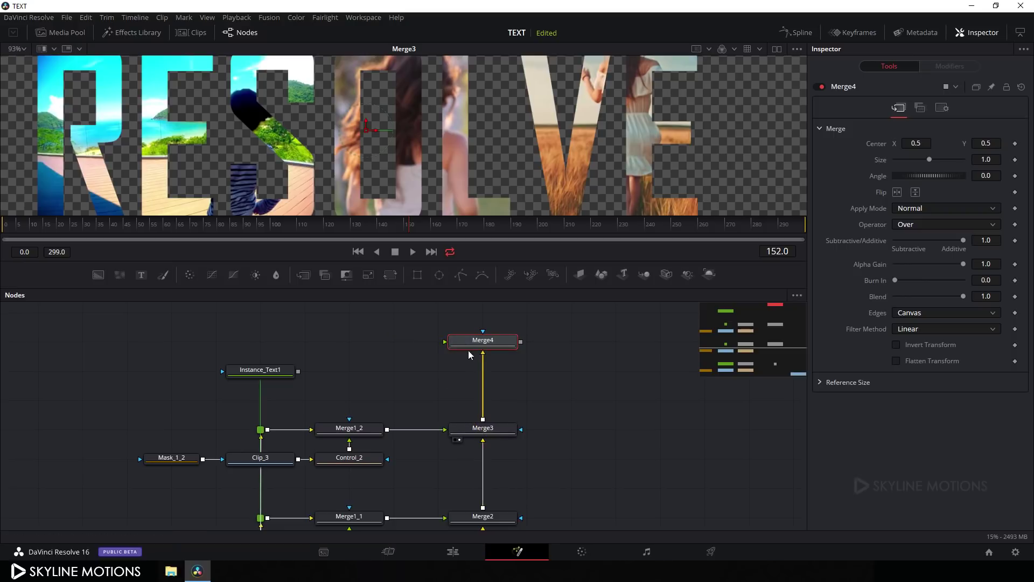
{"action": "left_click_drag", "start_coordinate": [444, 344], "coordinate": [263, 370]}
{"action": "left_click_drag", "start_coordinate": [464, 350], "coordinate": [518, 127]}
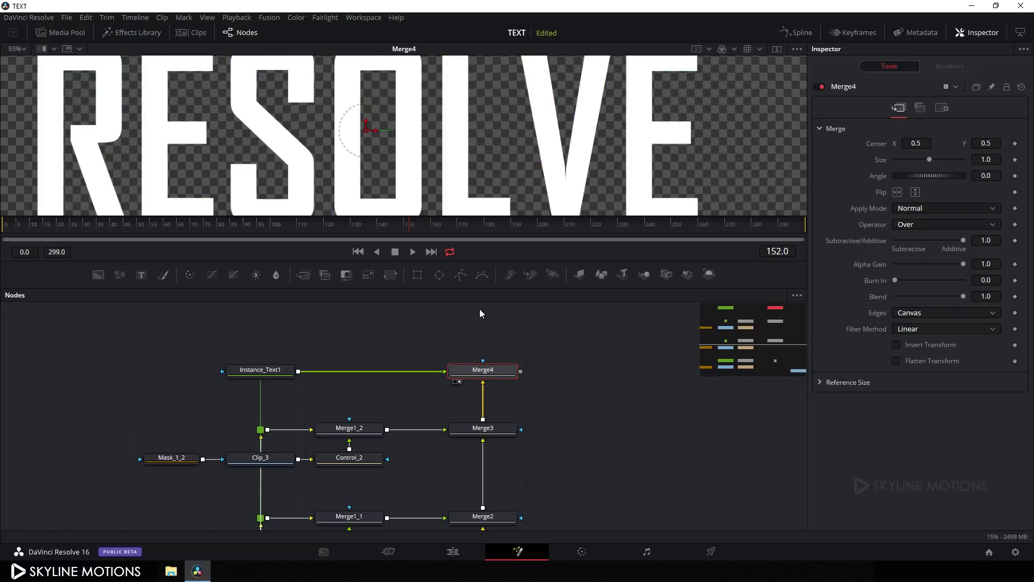
Step: Deinstance the shading Appearance of Instance_Text1 and set it to text outline
{"action": "left_click", "coordinate": [266, 375]}
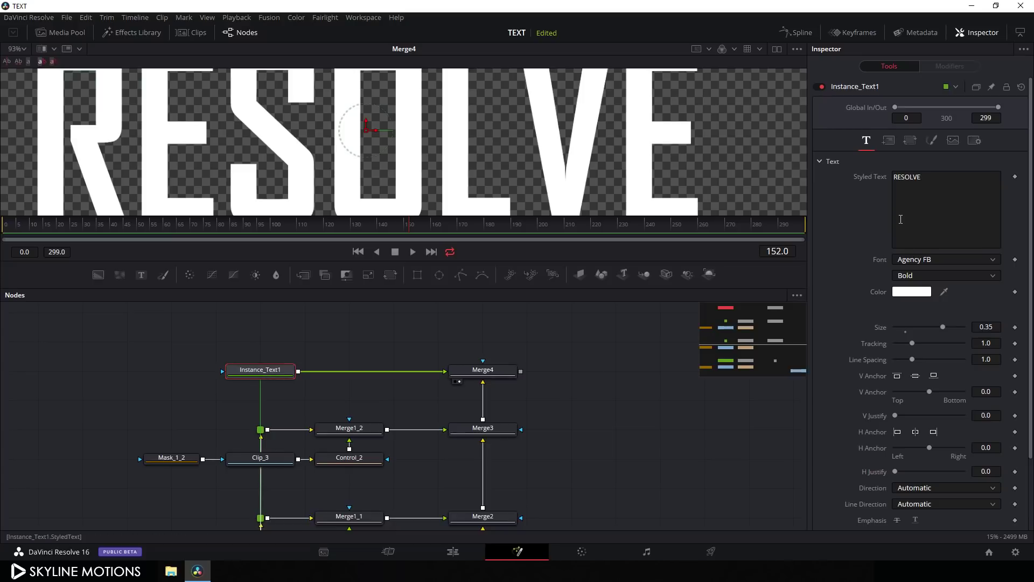
{"action": "left_click", "coordinate": [934, 143]}
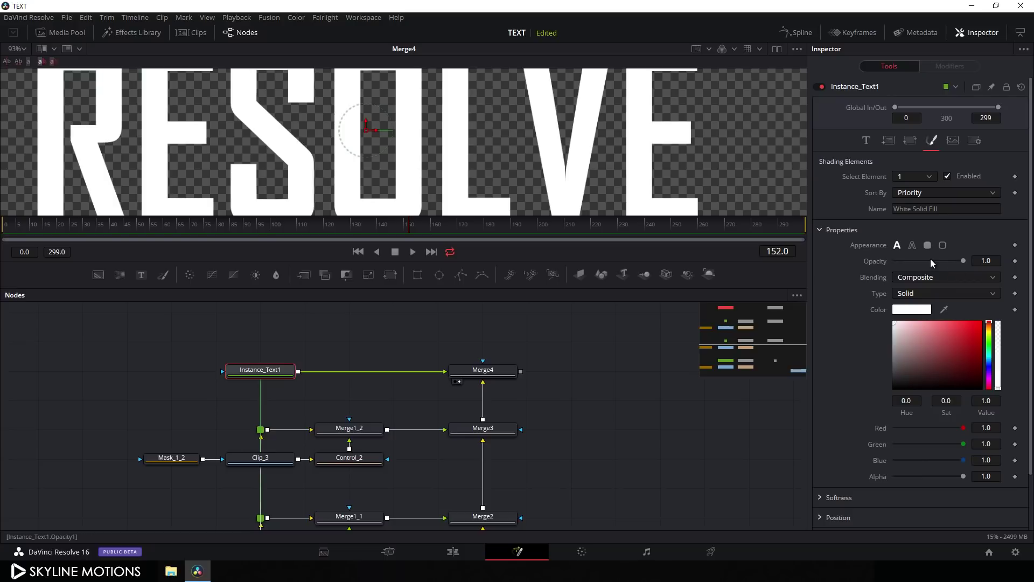
{"action": "right_click", "coordinate": [864, 245]}
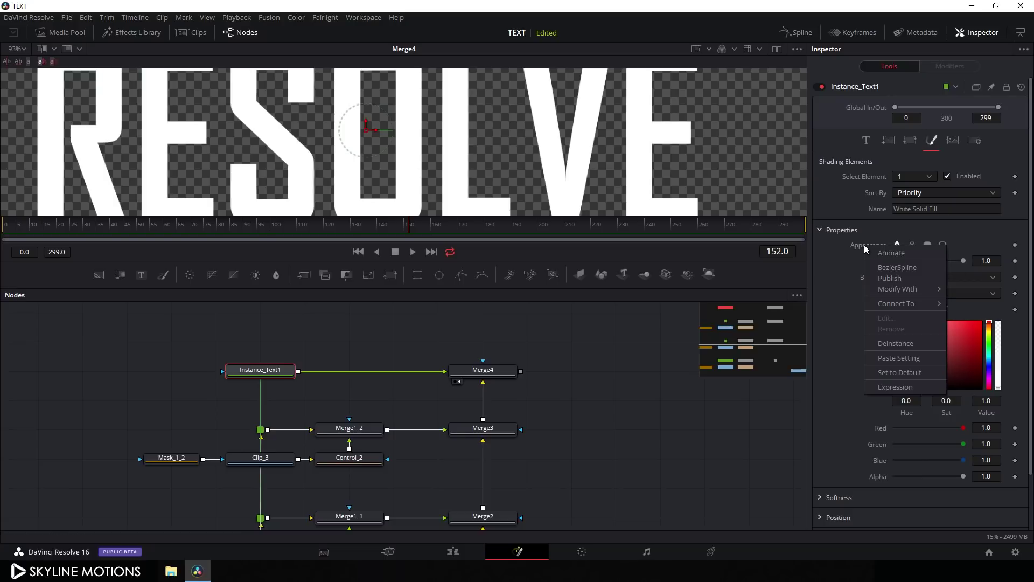
{"action": "left_click", "coordinate": [897, 344]}
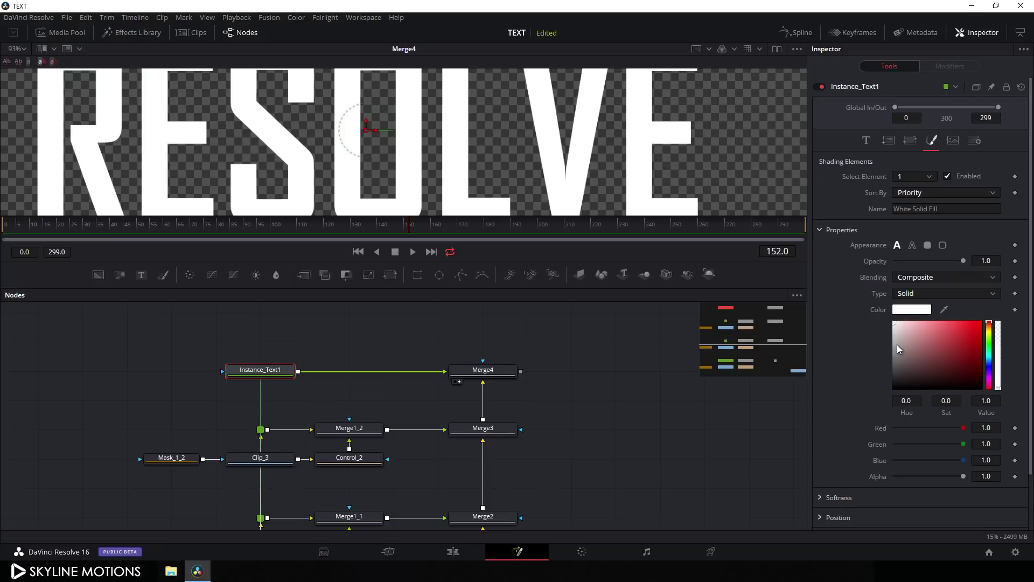
{"action": "left_click", "coordinate": [912, 245]}
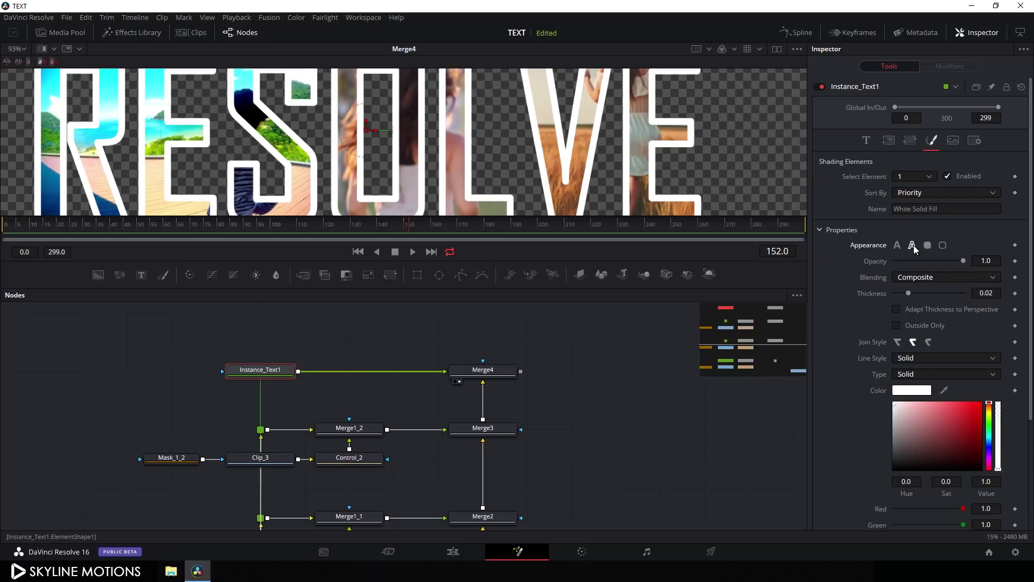
{"action": "scroll", "coordinate": [538, 174], "scroll_direction": "down", "scroll_amount": 2}
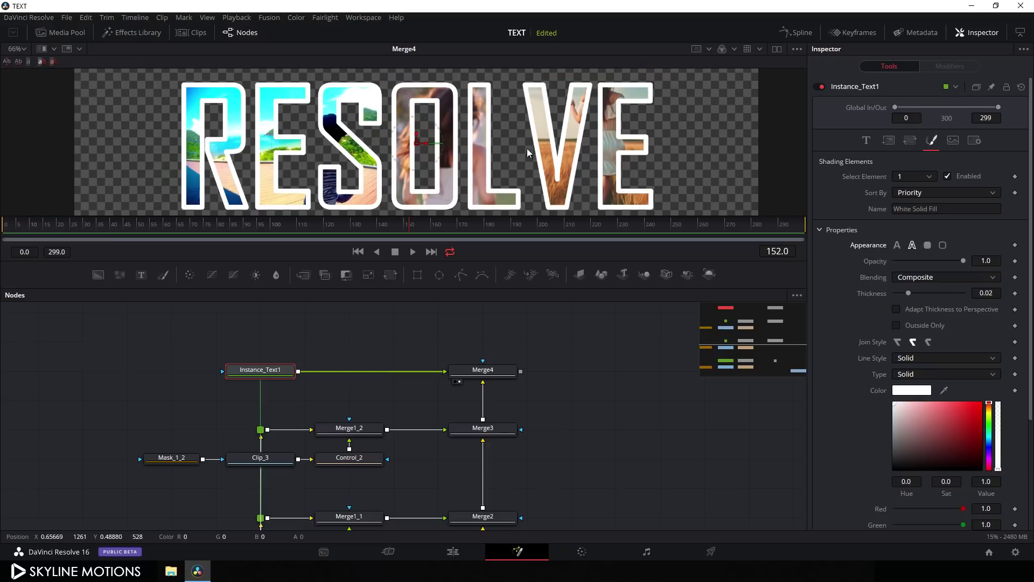
Step: Deinstance the outline Thickness of Instance_Text1
{"action": "right_click", "coordinate": [872, 294]}
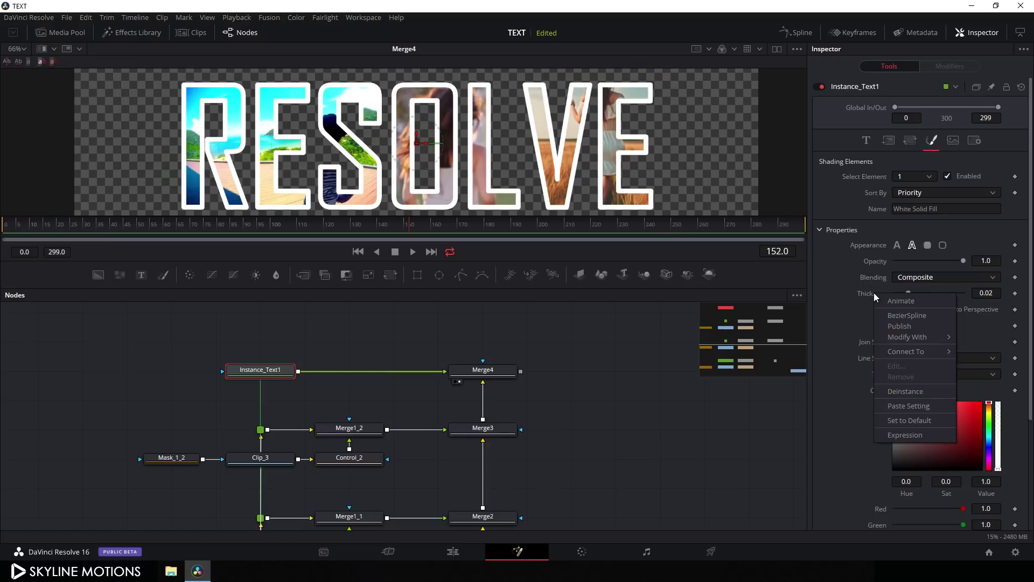
{"action": "left_click", "coordinate": [893, 391]}
{"action": "left_click_drag", "start_coordinate": [629, 397], "coordinate": [629, 370]}
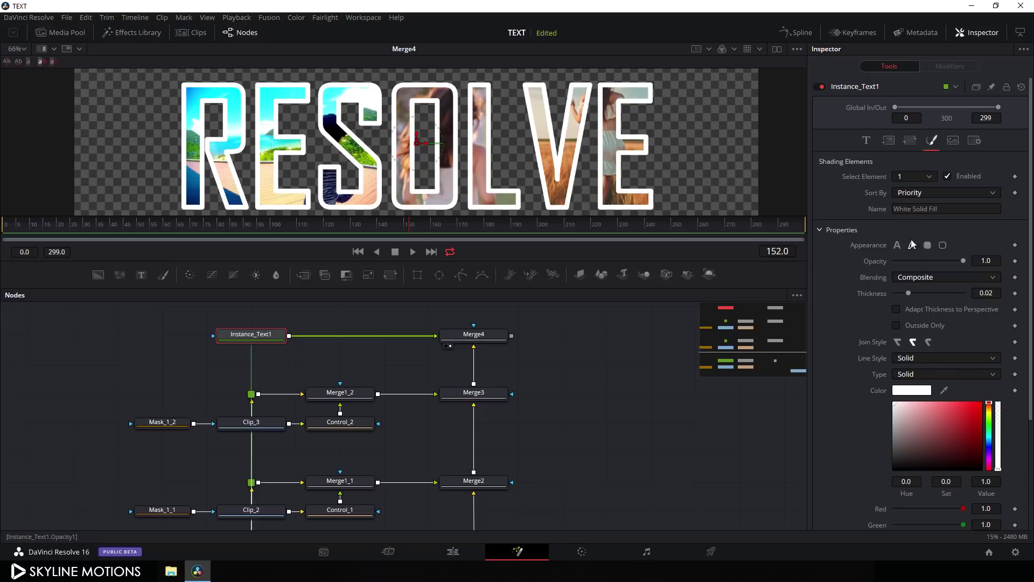
Step: Set the outline Thickness of Instance_Text1 to 0.004
{"action": "left_click_drag", "start_coordinate": [594, 451], "coordinate": [613, 331]}
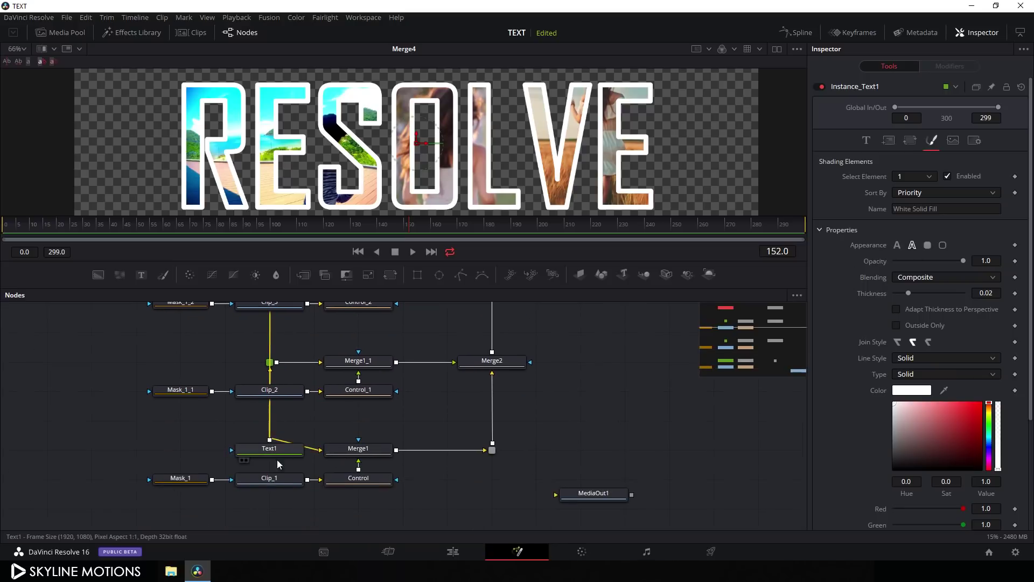
{"action": "scroll", "coordinate": [560, 388], "scroll_direction": "up", "scroll_amount": 5}
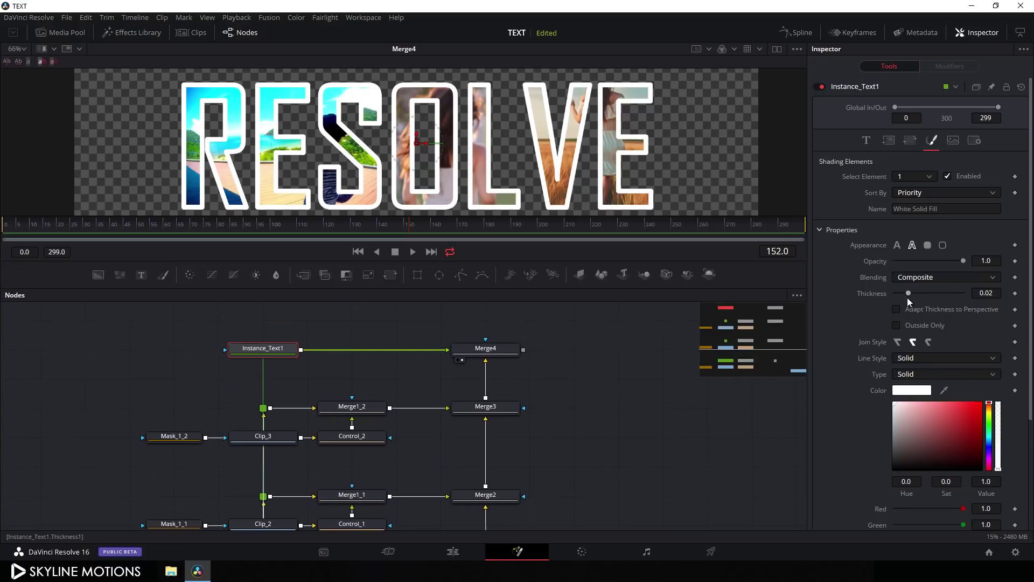
{"action": "left_click_drag", "start_coordinate": [908, 293], "coordinate": [897, 294]}
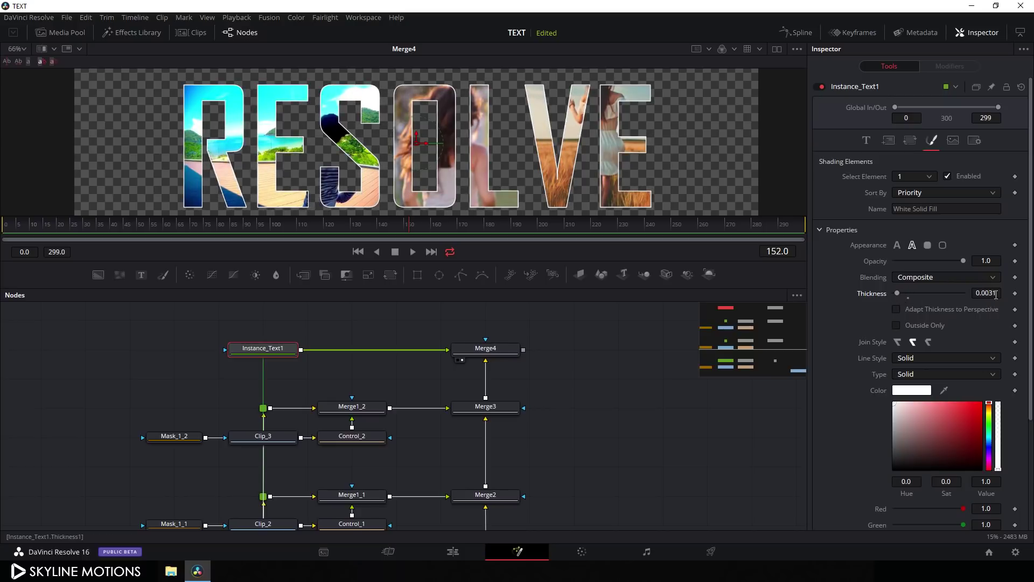
{"action": "left_click", "coordinate": [1000, 293]}
{"action": "key", "text": "BackSpace"}
{"action": "key", "text": "BackSpace"}
{"action": "type", "text": "4"}
{"action": "key", "text": "Tab"}
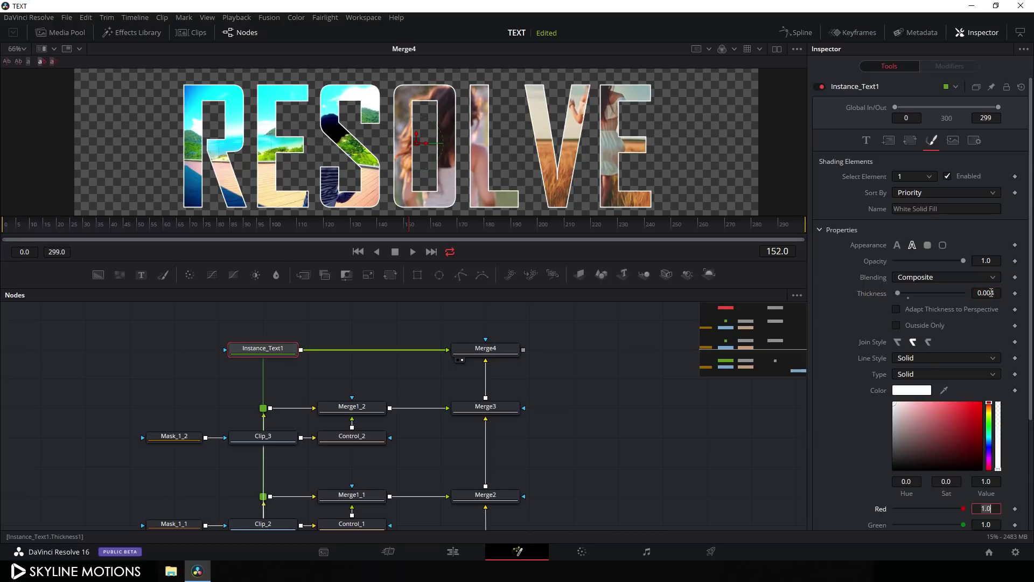
Step: Fit the composition in an enlarged viewer and reduce the outline Thickness of Instance_Text1 to 0.003
{"action": "scroll", "coordinate": [616, 173], "scroll_direction": "up", "scroll_amount": 2}
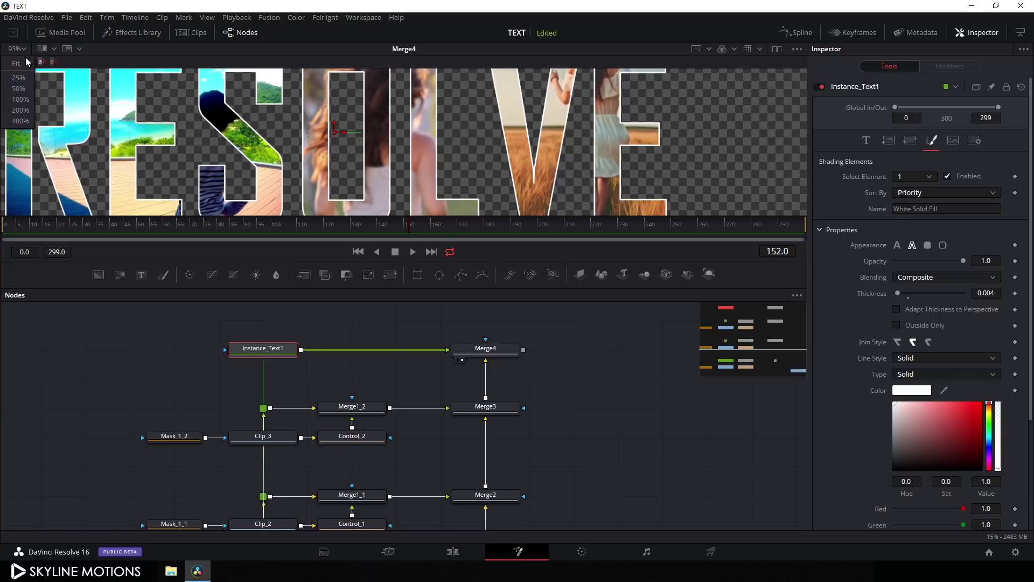
{"action": "key", "text": "ctrl+f"}
{"action": "left_click_drag", "start_coordinate": [510, 289], "coordinate": [510, 377]}
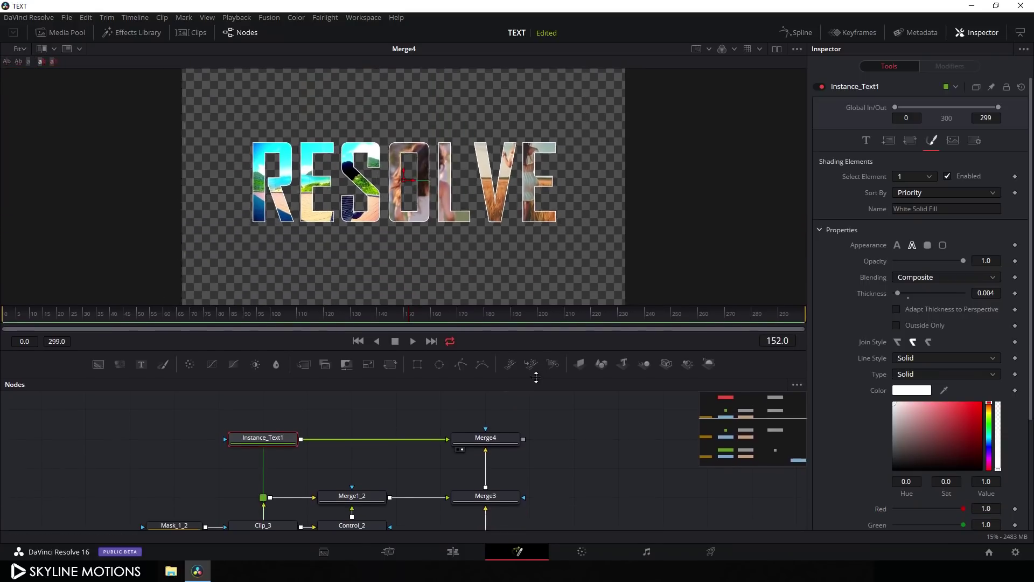
{"action": "left_click", "coordinate": [994, 293]}
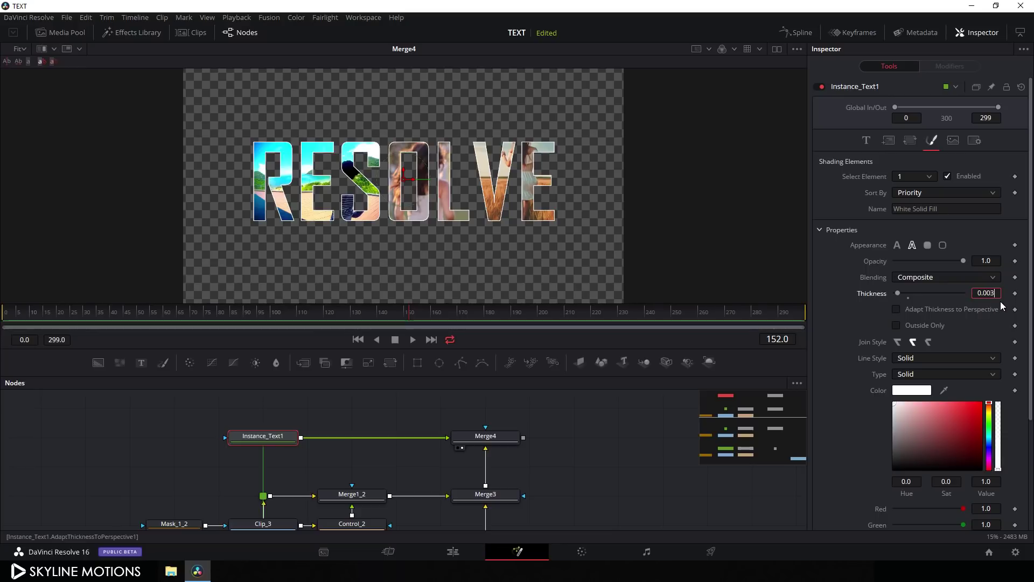
{"action": "key", "text": "Tab"}
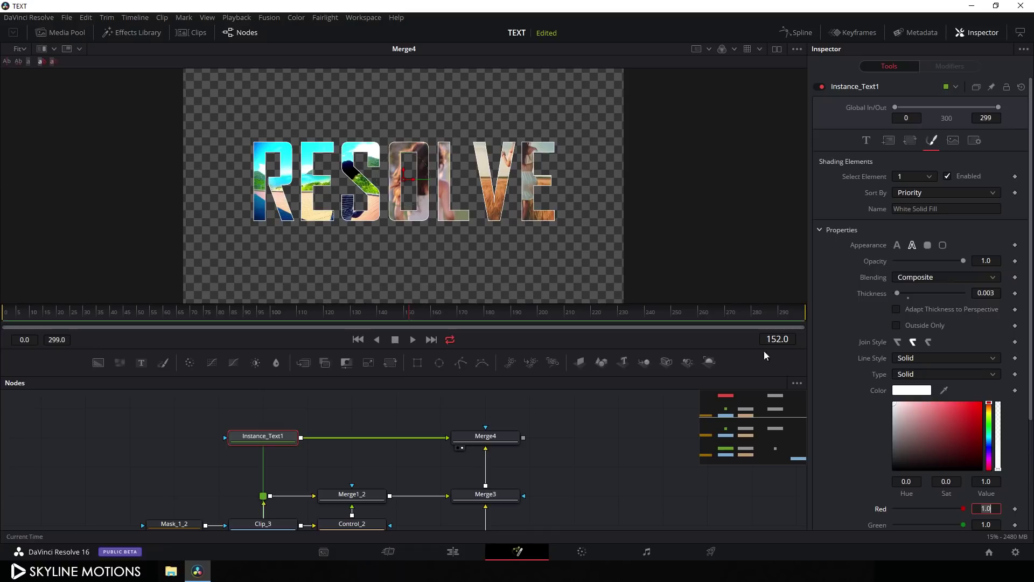
{"action": "scroll", "coordinate": [453, 222], "scroll_direction": "up", "scroll_amount": 2}
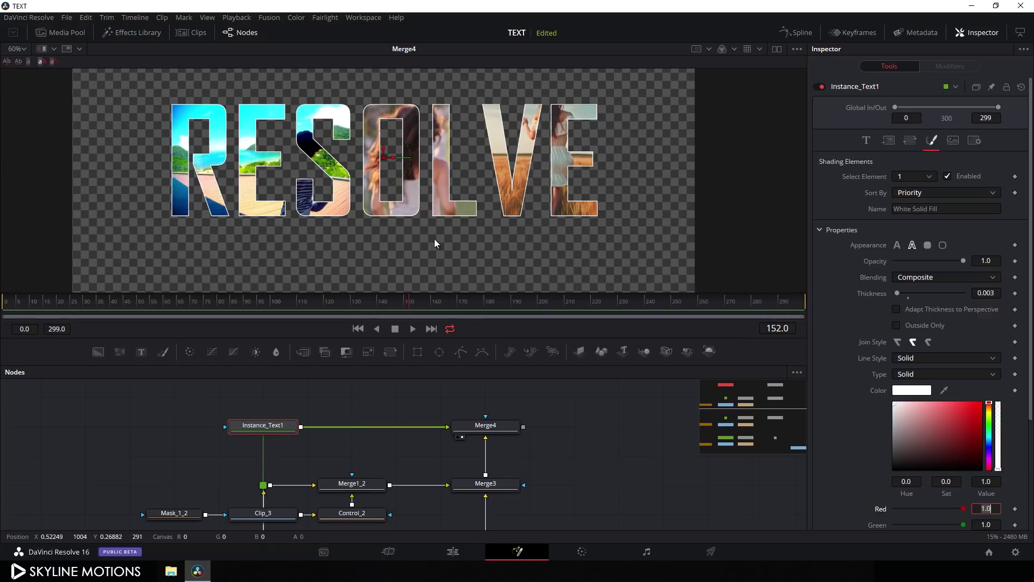
Step: Add a second text node, Text2, and place it directly above Instance_Text1
{"action": "left_click", "coordinate": [436, 396]}
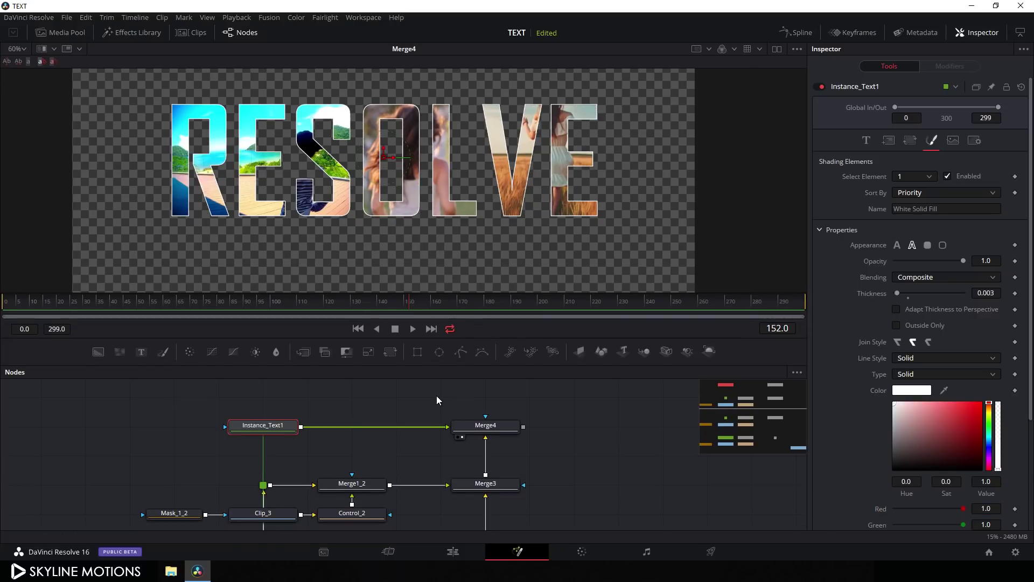
{"action": "left_click", "coordinate": [141, 351]}
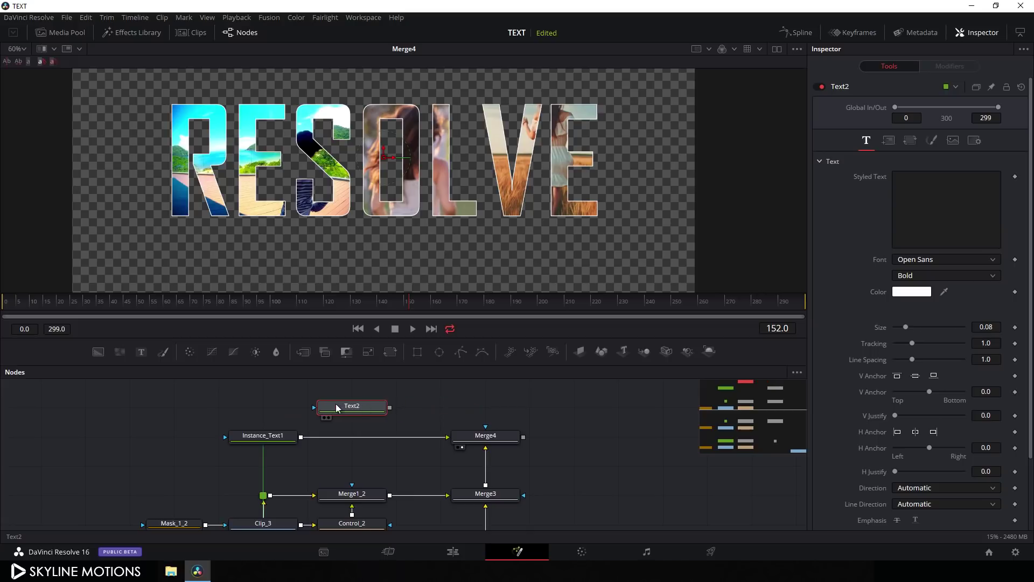
{"action": "left_click", "coordinate": [402, 401]}
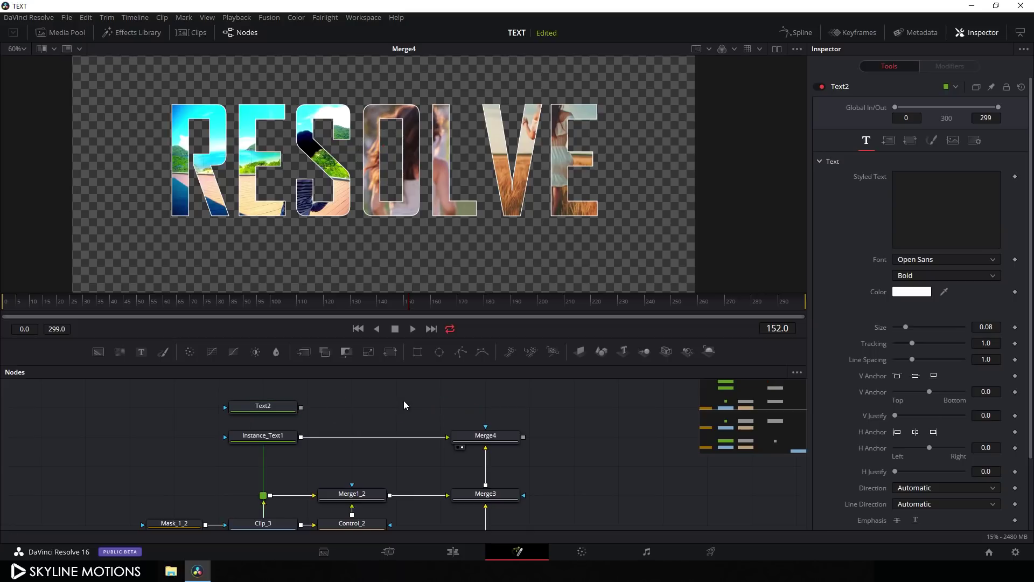
Step: Add and view a Merge5 node above Merge4, with Merge4 as background and Text2 as foreground
{"action": "left_click", "coordinate": [309, 355]}
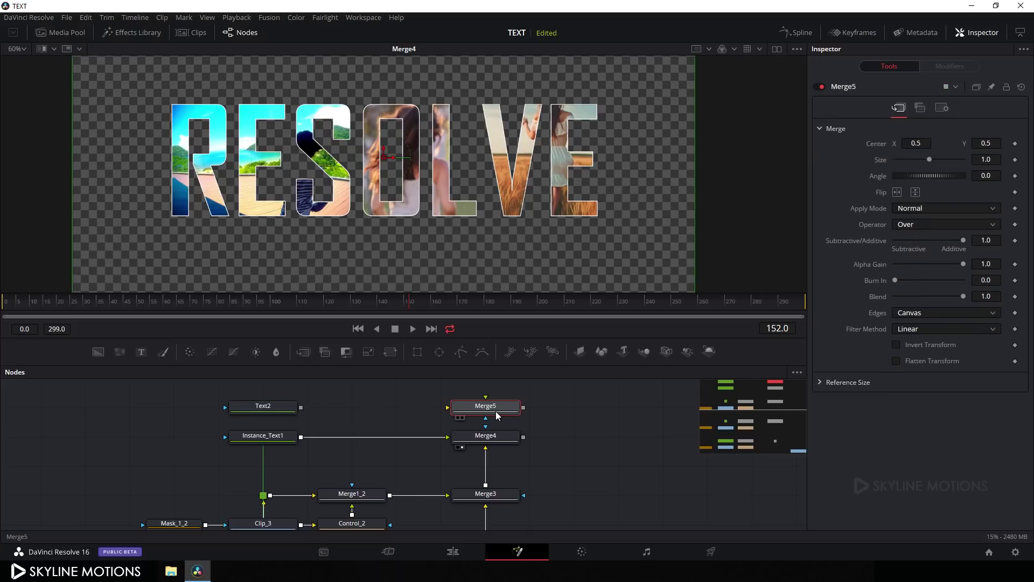
{"action": "left_click_drag", "start_coordinate": [399, 407], "coordinate": [477, 442]}
{"action": "left_click_drag", "start_coordinate": [447, 407], "coordinate": [259, 407]}
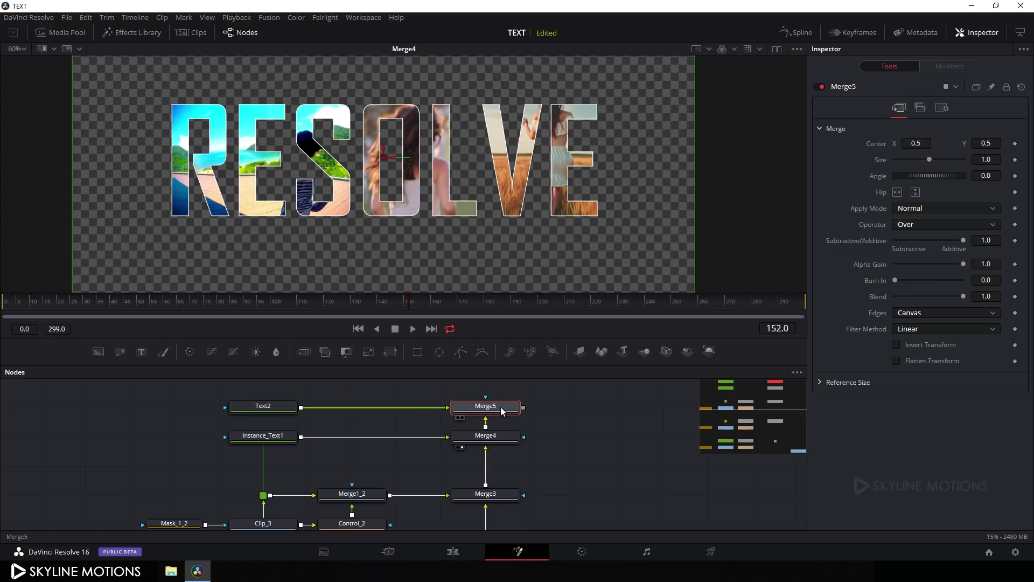
{"action": "key", "text": "1"}
Step: Enter VIDEO INSIDE THE TEXT as the styled text of Text2
{"action": "left_click", "coordinate": [266, 407]}
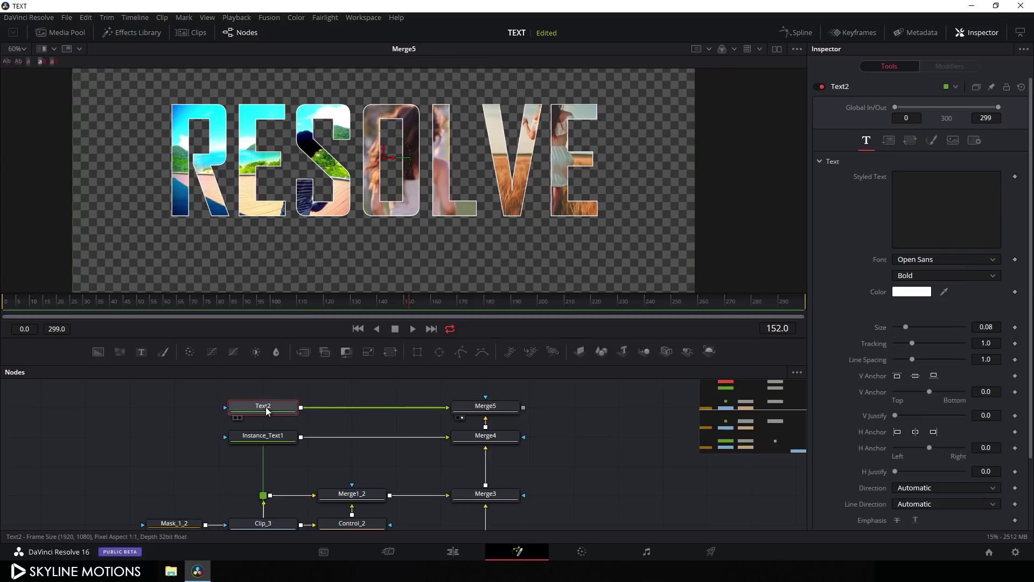
{"action": "left_click", "coordinate": [914, 184]}
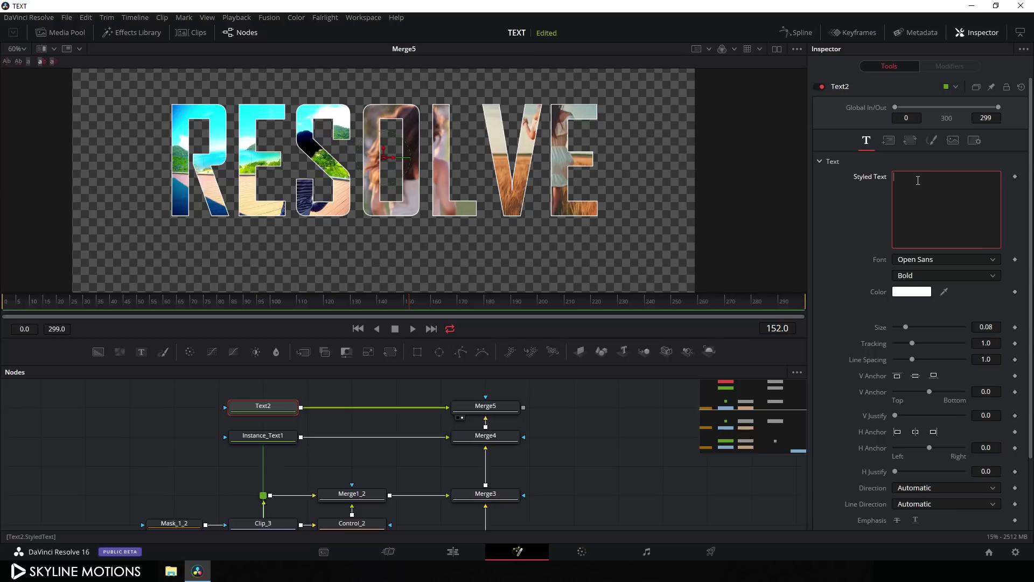
{"action": "type", "text": "VIDEO"}
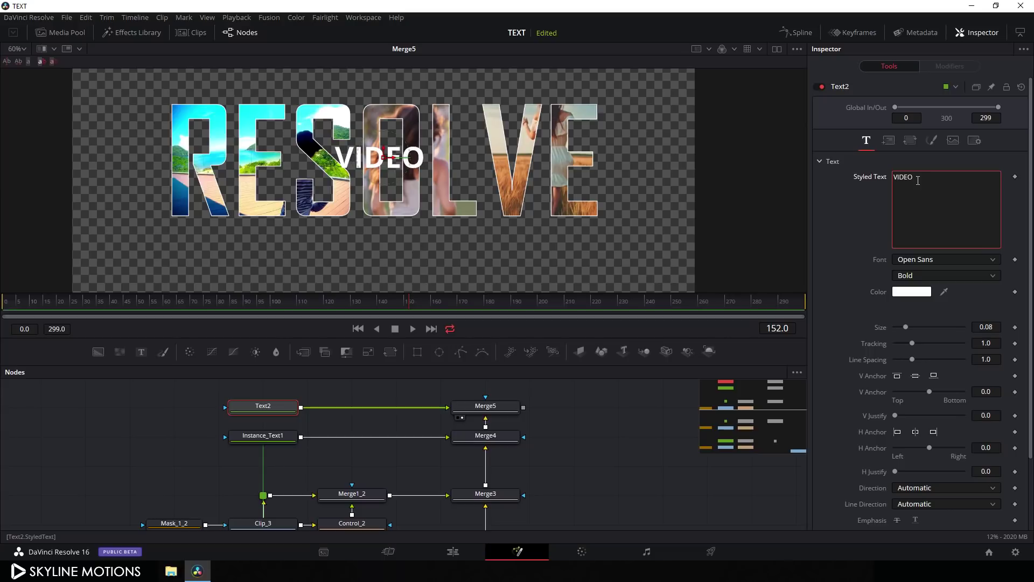
{"action": "type", "text": " INSIDE THE "}
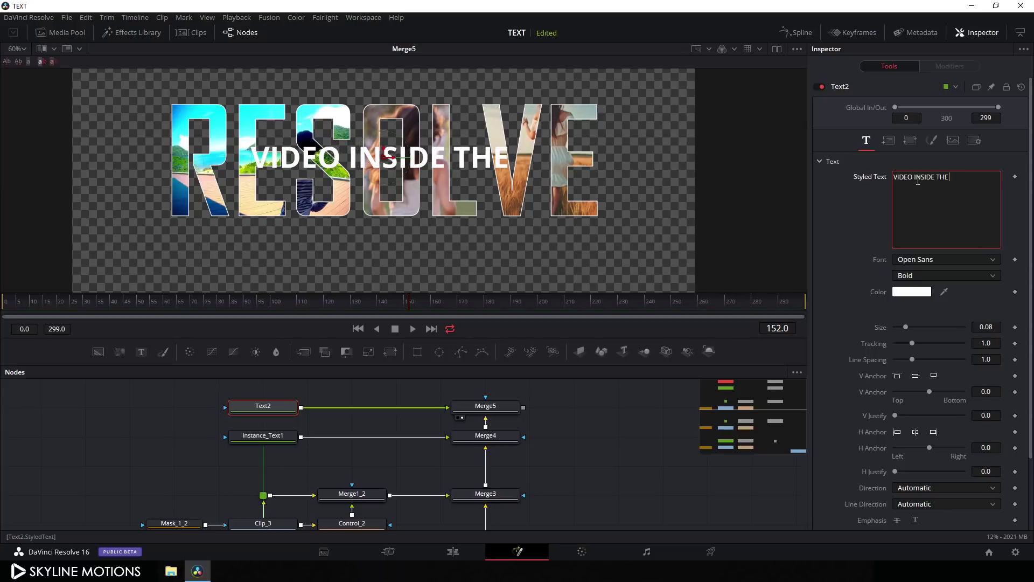
{"action": "type", "text": "TEXT"}
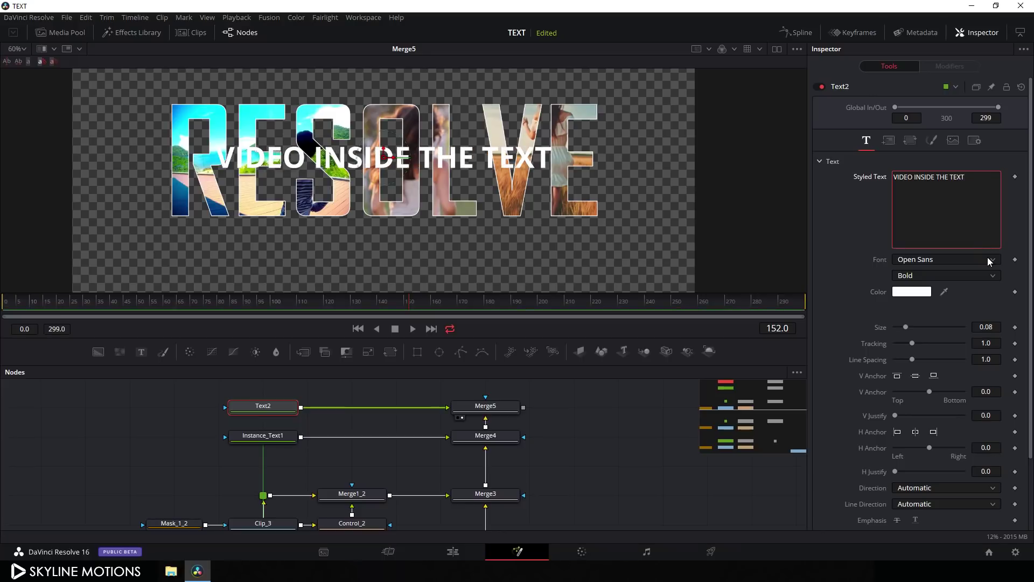
Step: Set the font of Text2 to Century Gothic in the Regular style
{"action": "left_click", "coordinate": [956, 260]}
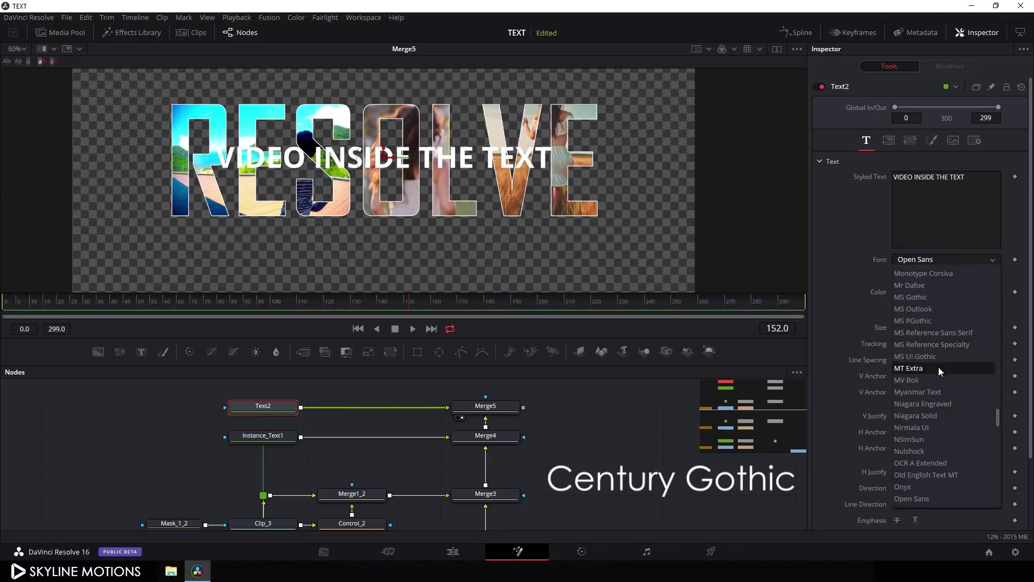
{"action": "scroll", "coordinate": [938, 366], "scroll_direction": "up", "scroll_amount": 10}
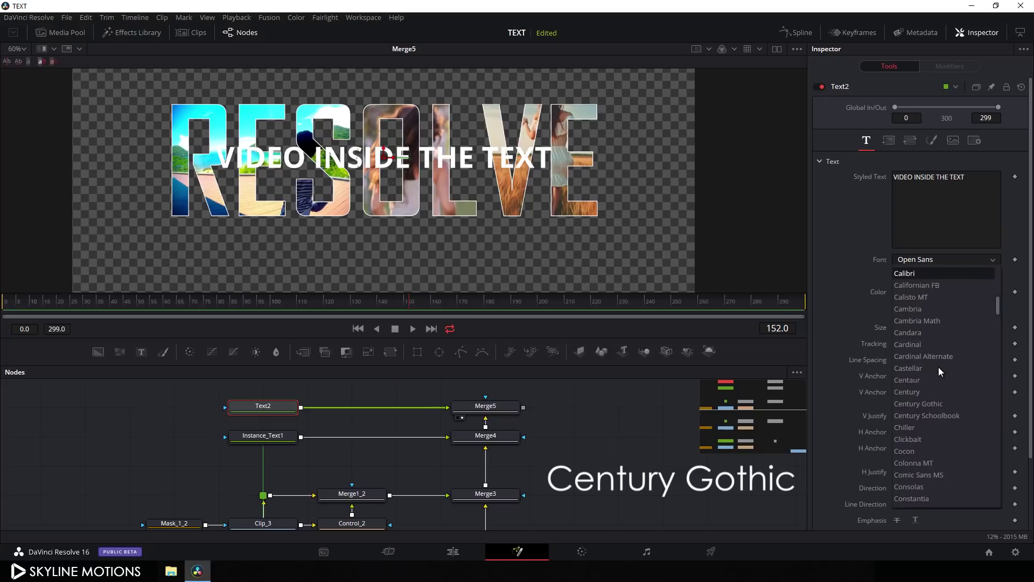
{"action": "left_click", "coordinate": [929, 405]}
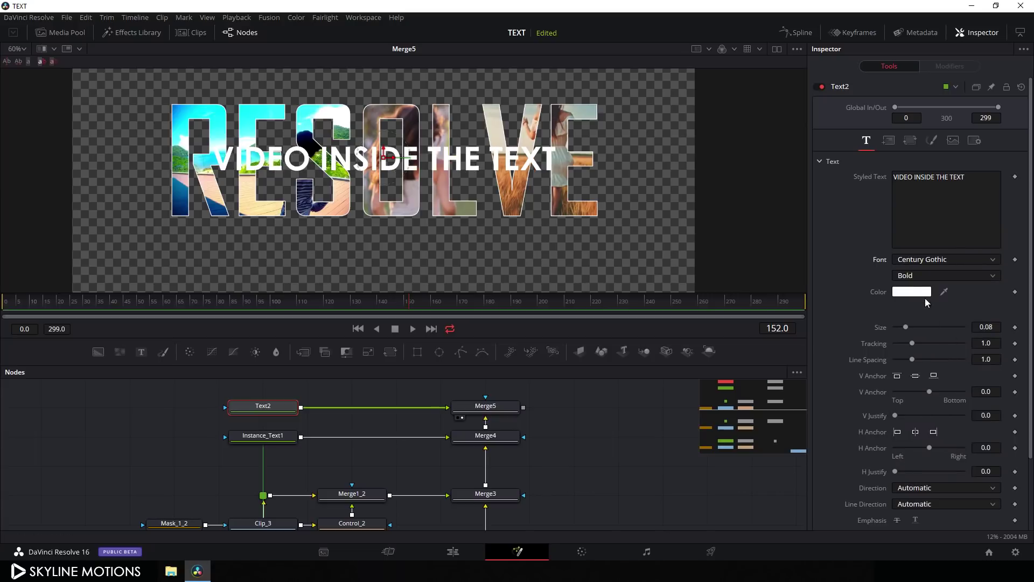
{"action": "left_click", "coordinate": [923, 275]}
{"action": "left_click", "coordinate": [908, 325]}
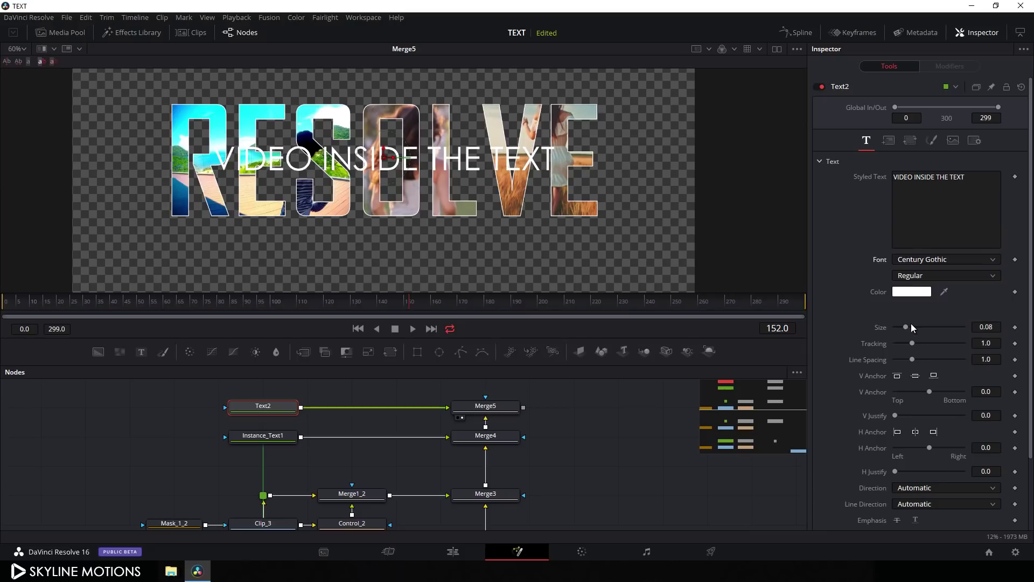
Step: Move the VIDEO INSIDE THE TEXT line just below the RESOLVE lettering and set its size to 0.04
{"action": "left_click_drag", "start_coordinate": [907, 327], "coordinate": [902, 328]}
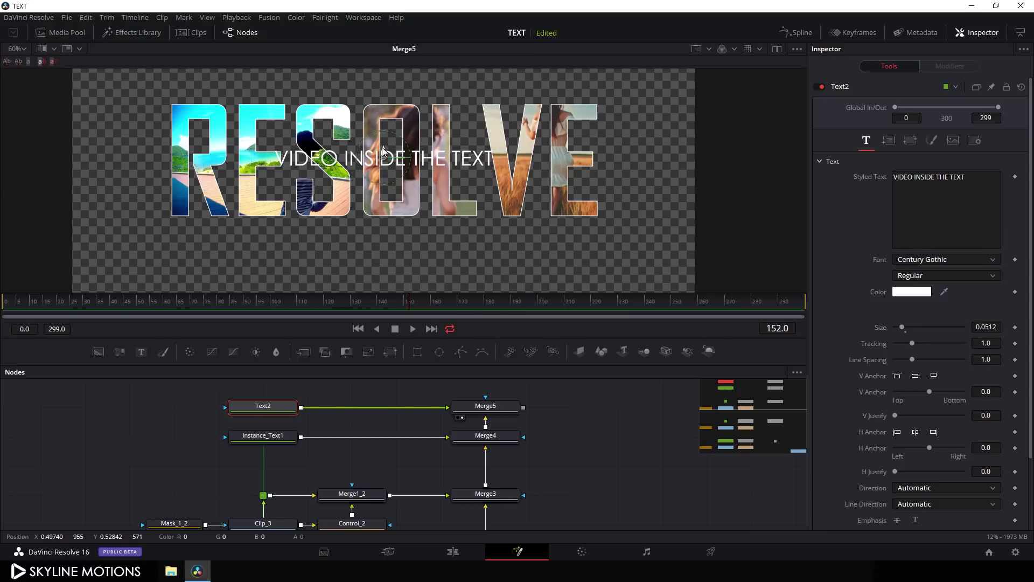
{"action": "left_click_drag", "start_coordinate": [383, 150], "coordinate": [383, 228]}
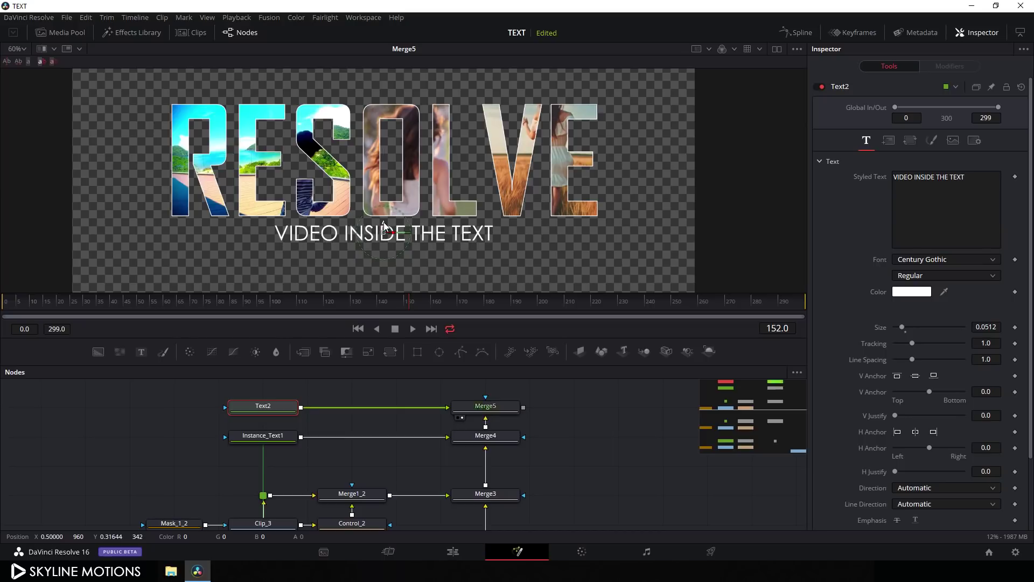
{"action": "left_click", "coordinate": [987, 328]}
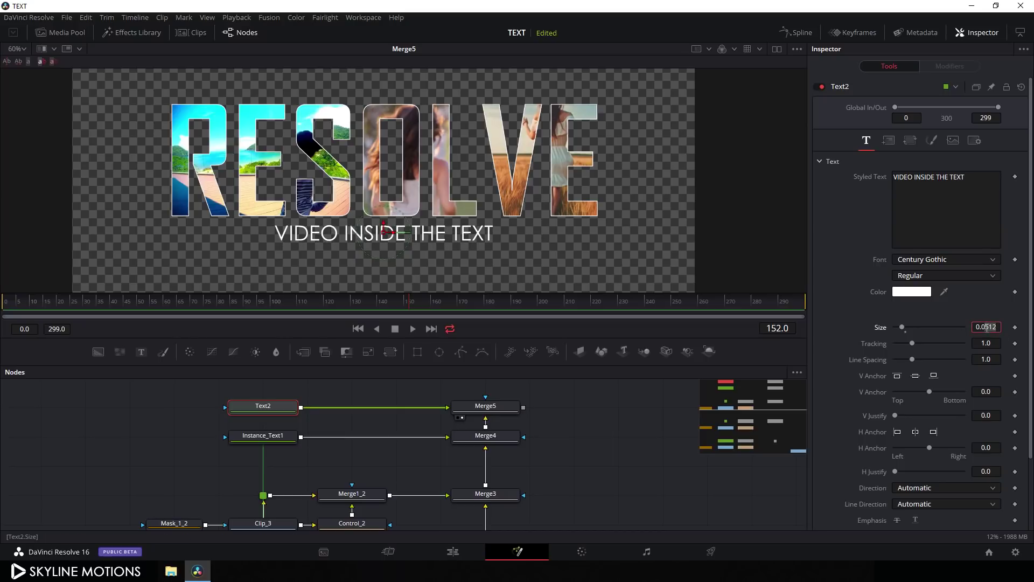
{"action": "type", "text": "0.04"}
{"action": "key", "text": "Tab"}
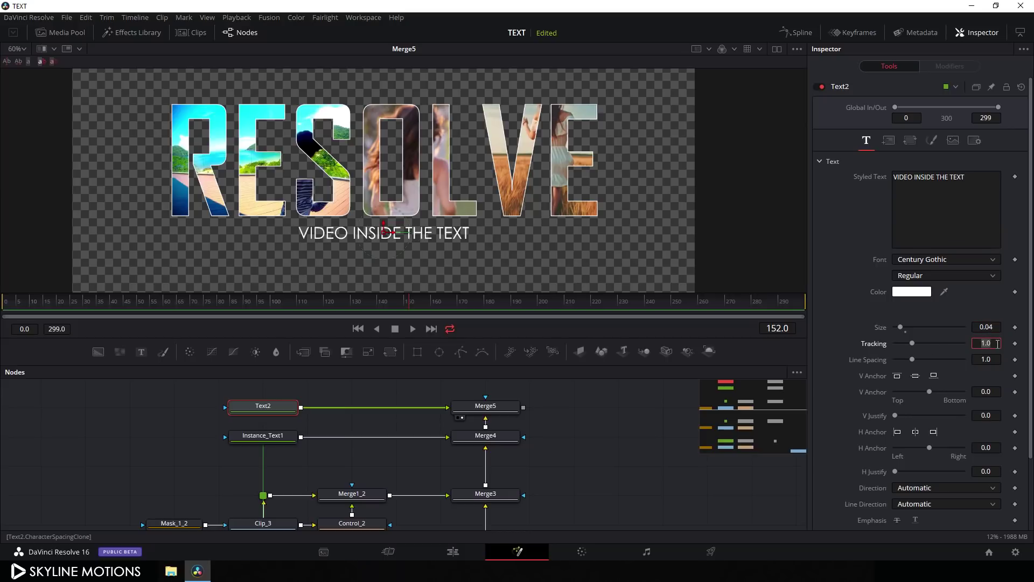
Step: Set the tracking of Text2 to 1.2 and fine-tune its vertical position below RESOLVE
{"action": "left_click", "coordinate": [997, 343]}
{"action": "type", "text": "2"}
{"action": "key", "text": "Tab"}
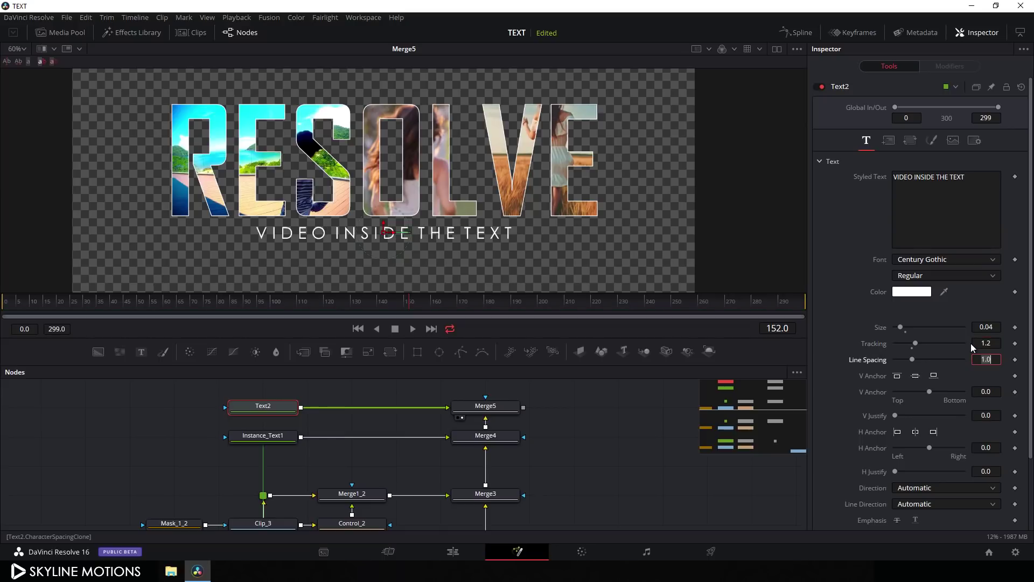
{"action": "left_click", "coordinate": [383, 230]}
{"action": "left_click_drag", "start_coordinate": [382, 230], "coordinate": [382, 229]}
Step: Add a Background node directly above Text2 and rename it BG
{"action": "left_click_drag", "start_coordinate": [535, 414], "coordinate": [522, 430]}
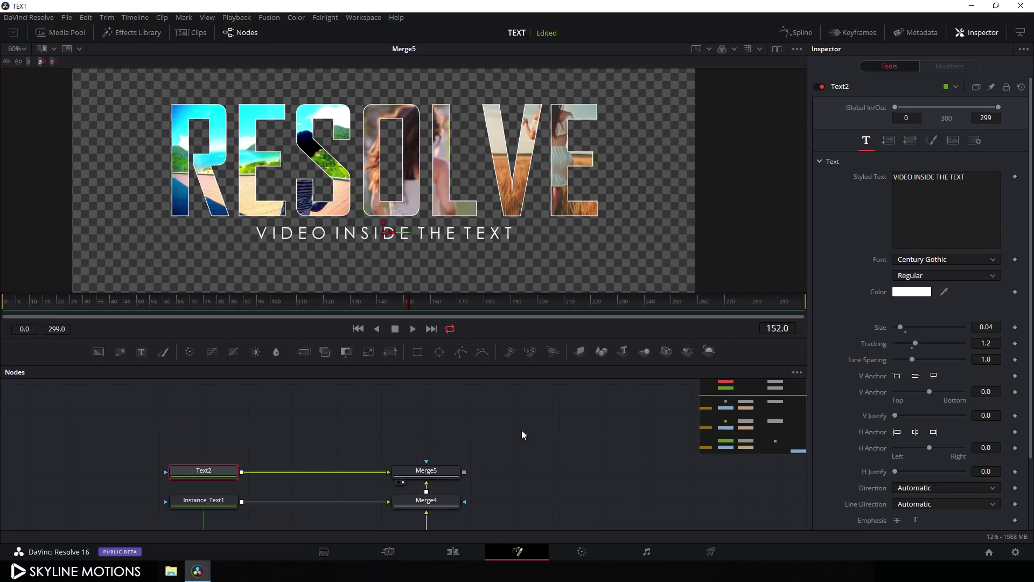
{"action": "left_click", "coordinate": [500, 407]}
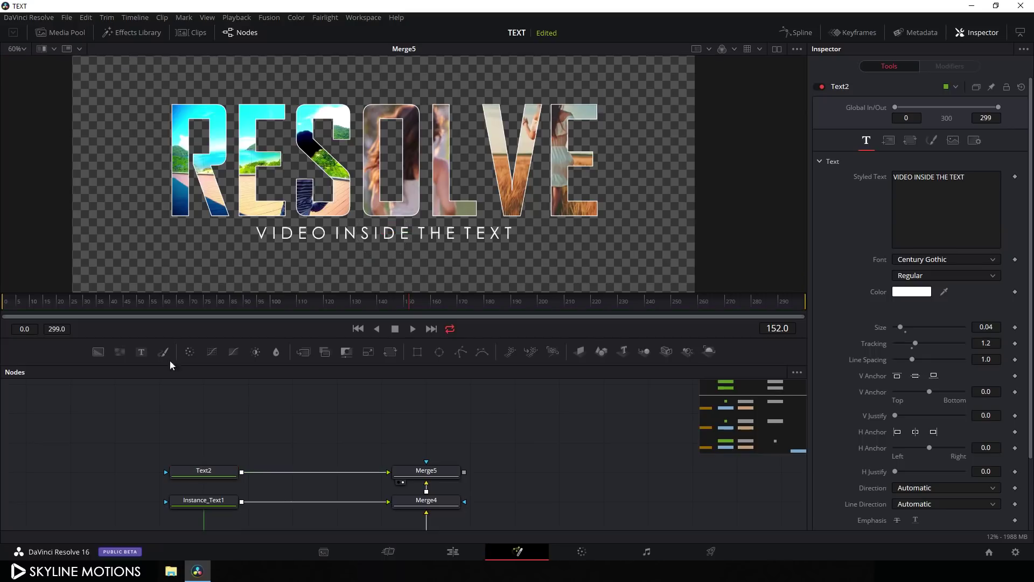
{"action": "left_click", "coordinate": [98, 351]}
{"action": "left_click_drag", "start_coordinate": [515, 416], "coordinate": [221, 431]}
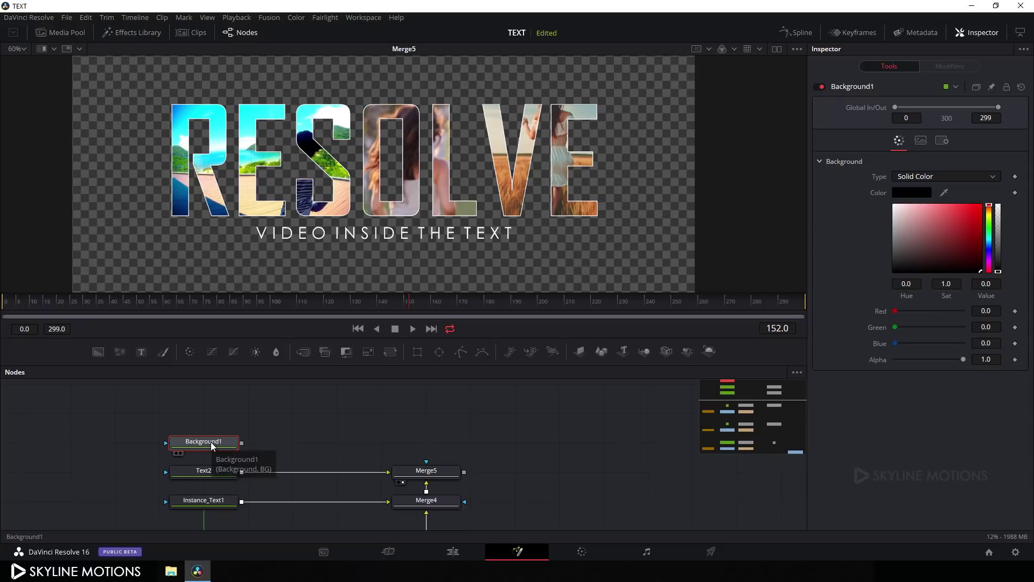
{"action": "key", "text": "F2"}
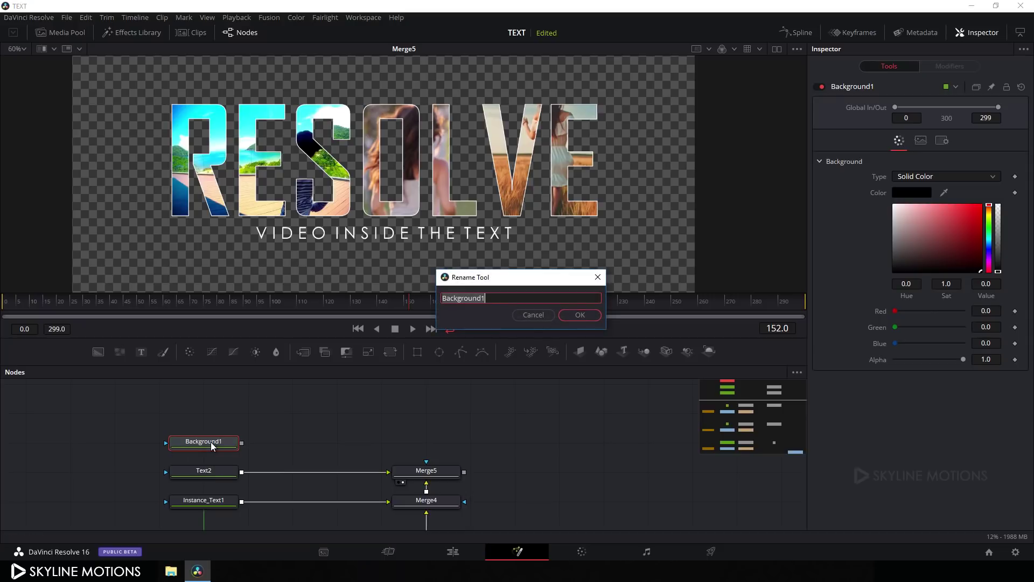
{"action": "key", "text": "BackSpace"}
{"action": "left_click", "coordinate": [580, 314]}
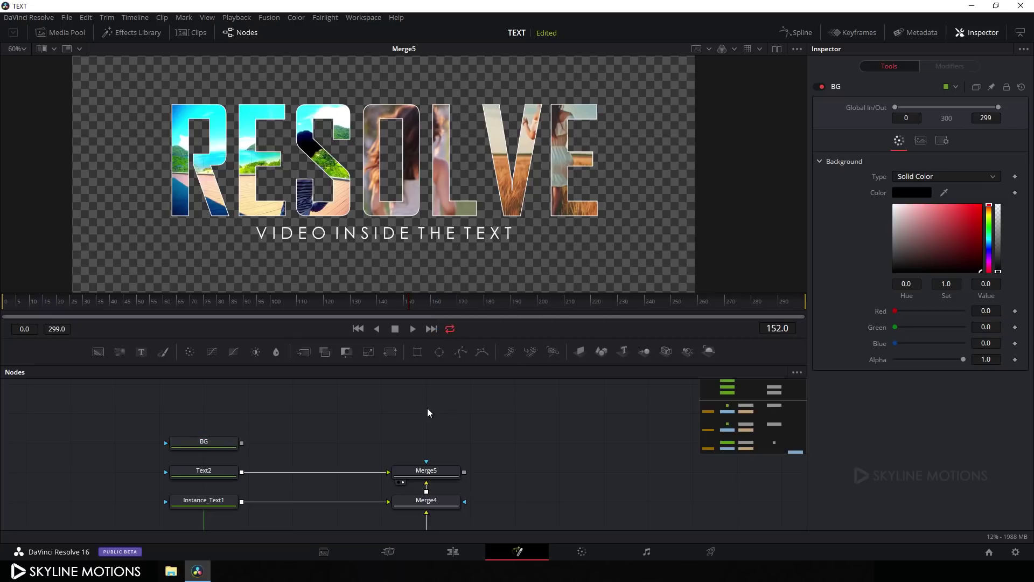
Step: Add a Merge node above Merge5 with BG as background and Merge5 as foreground, and show it in the viewer
{"action": "left_click", "coordinate": [304, 352]}
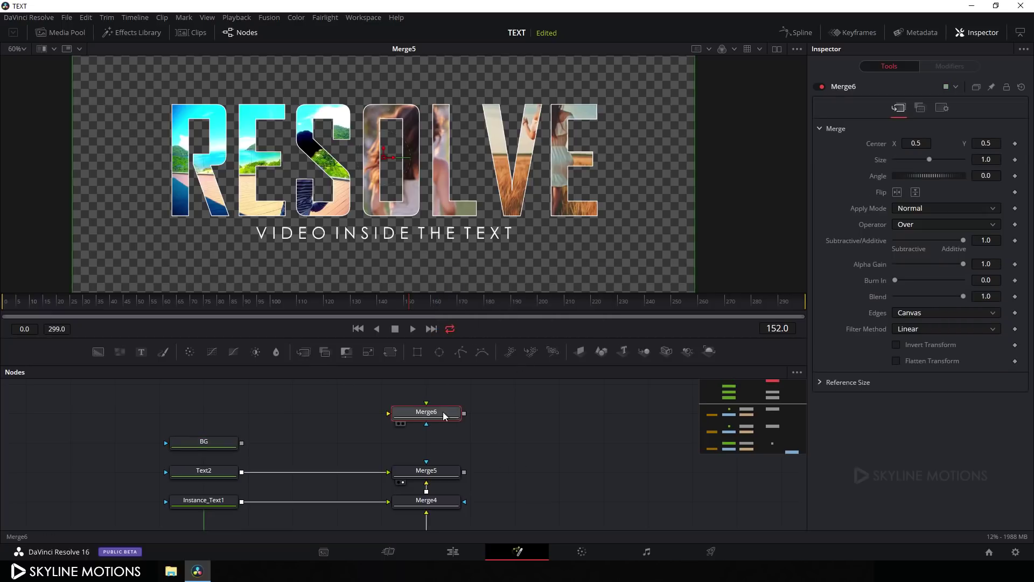
{"action": "left_click_drag", "start_coordinate": [396, 420], "coordinate": [226, 438]}
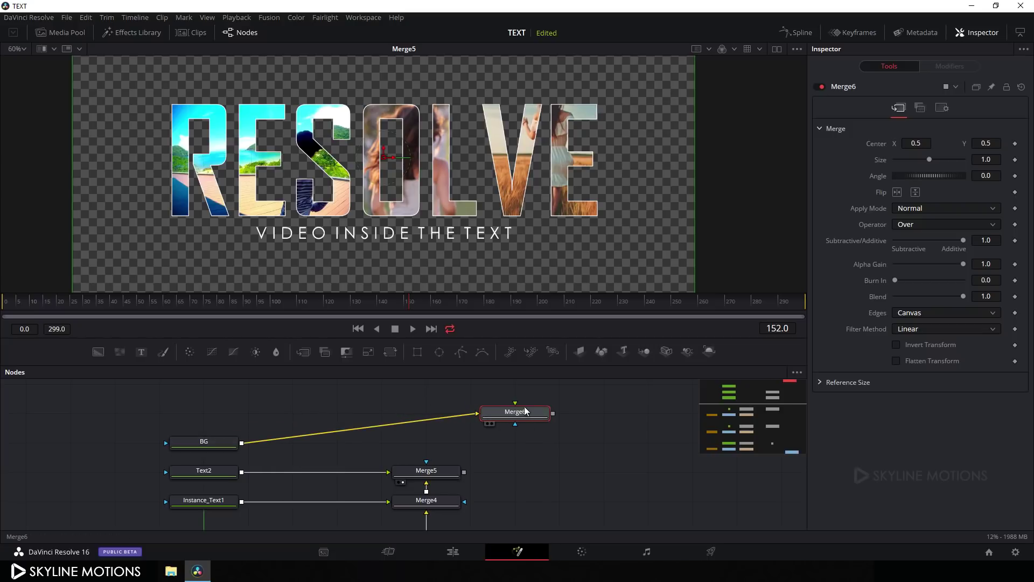
{"action": "left_click_drag", "start_coordinate": [515, 402], "coordinate": [462, 472]}
{"action": "left_click_drag", "start_coordinate": [528, 415], "coordinate": [525, 198]}
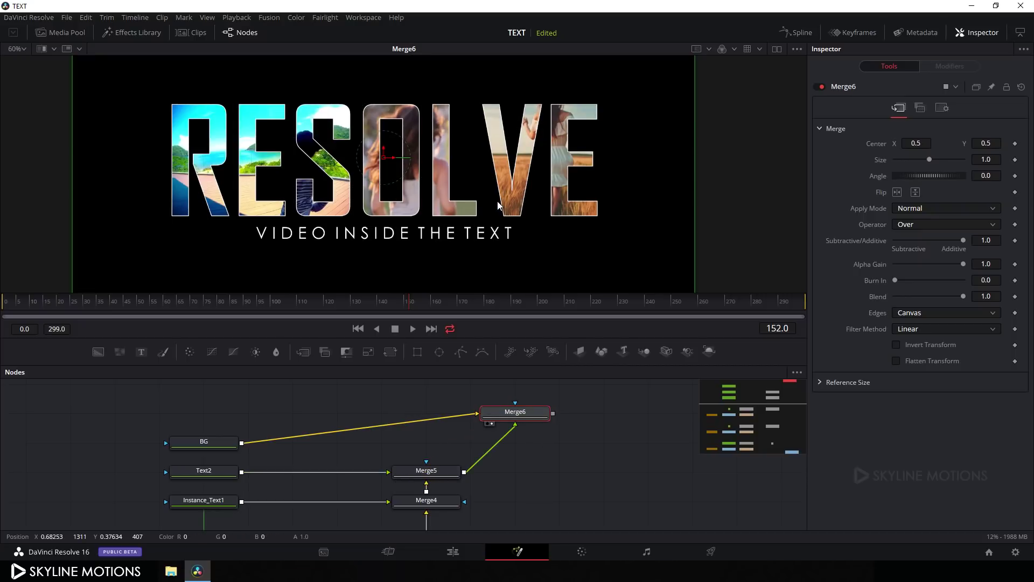
{"action": "scroll", "coordinate": [496, 202], "scroll_direction": "down", "scroll_amount": 2}
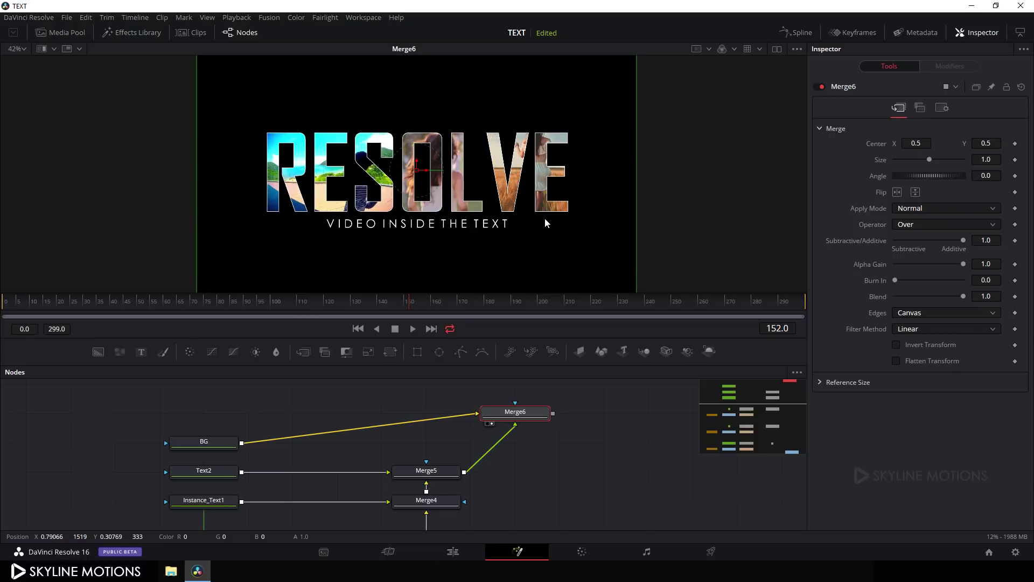
{"action": "left_click_drag", "start_coordinate": [537, 413], "coordinate": [465, 423]}
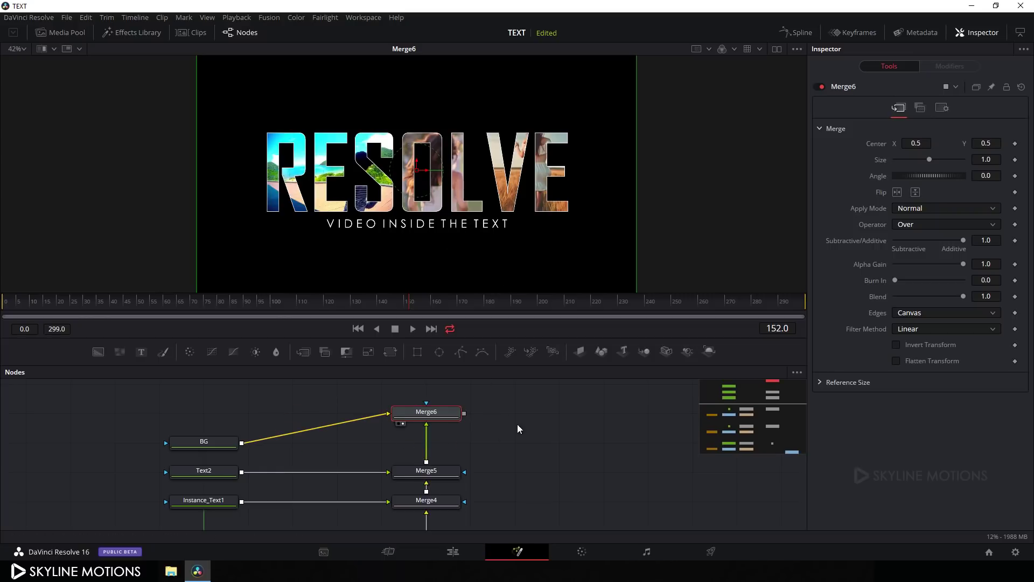
Step: Insert a Transform node between Merge5 and Merge6, rename it Scale_Ani, and align BG level with Merge6
{"action": "left_click", "coordinate": [451, 472]}
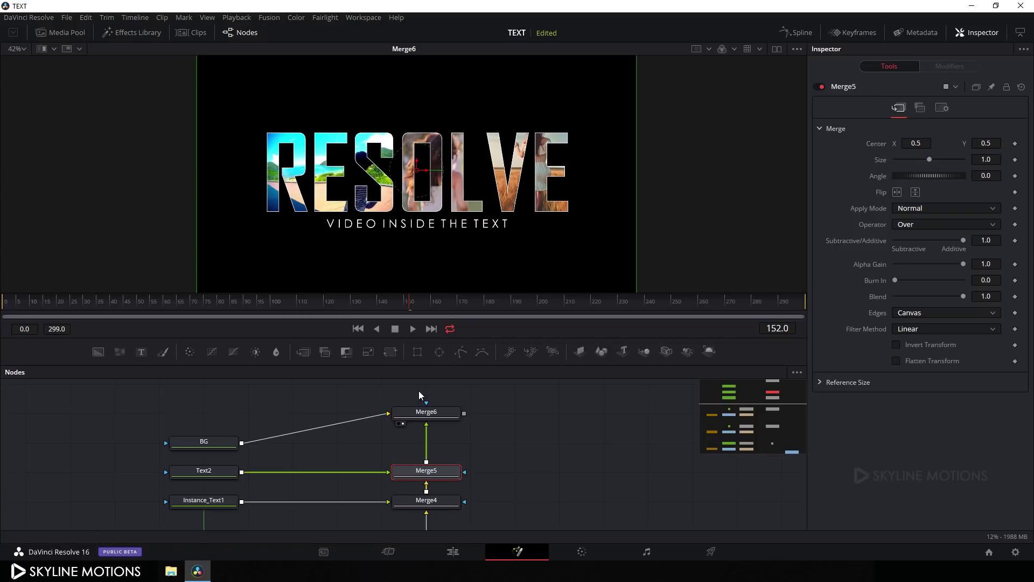
{"action": "left_click", "coordinate": [389, 351]}
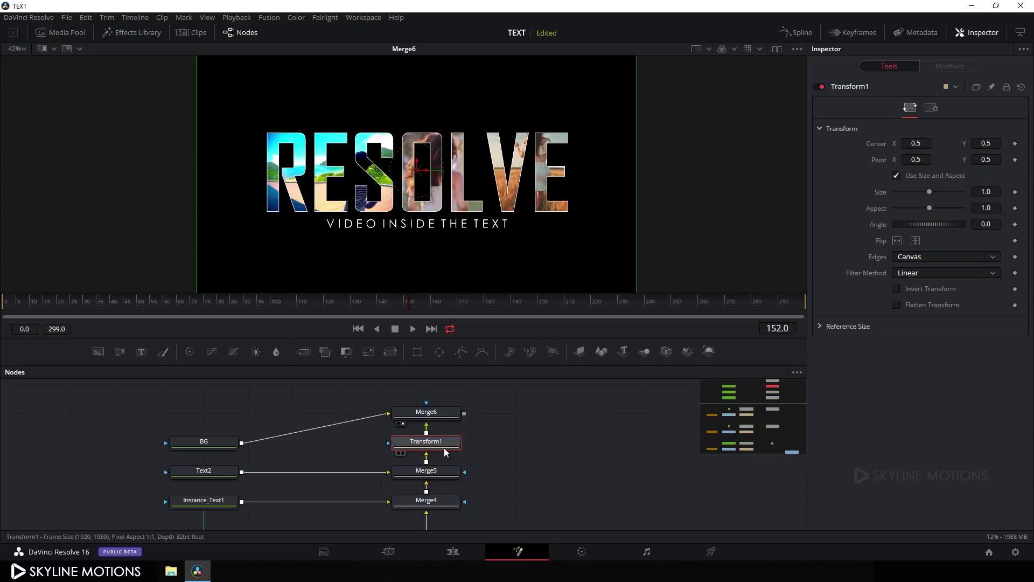
{"action": "key", "text": "F2"}
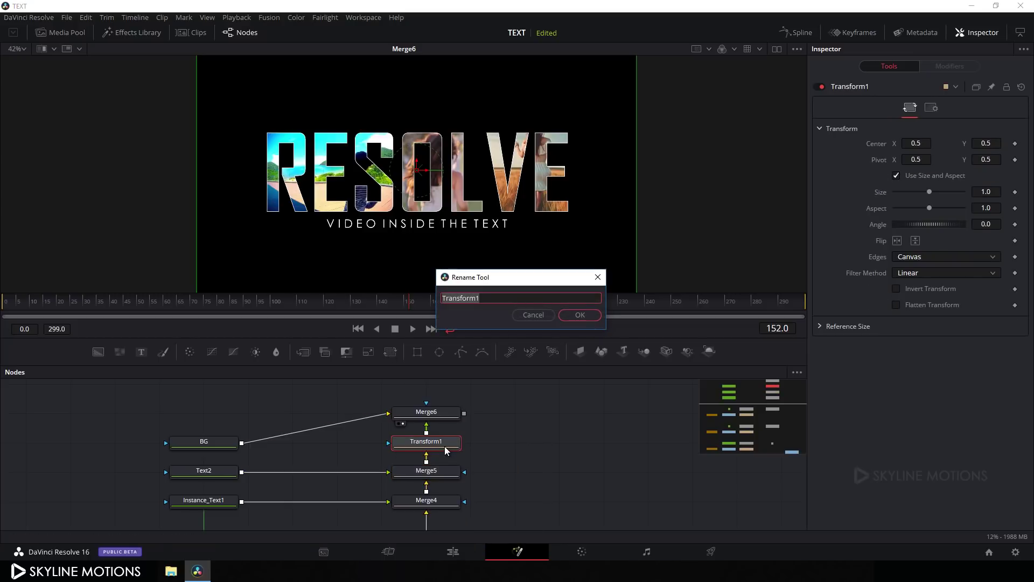
{"action": "type", "text": "Scale_Ani"}
{"action": "left_click", "coordinate": [579, 316]}
{"action": "left_click_drag", "start_coordinate": [213, 454], "coordinate": [213, 425]}
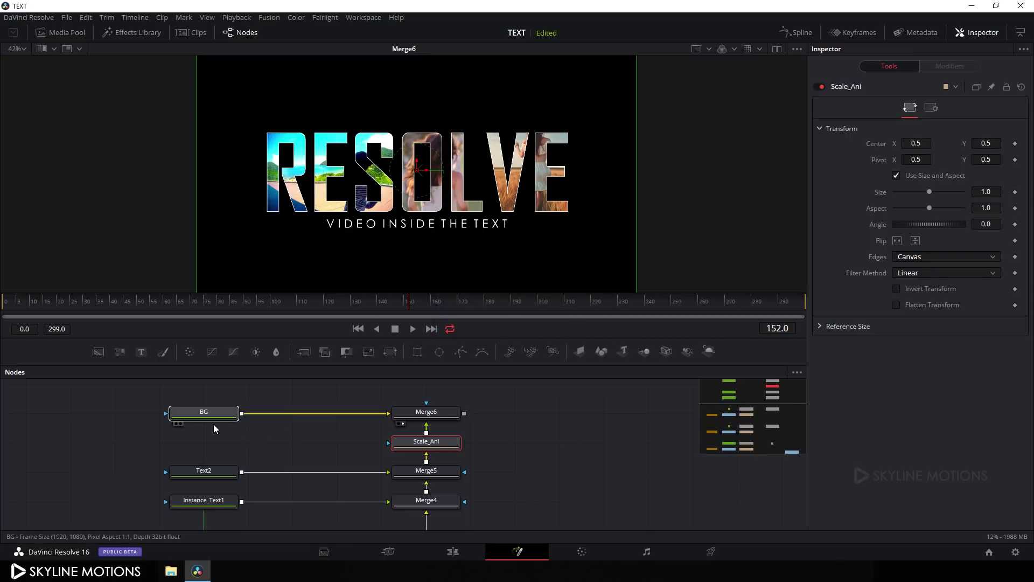
Step: Set the size of Scale_Ani to 0.9 at the last frame, 299, and animate it from there
{"action": "left_click", "coordinate": [442, 451]}
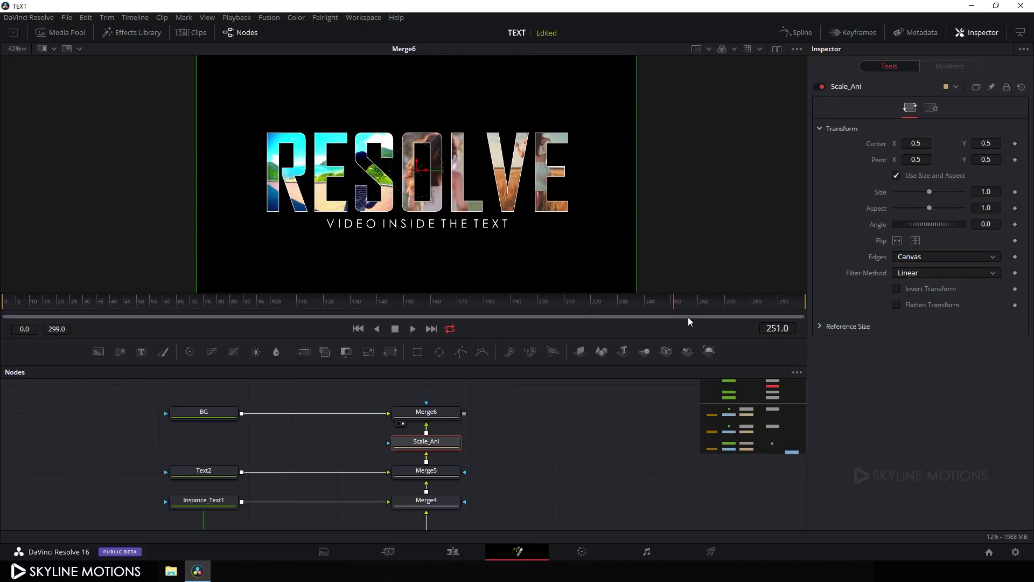
{"action": "key", "text": "End"}
{"action": "left_click", "coordinate": [997, 191]}
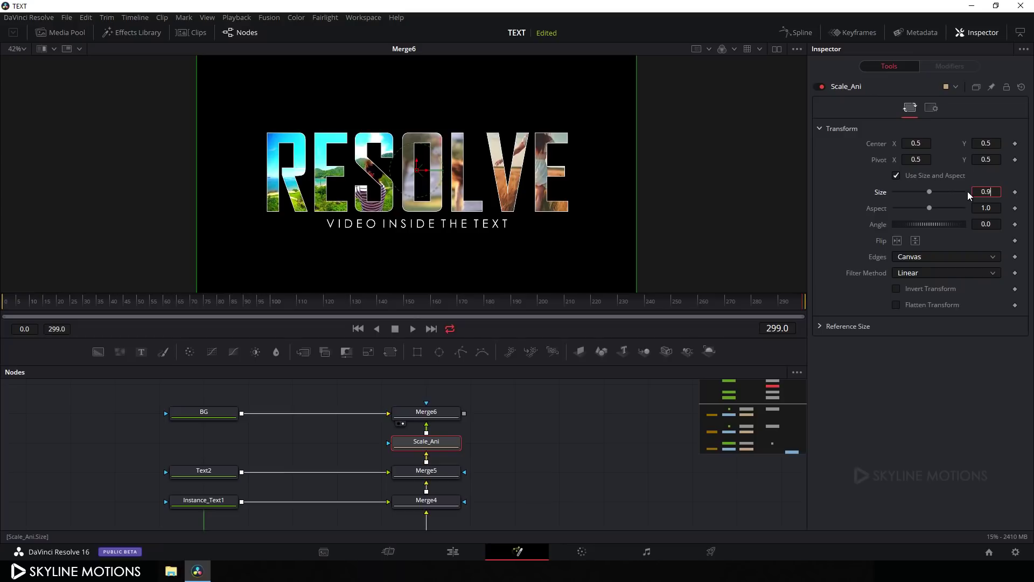
{"action": "key", "text": "Tab"}
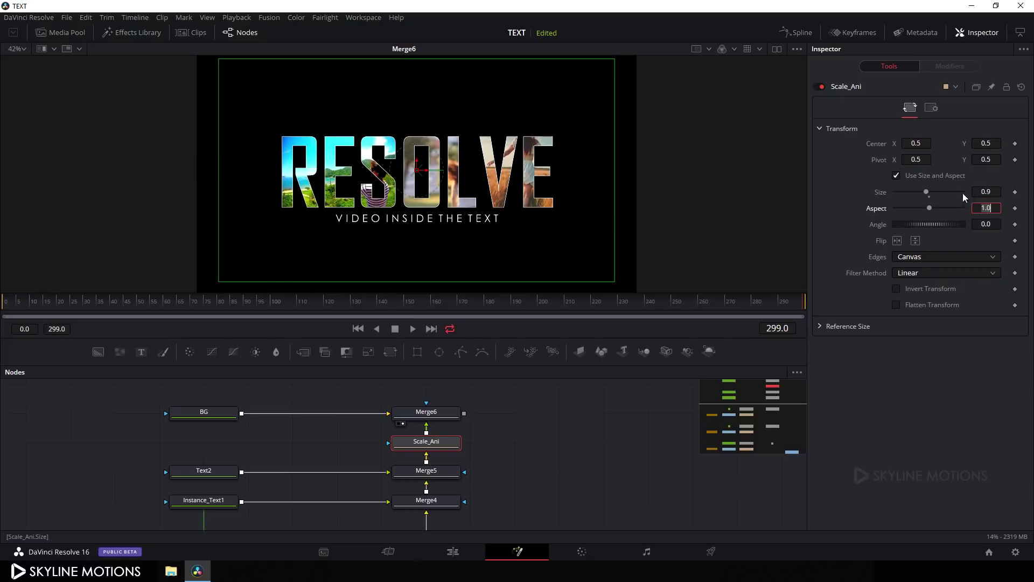
{"action": "right_click", "coordinate": [878, 198]}
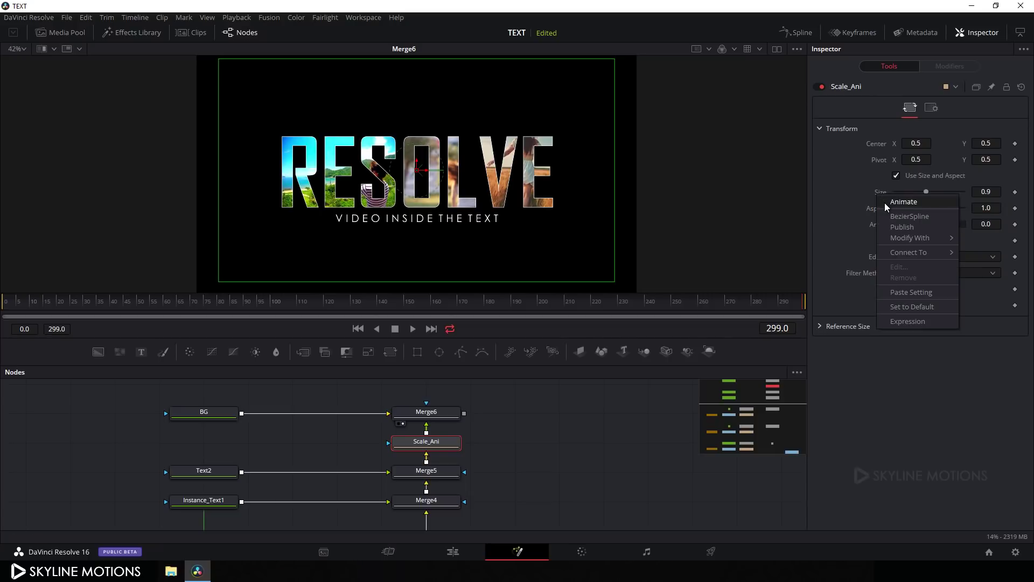
{"action": "left_click", "coordinate": [884, 203]}
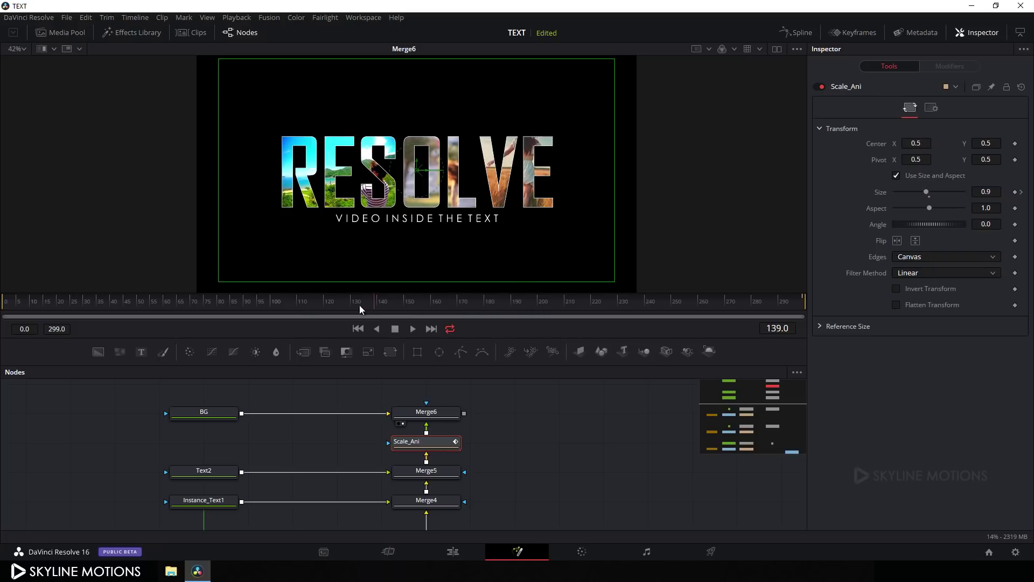
Step: Keyframe the size of Scale_Ani at 0.8 on frame 0 and scrub through the composition to check the scaling
{"action": "left_click_drag", "start_coordinate": [360, 308], "coordinate": [6, 311]}
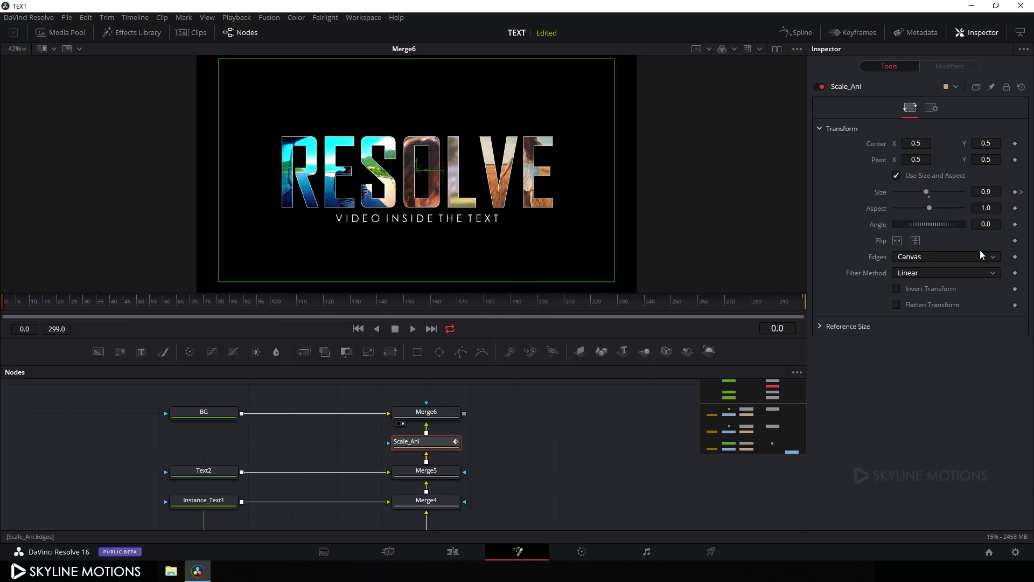
{"action": "left_click", "coordinate": [997, 193]}
{"action": "key", "text": "Tab"}
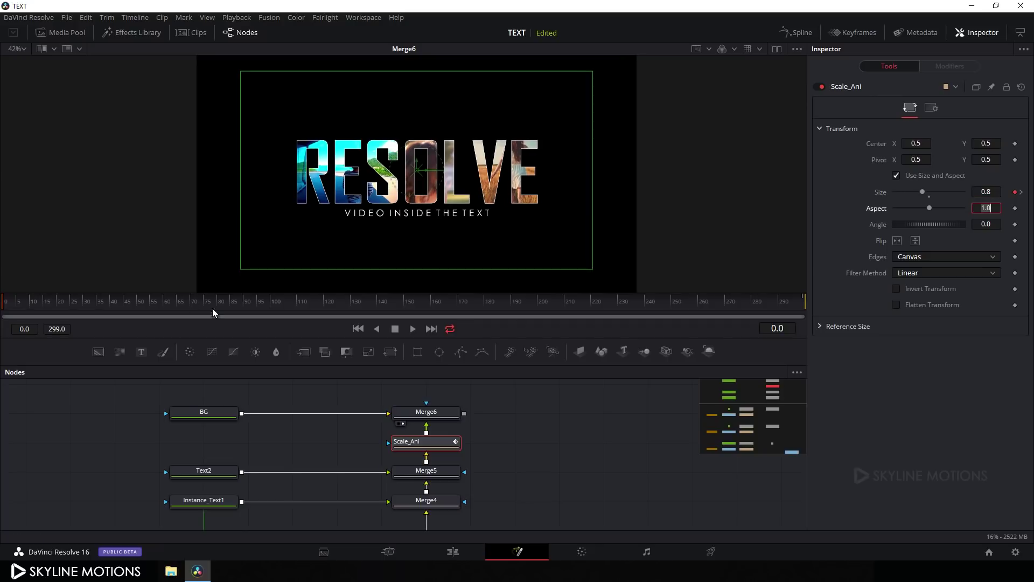
{"action": "left_click_drag", "start_coordinate": [28, 302], "coordinate": [729, 311]}
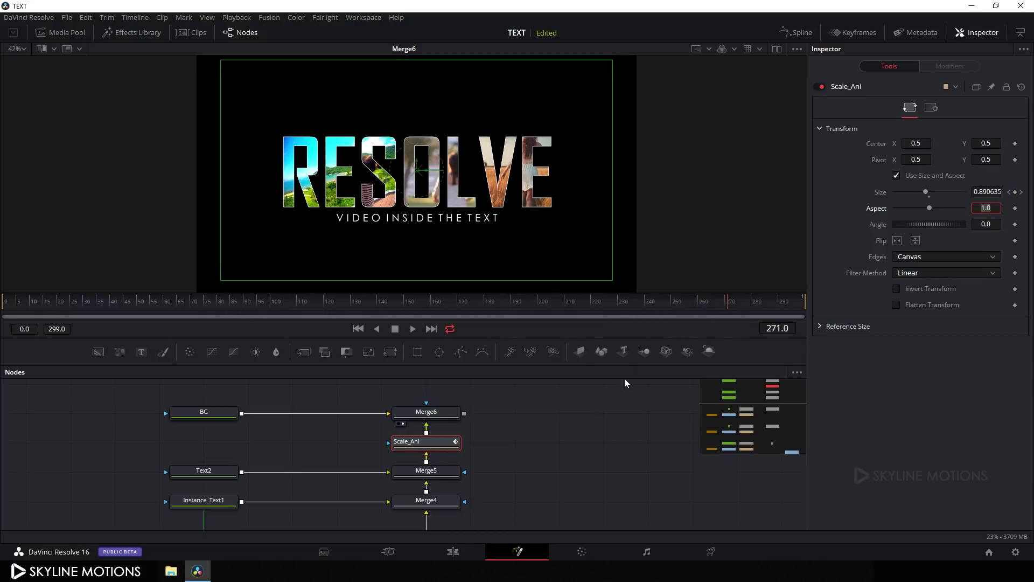
Step: Move MediaOut1 beside Merge6 and connect the output of Merge6 to it
{"action": "left_click", "coordinate": [558, 429]}
{"action": "left_click_drag", "start_coordinate": [557, 429], "coordinate": [506, 409]}
{"action": "left_click_drag", "start_coordinate": [419, 498], "coordinate": [435, 391]}
{"action": "left_click_drag", "start_coordinate": [510, 388], "coordinate": [520, 486]}
{"action": "left_click_drag", "start_coordinate": [447, 503], "coordinate": [466, 427]}
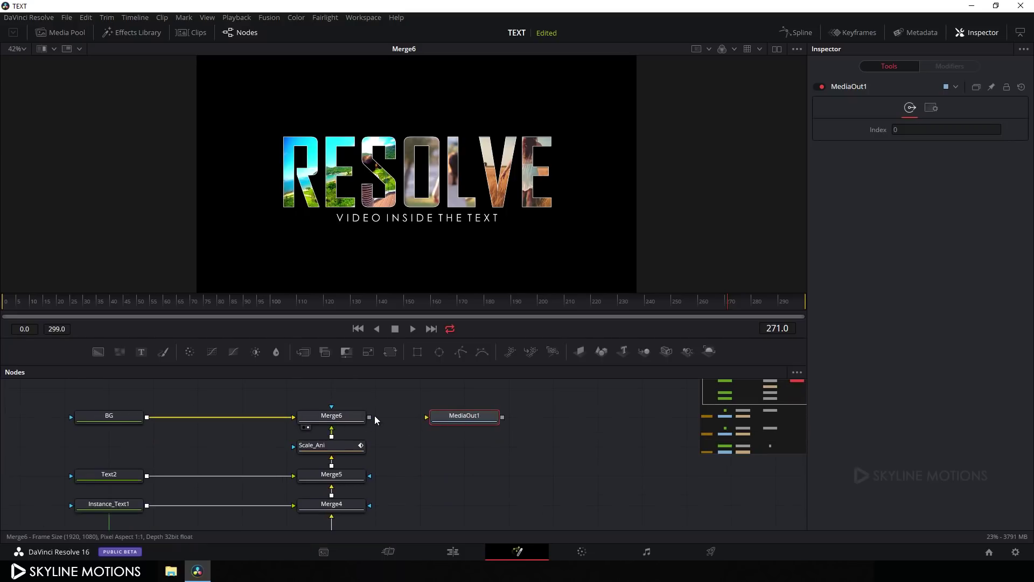
{"action": "left_click_drag", "start_coordinate": [370, 416], "coordinate": [451, 419]}
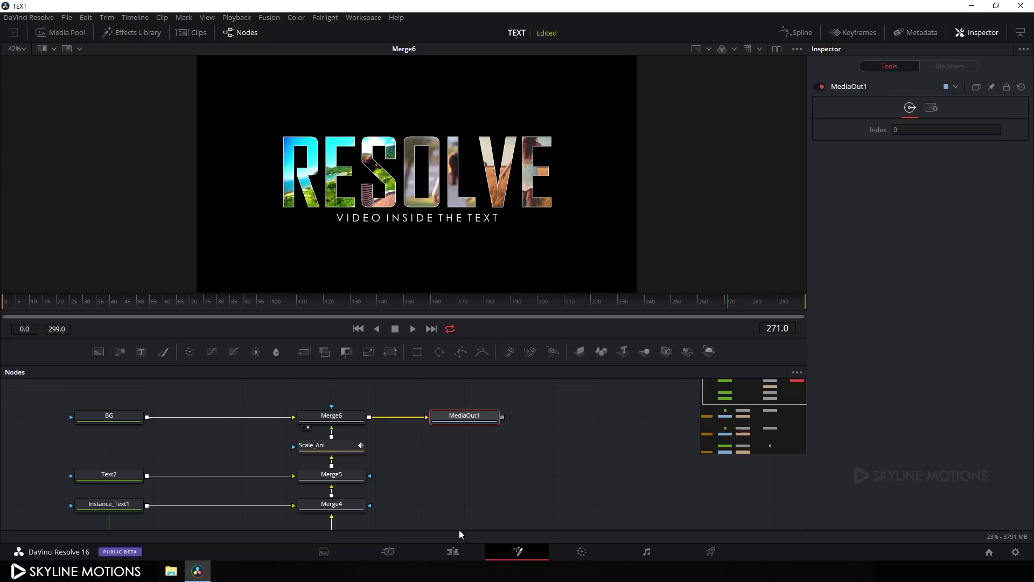
Step: Switch to the Edit page, play the Fusion Composition in a loop from the start, and enlarge the viewer
{"action": "left_click", "coordinate": [453, 552]}
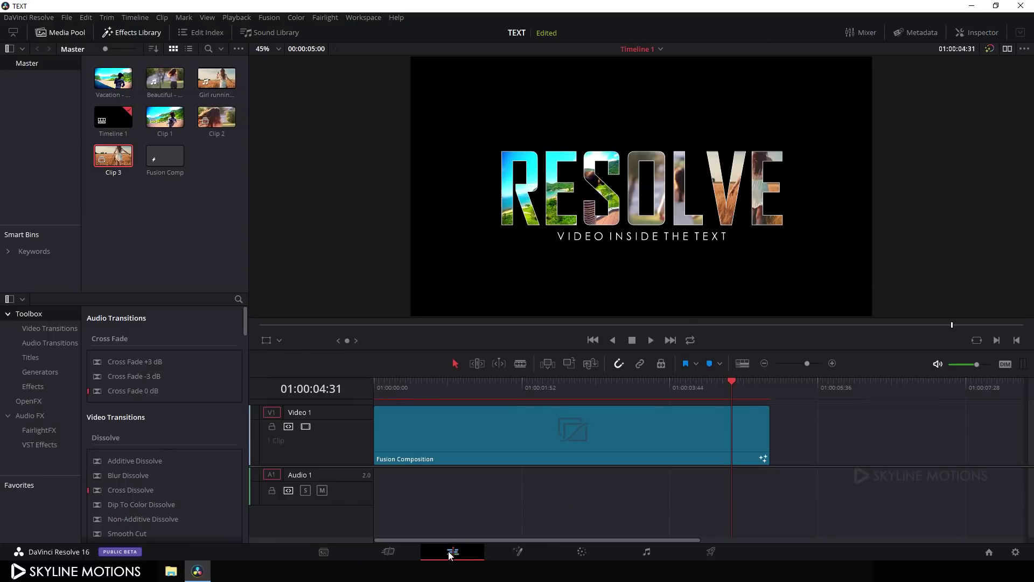
{"action": "left_click_drag", "start_coordinate": [663, 396], "coordinate": [371, 383]}
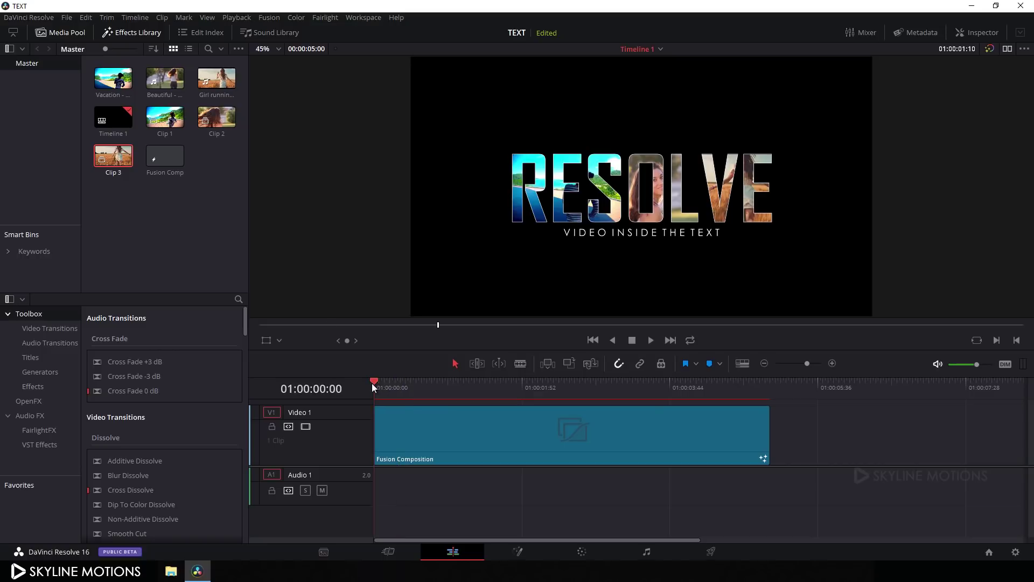
{"action": "left_click", "coordinate": [689, 340]}
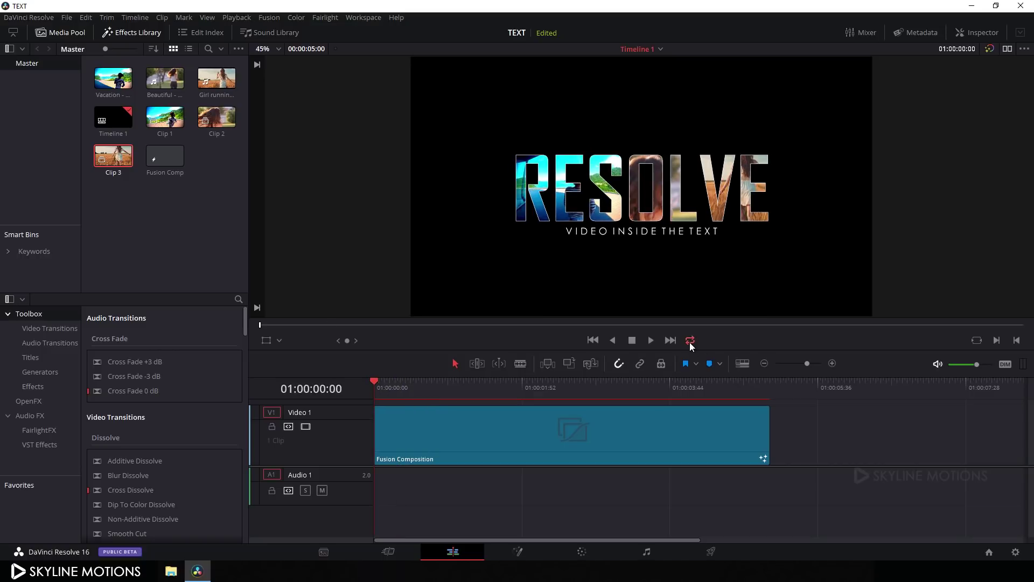
{"action": "left_click", "coordinate": [651, 340]}
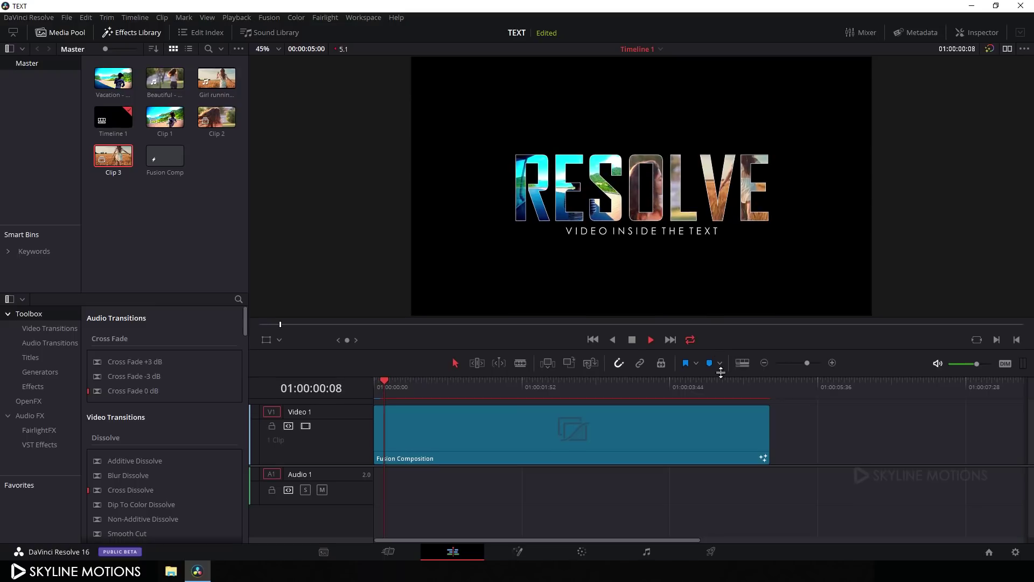
{"action": "left_click_drag", "start_coordinate": [721, 372], "coordinate": [736, 423]}
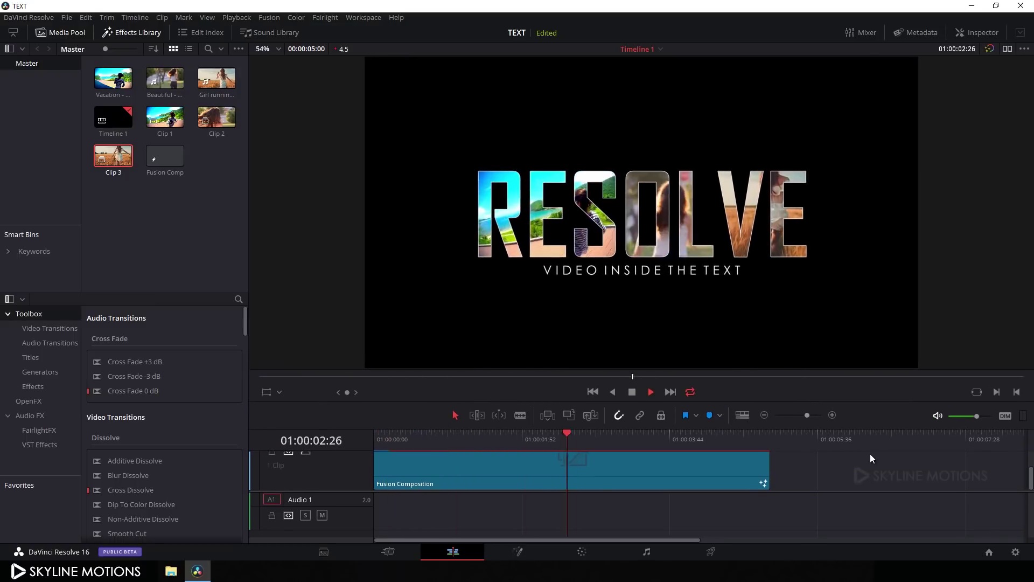